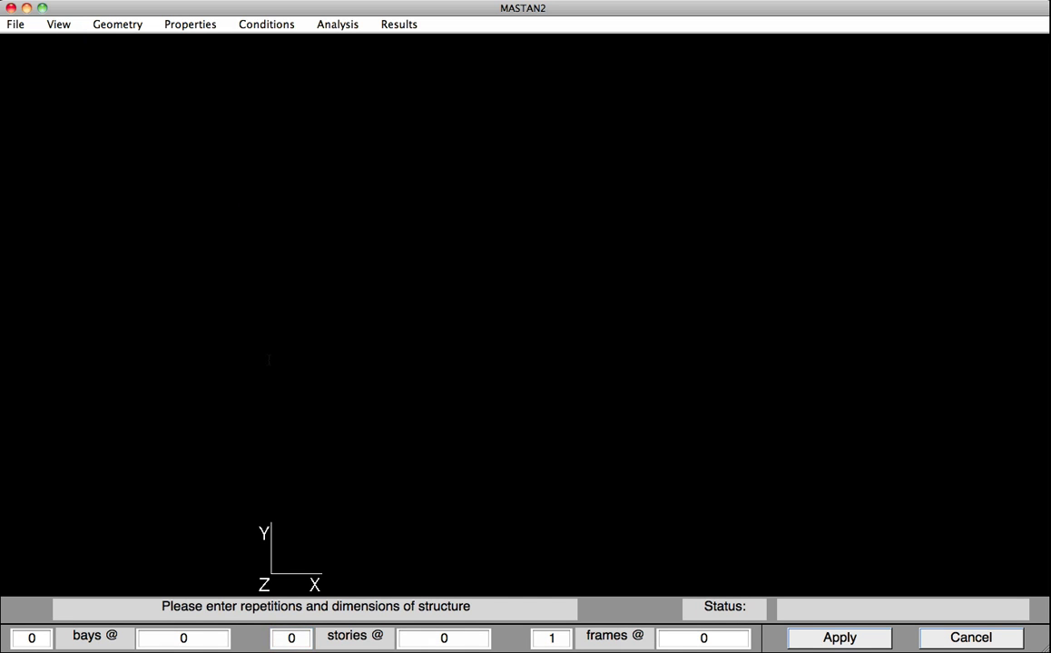
Step: Set 1 story at height 15*12 with 0 bays and apply, creating column E1 from N1 to N2
click(295, 639)
key(BackSpace)
text(1)
key(Tab)
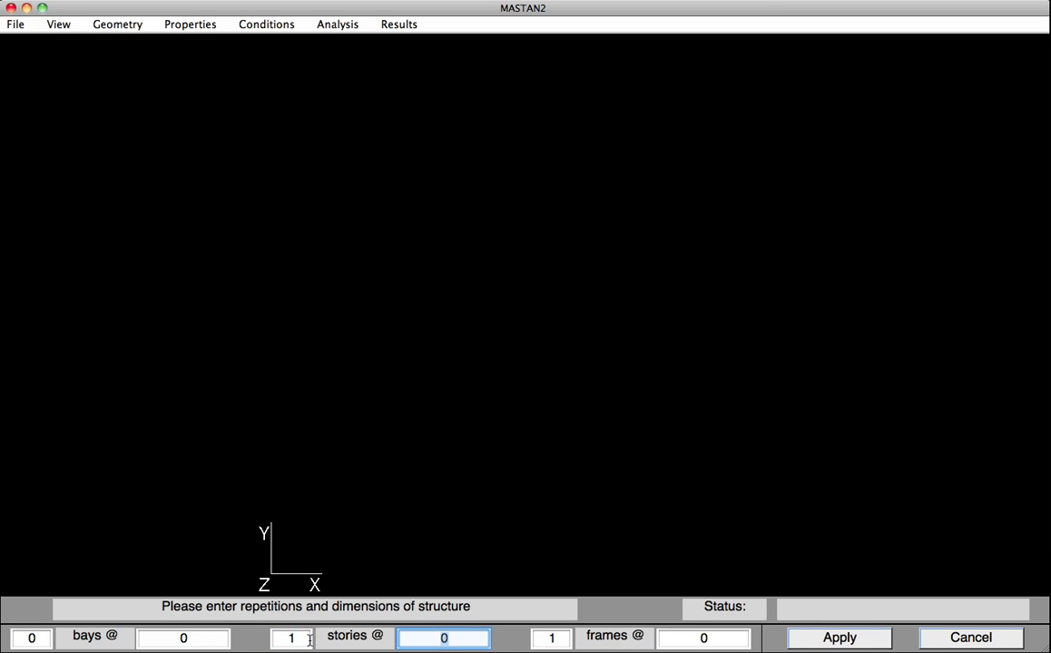
click(436, 640)
text(15*12)
key(Delete)
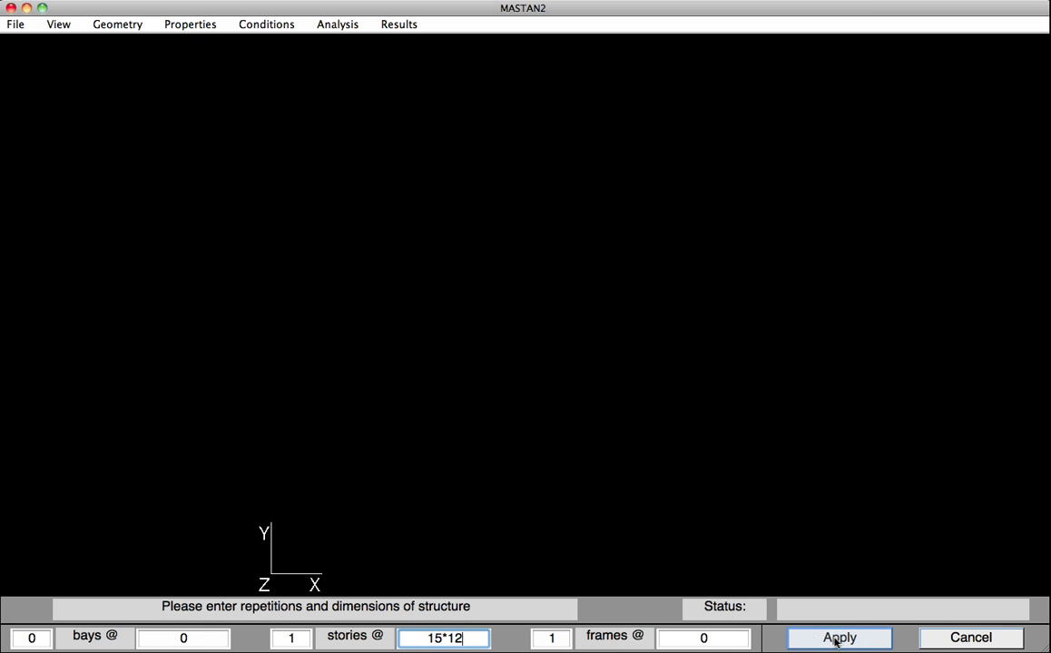
click(837, 638)
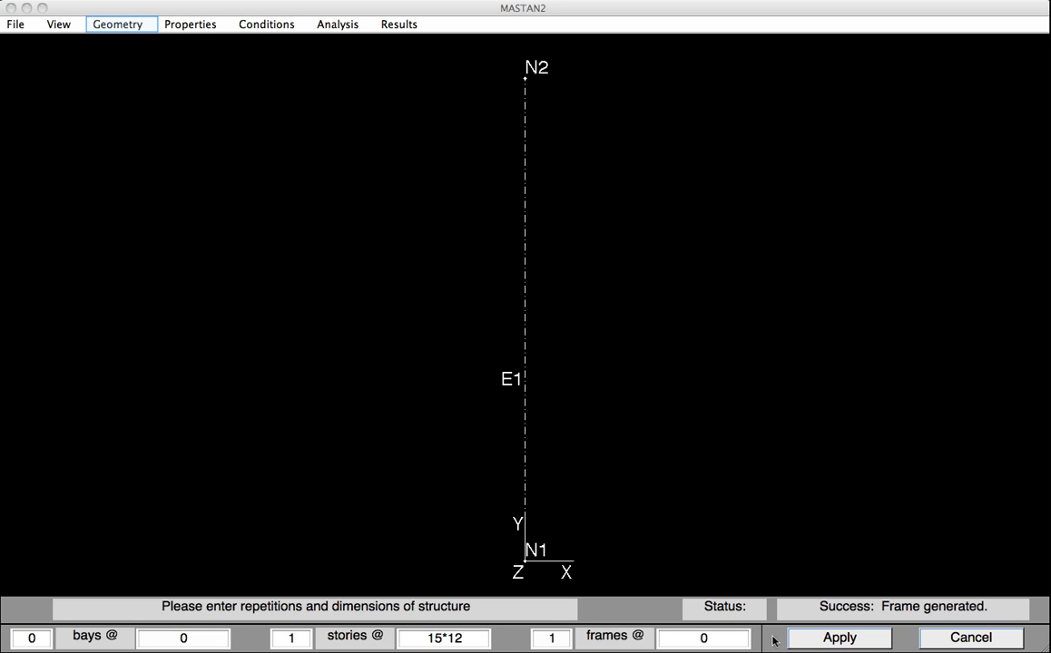
Step: Subdivide element E1 into 8 segments, producing elements E1–E8 and nodes N3–N9
click(105, 29)
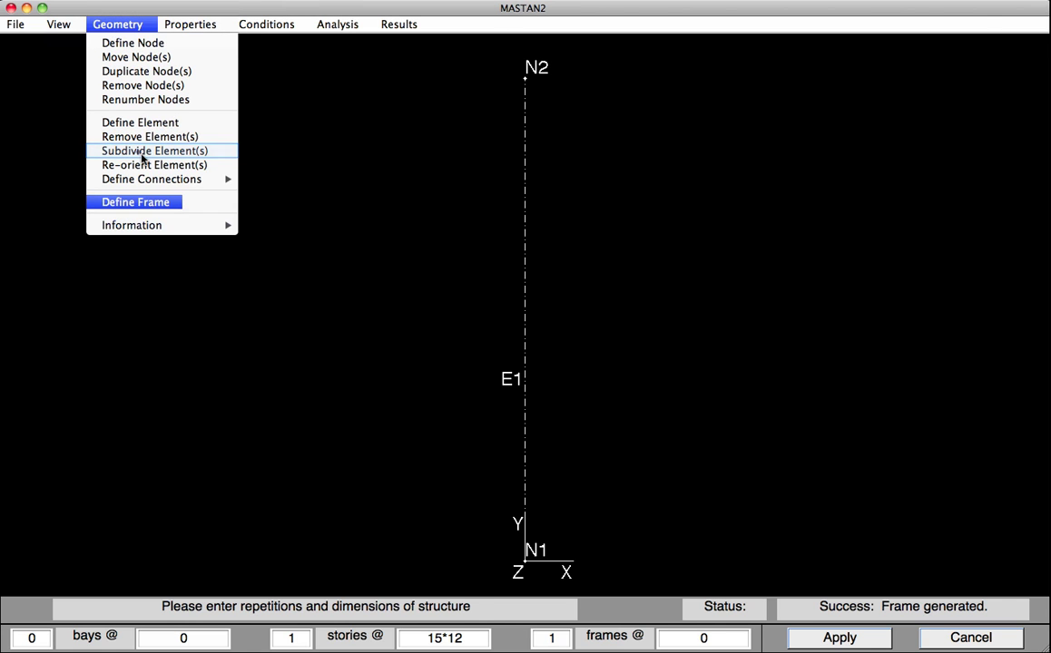
click(142, 159)
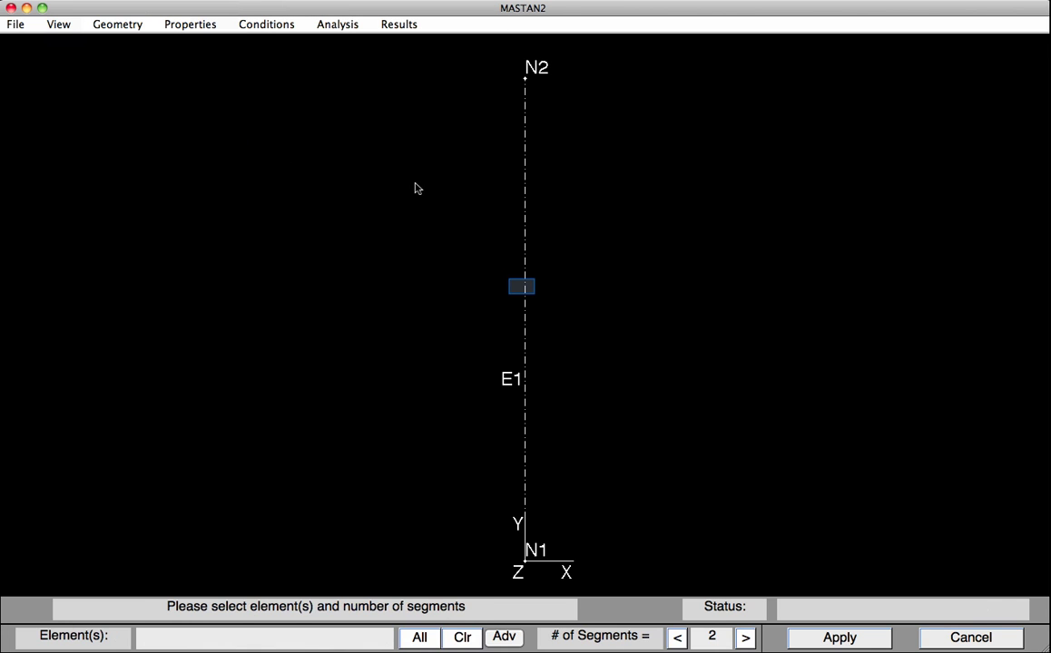
click(523, 289)
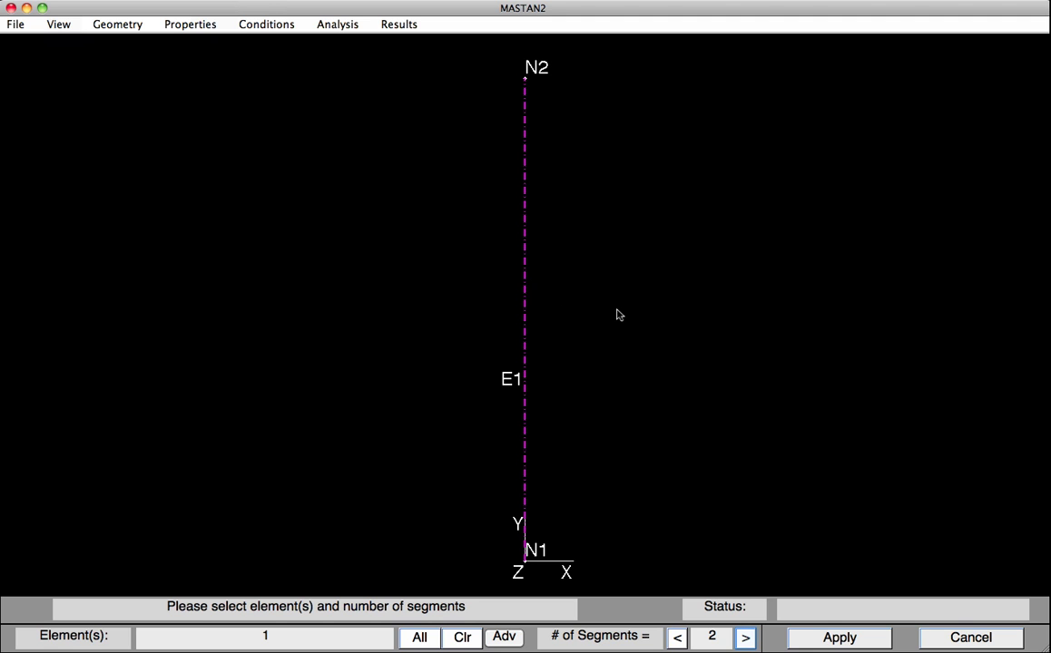
click(744, 638)
click(744, 638)
click(744, 638)
click(744, 638)
click(744, 638)
click(744, 637)
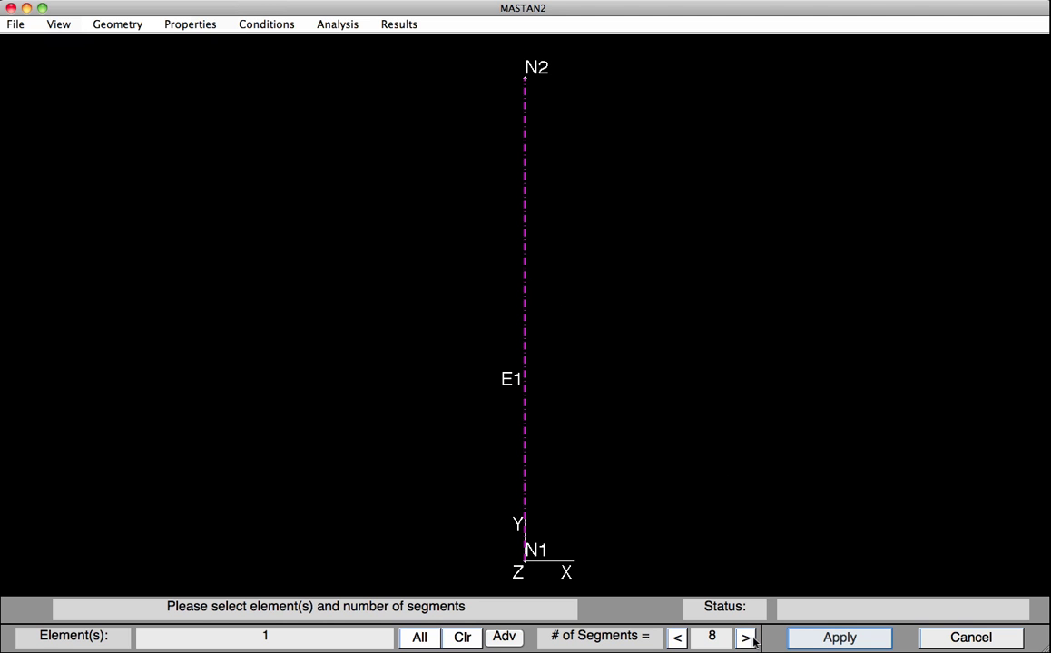
click(818, 640)
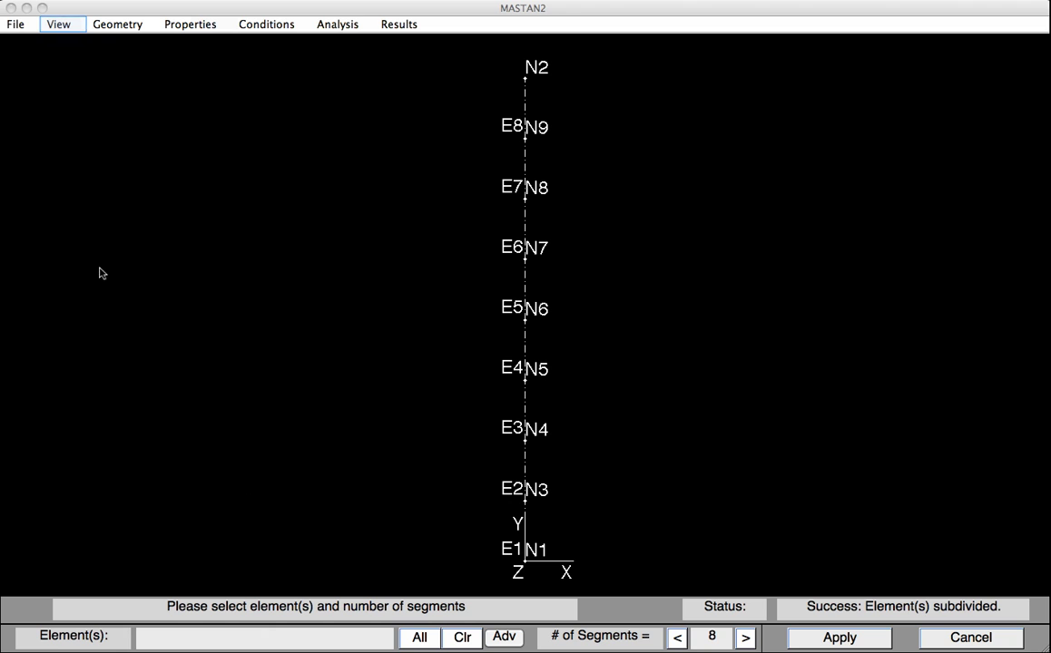
Step: Switch the model display to the isometric defined view
click(60, 25)
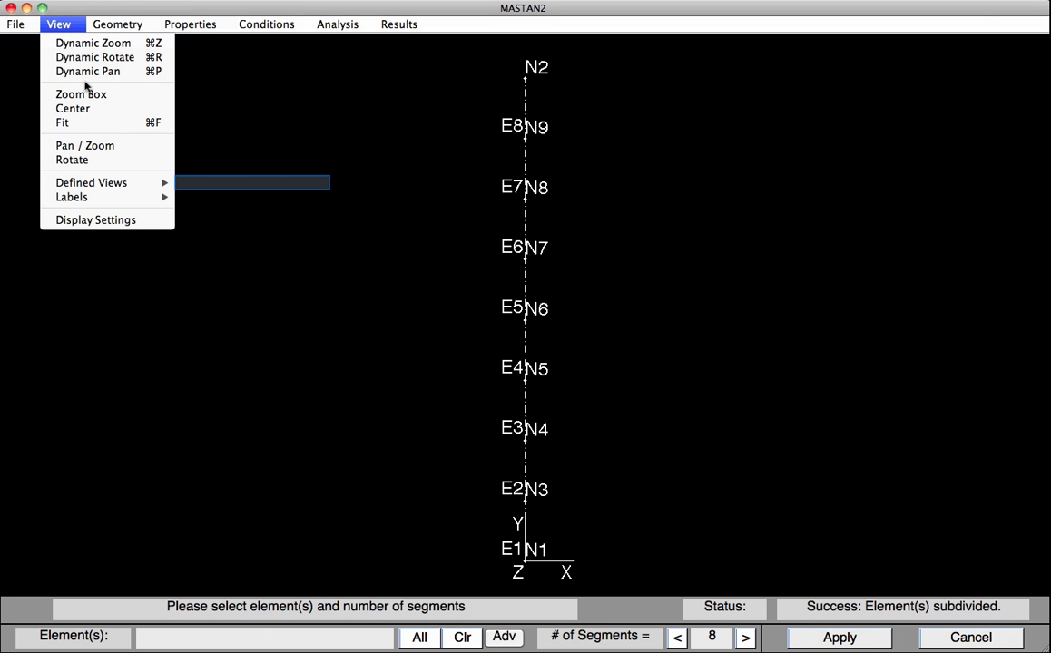
mouse_move(145, 182)
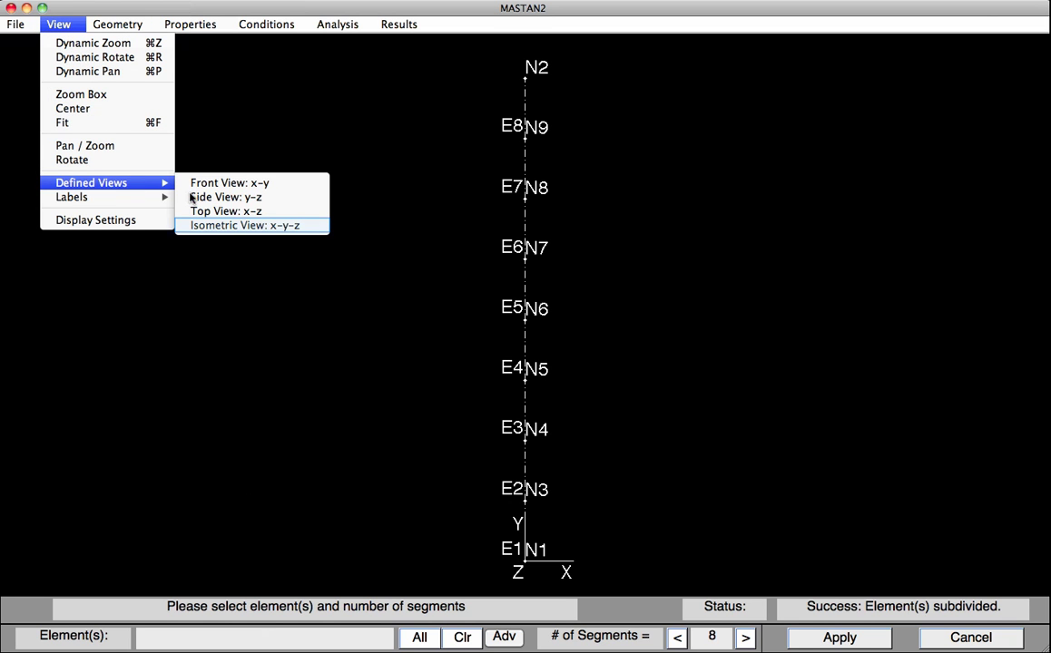
click(216, 227)
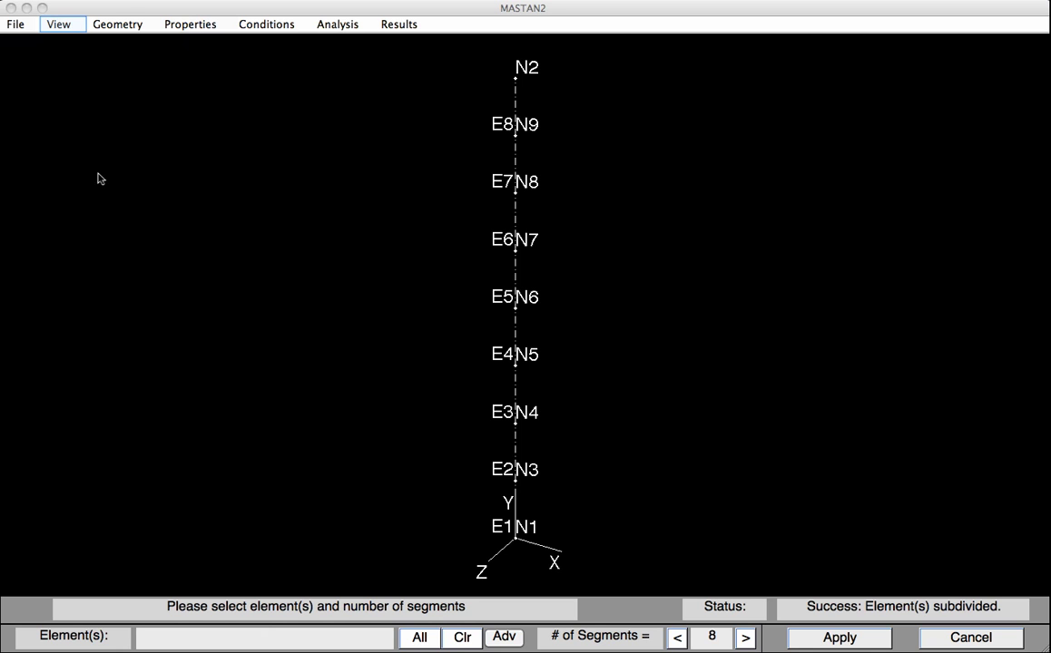
Step: Turn the Element Web direction markers on, then off again
click(58, 24)
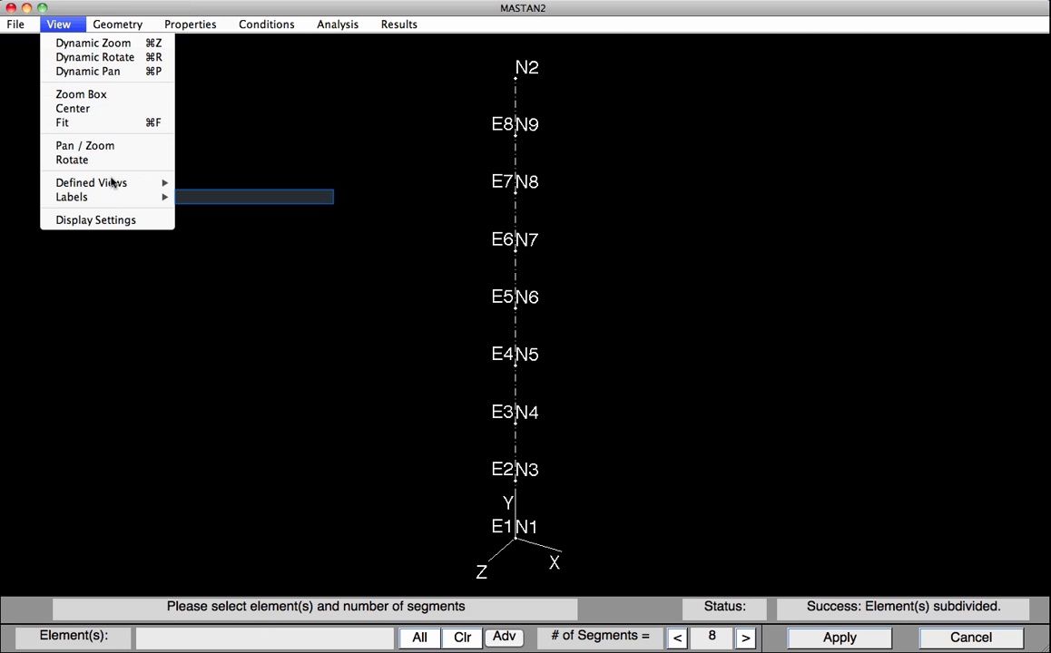
mouse_move(111, 198)
click(223, 257)
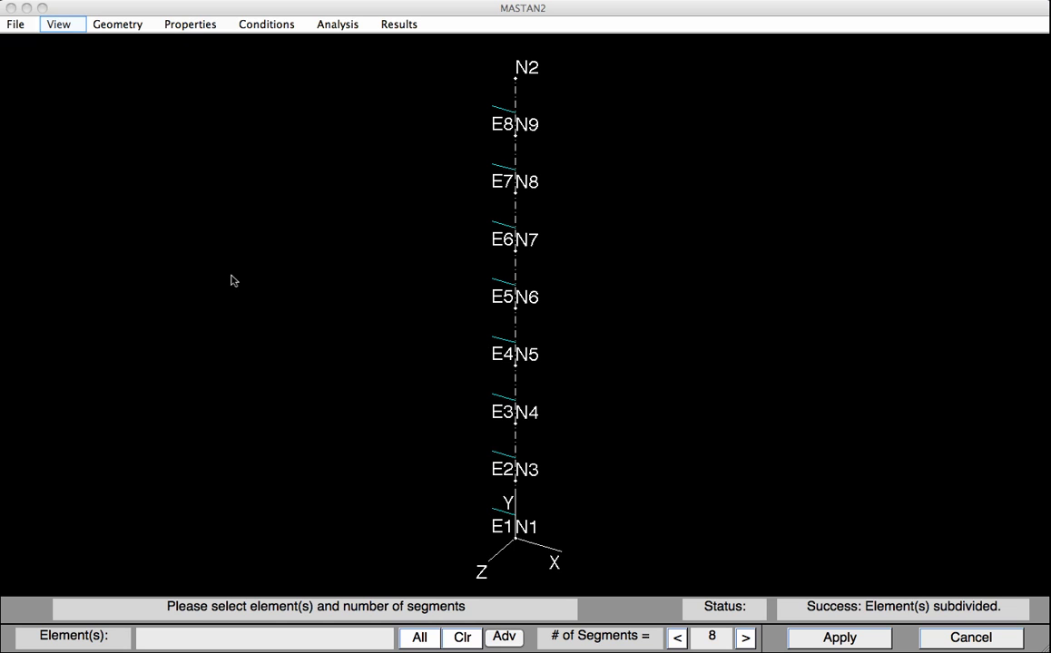
click(60, 25)
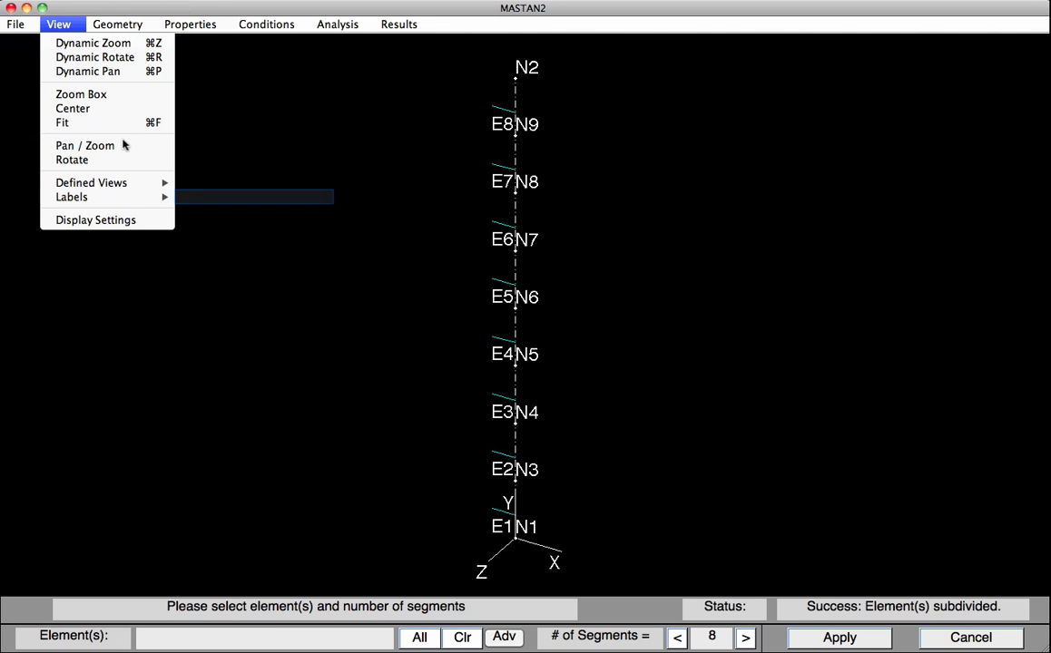
mouse_move(125, 198)
click(186, 256)
Step: Hide the node number and element number labels
click(61, 25)
mouse_move(156, 196)
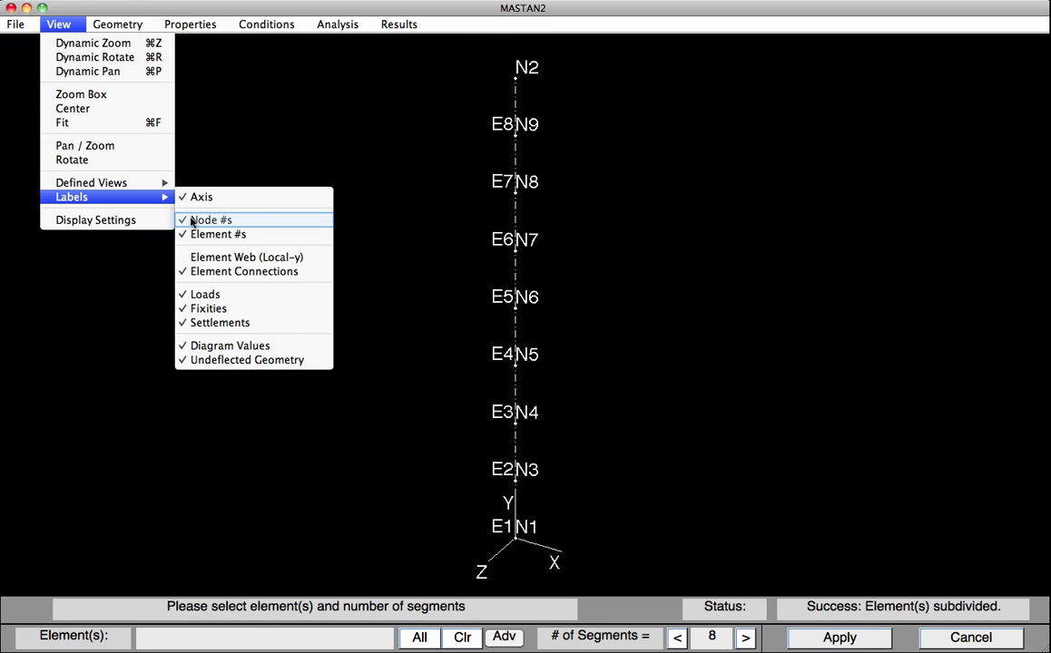
click(193, 221)
click(59, 26)
mouse_move(77, 195)
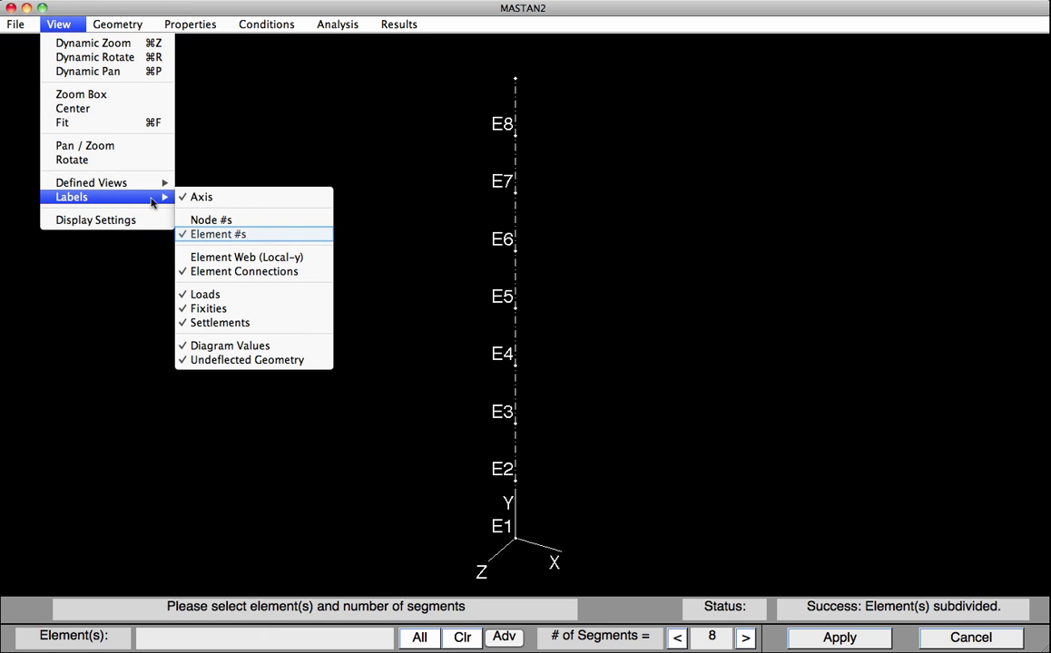
click(194, 234)
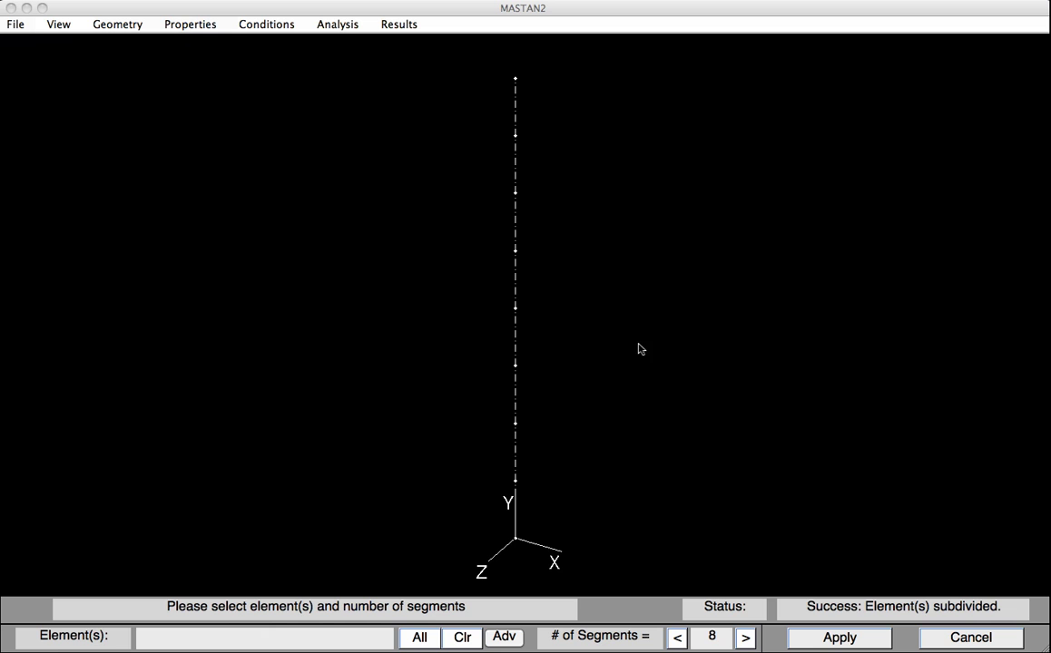
Step: Set Continuous warping restraint at node i and node j for all eight column elements
click(101, 32)
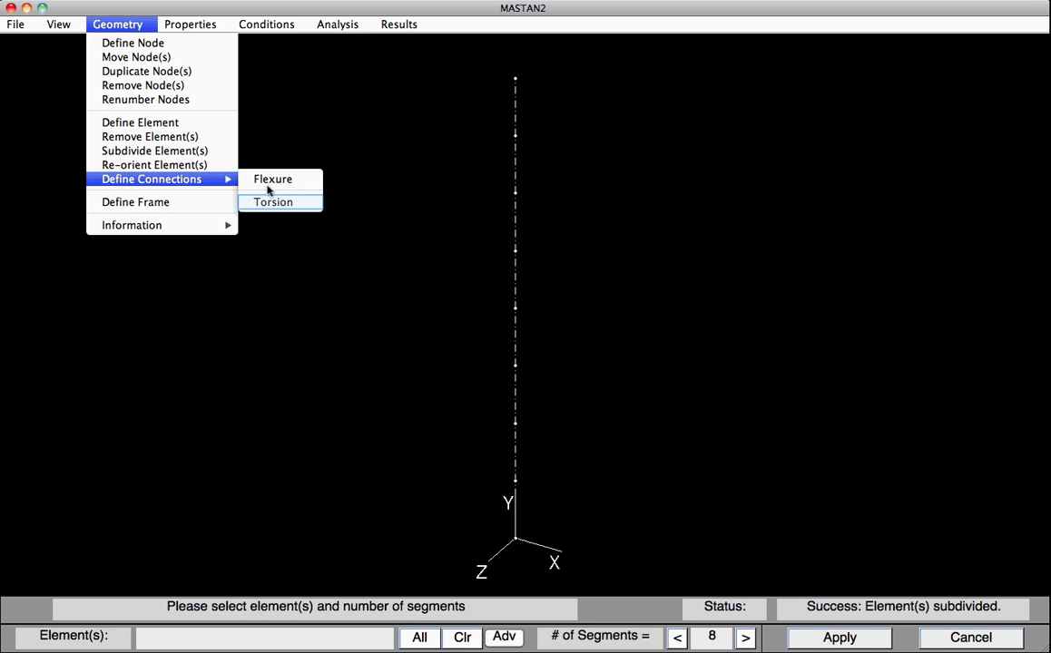
click(281, 203)
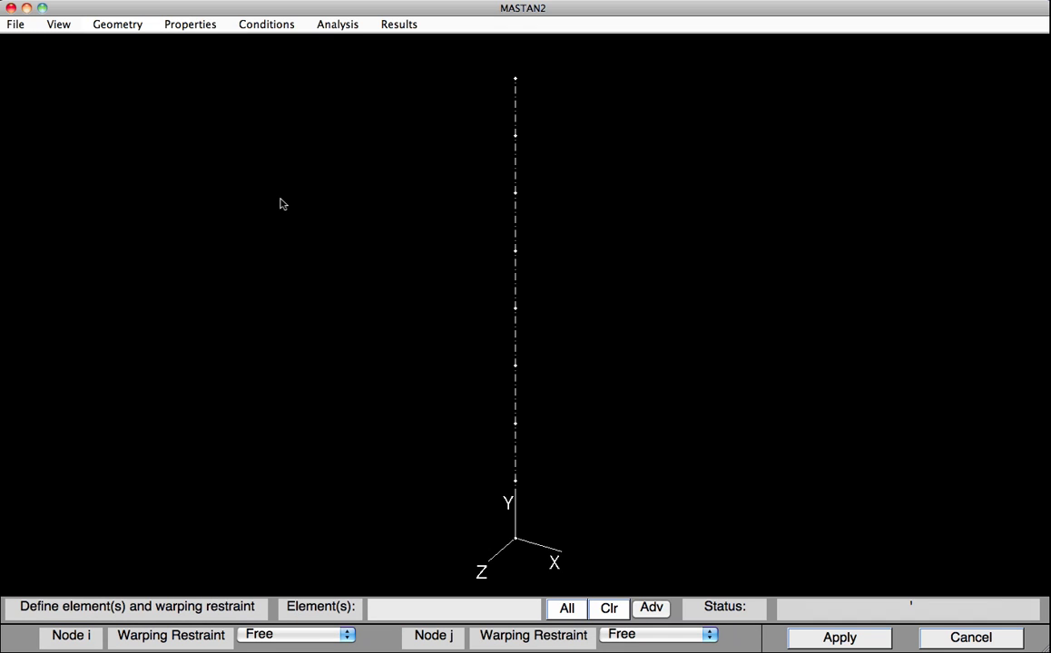
click(567, 608)
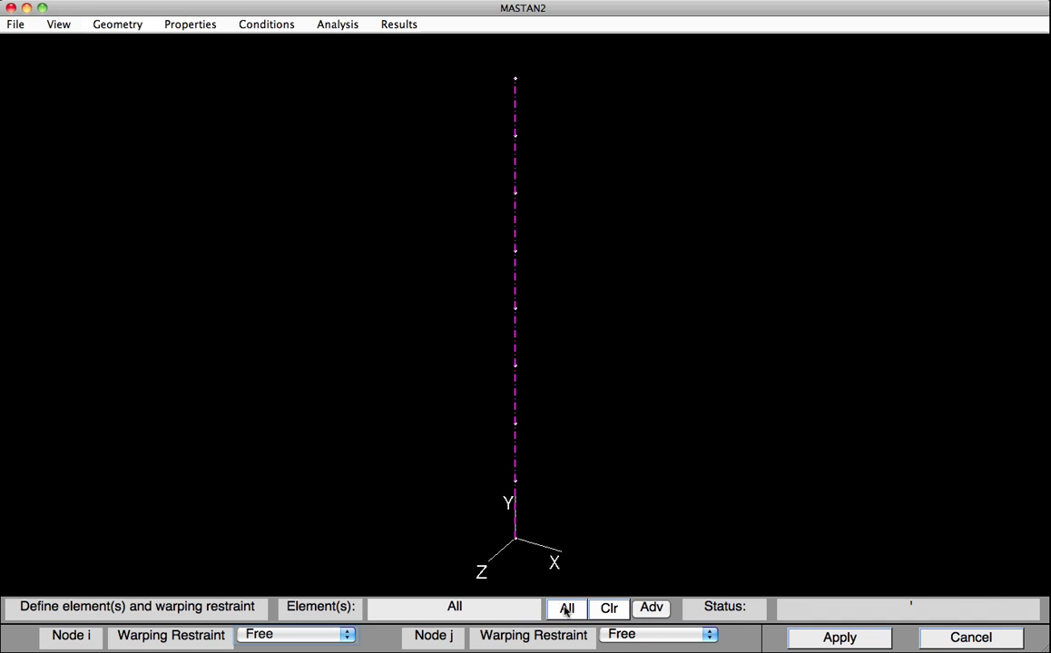
click(284, 635)
click(281, 632)
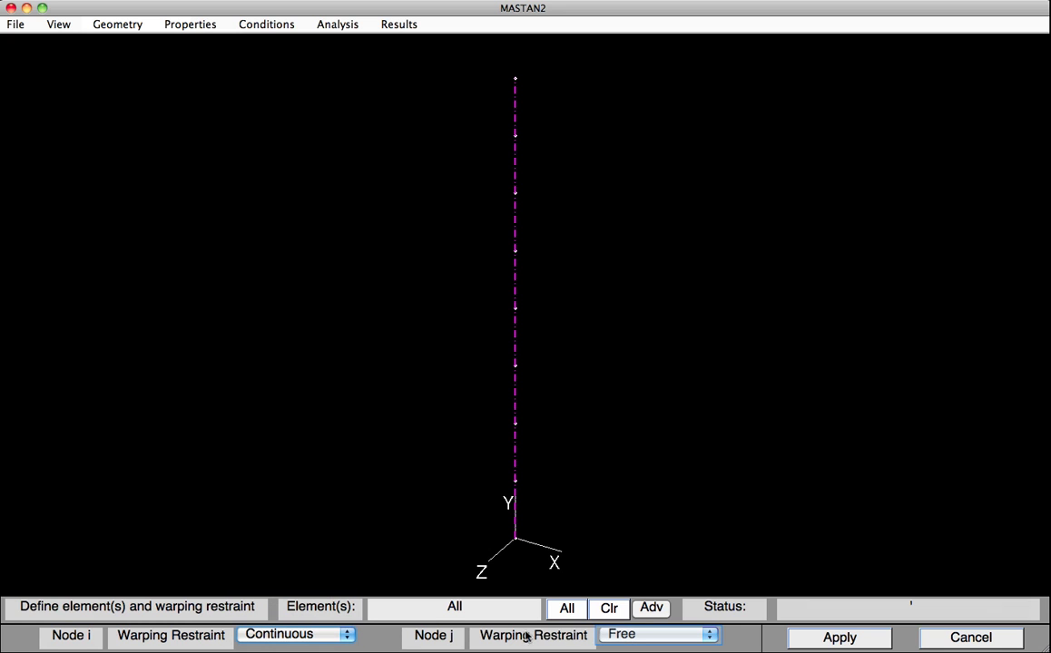
click(624, 638)
click(624, 630)
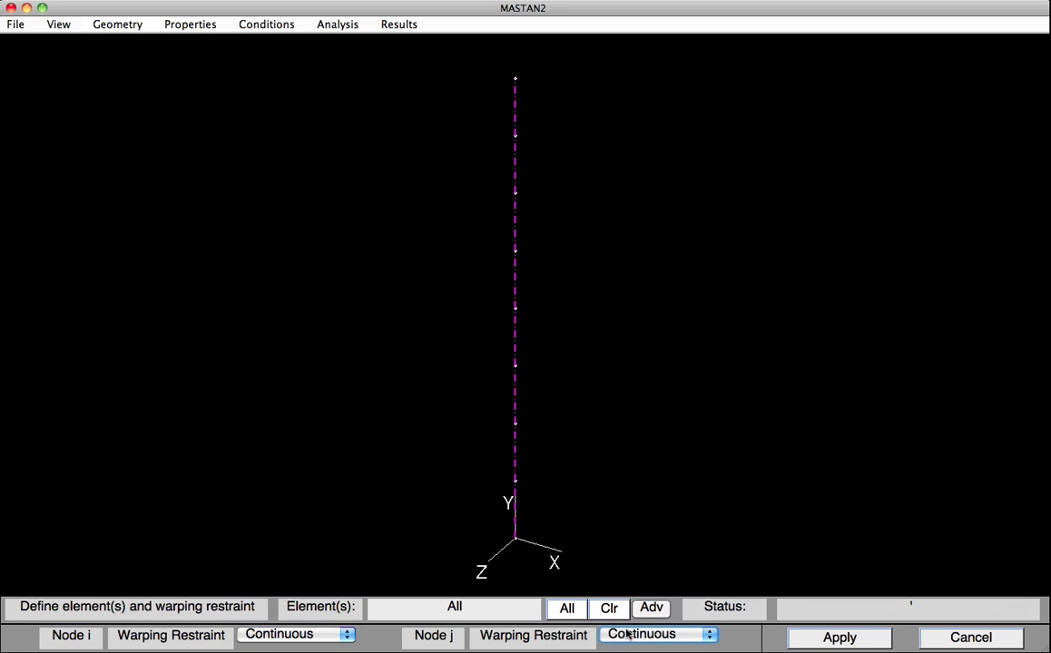
click(817, 637)
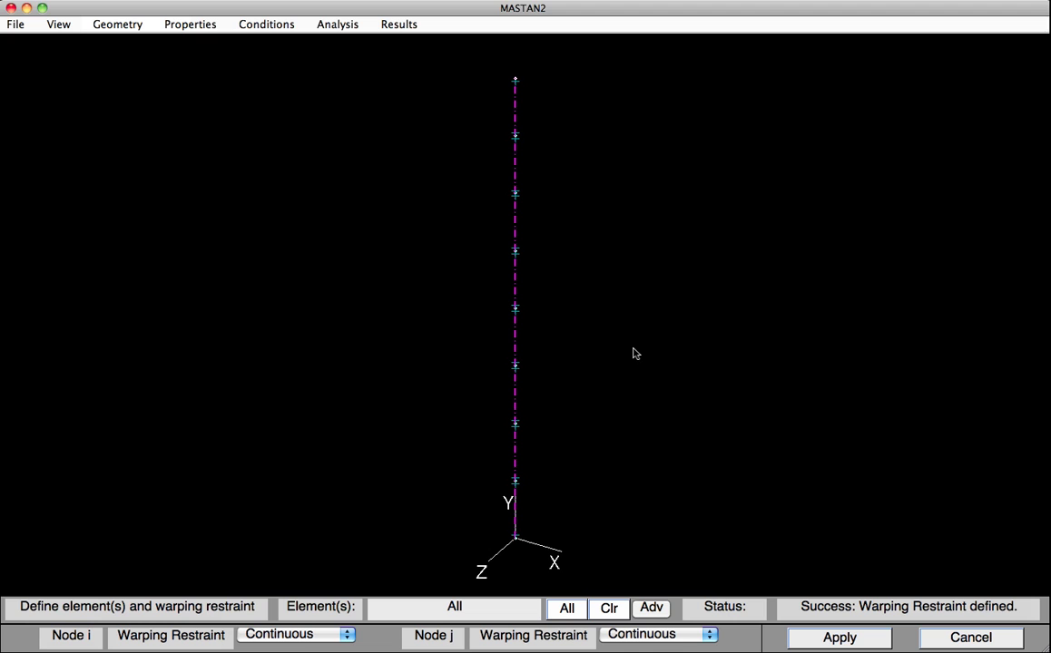
Step: Copy mid-height node 6 at x offsets of +7 and −7, creating nodes 10 and 11
click(103, 25)
click(126, 76)
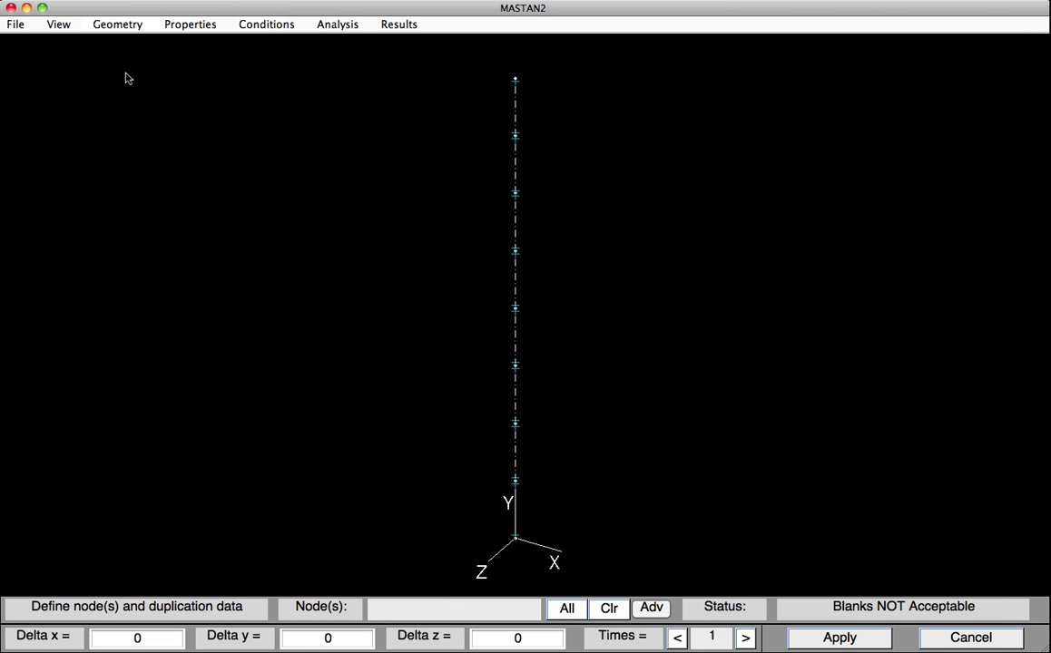
click(515, 309)
click(126, 638)
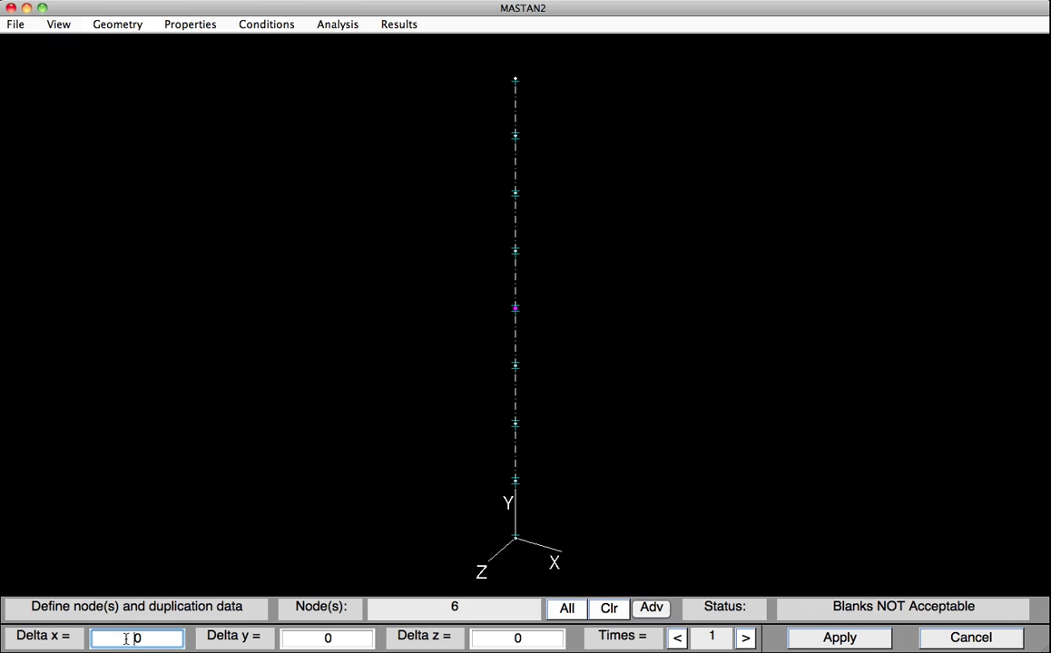
text(7.)
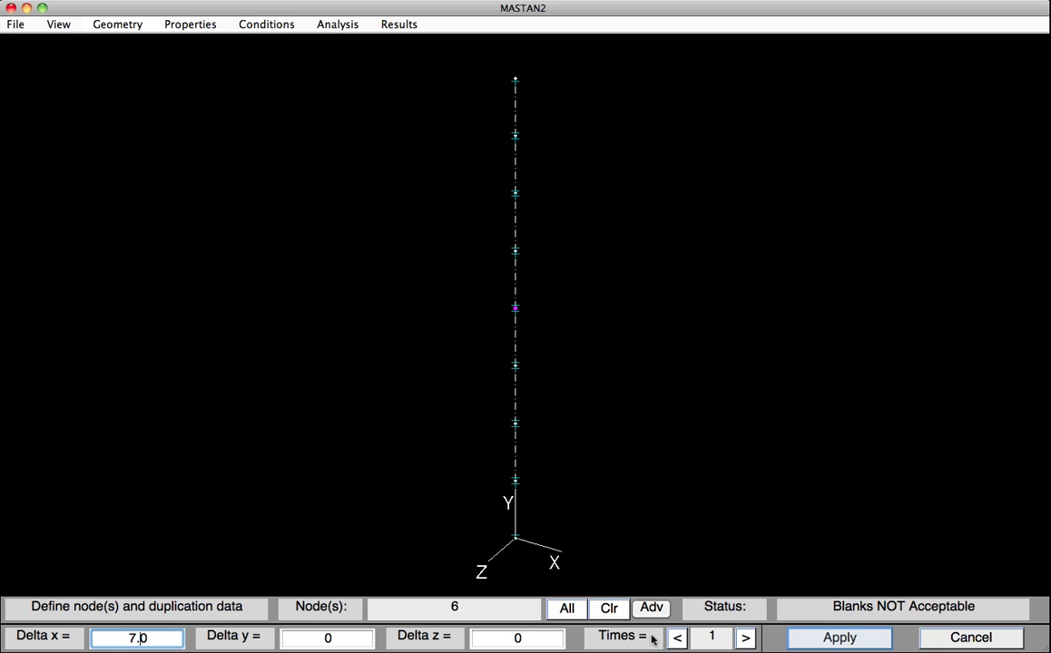
click(818, 639)
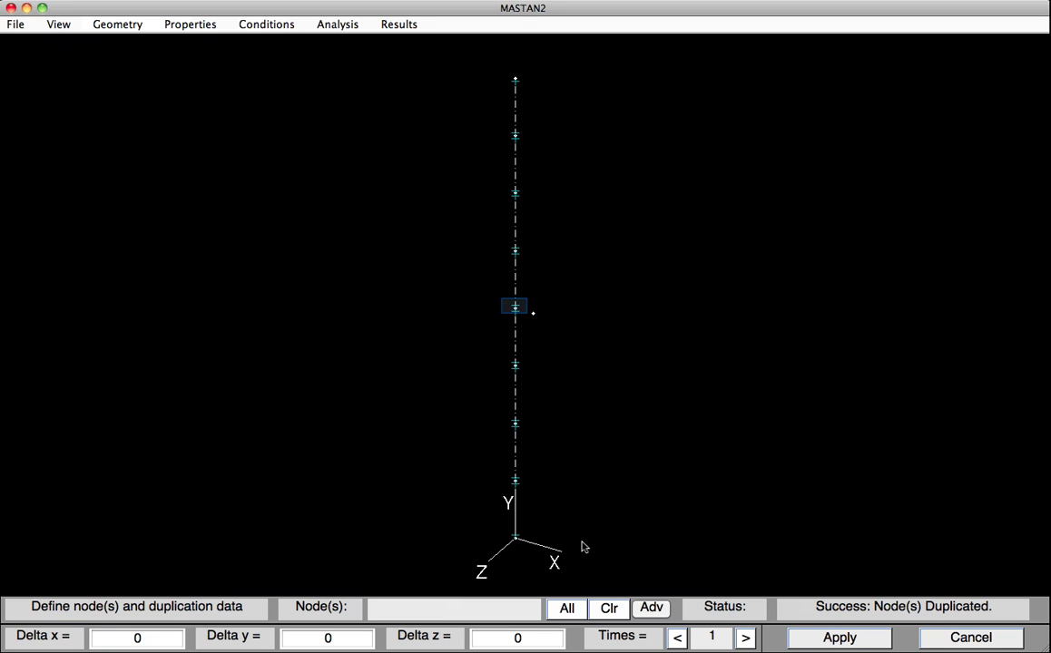
click(516, 309)
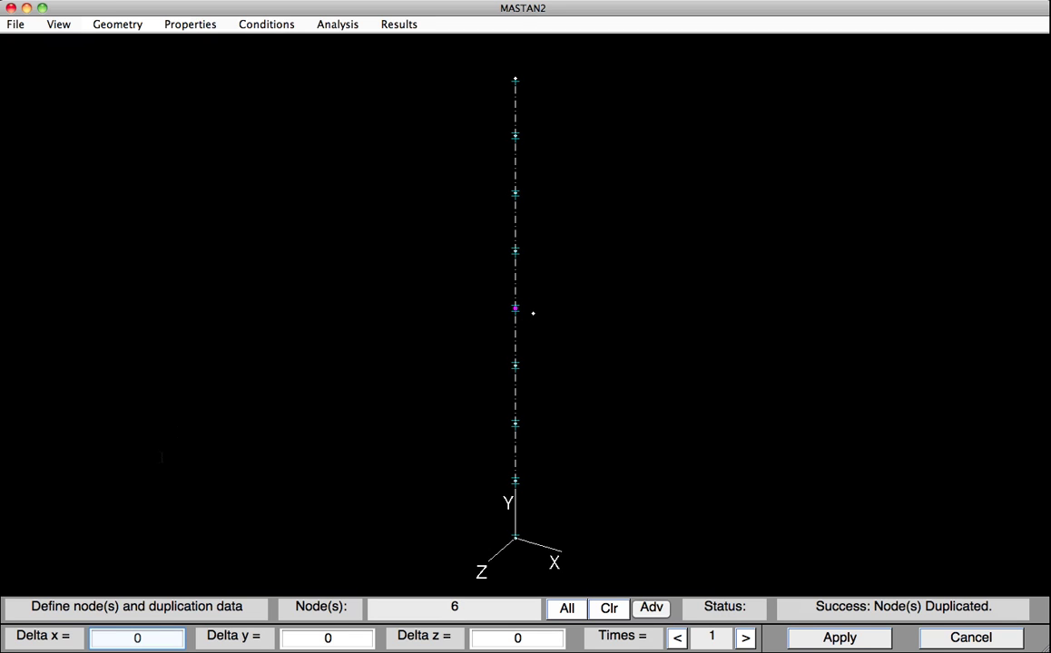
click(119, 638)
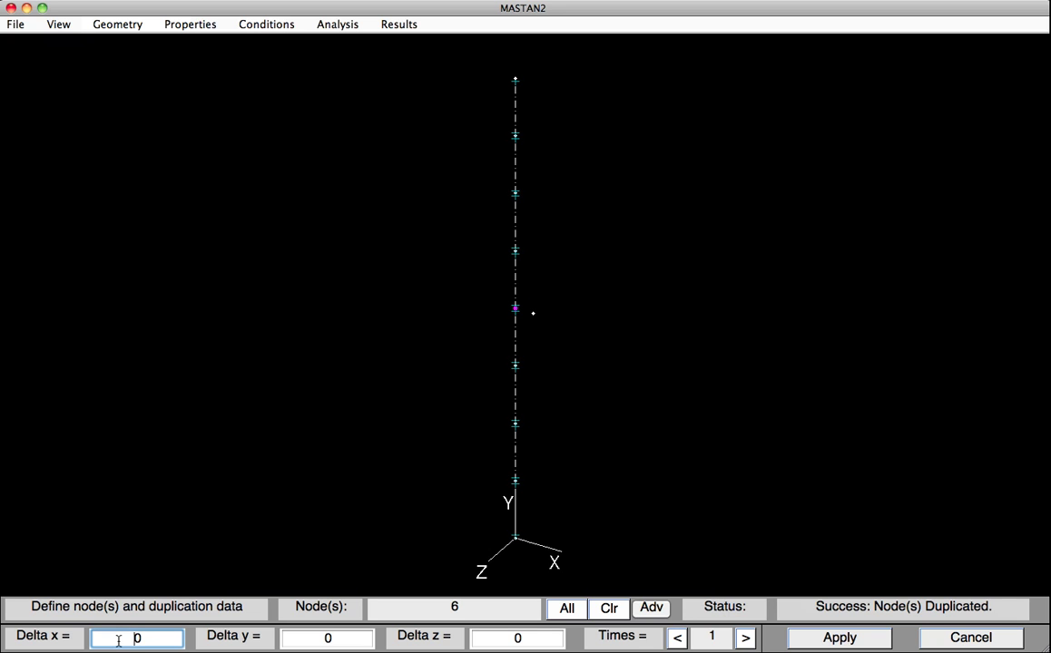
text(-7.)
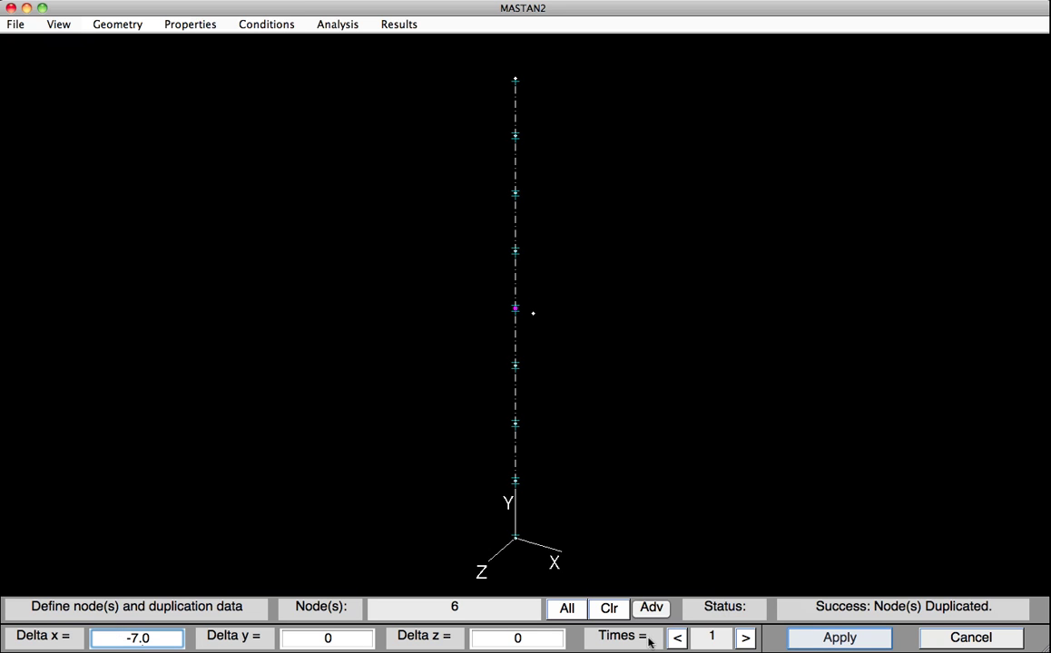
click(815, 639)
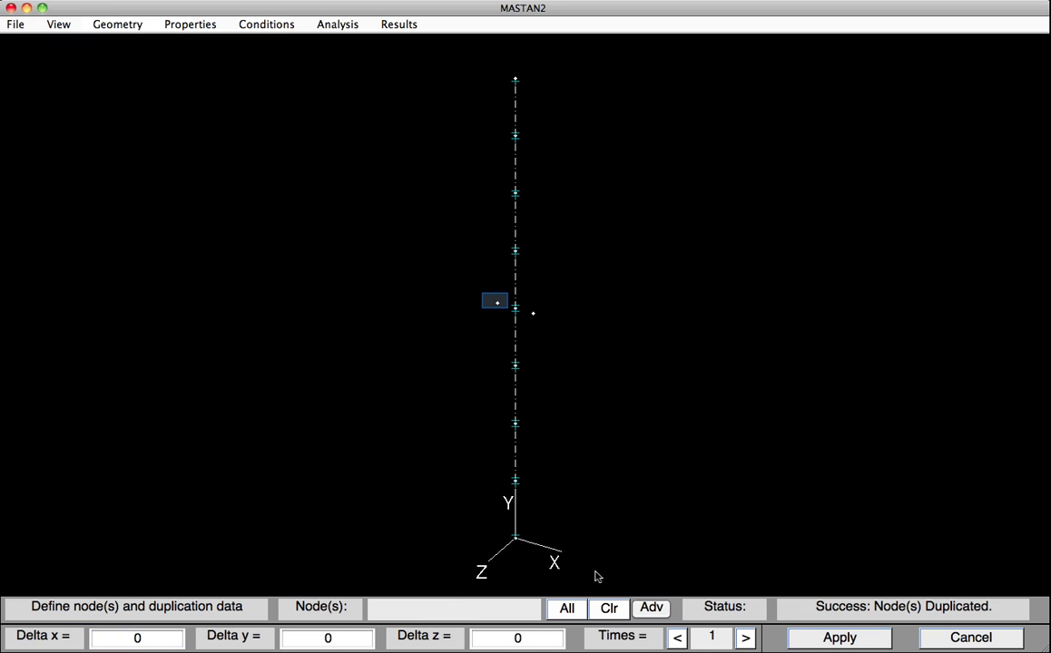
Step: Copy nodes 11 and 10 at z offsets of +4 and −4
click(497, 304)
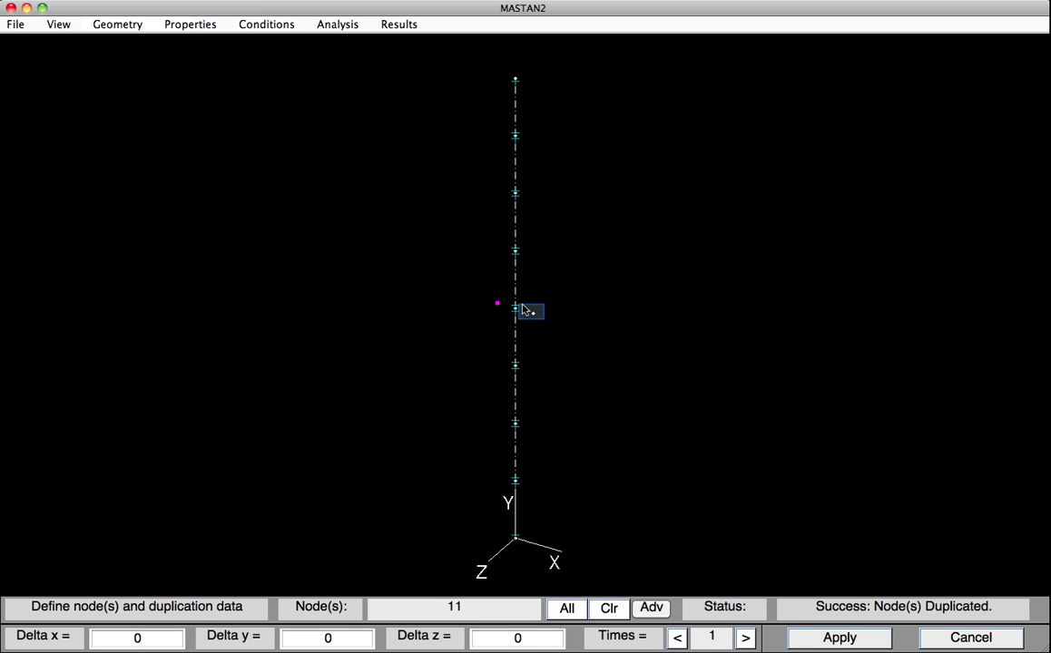
click(533, 315)
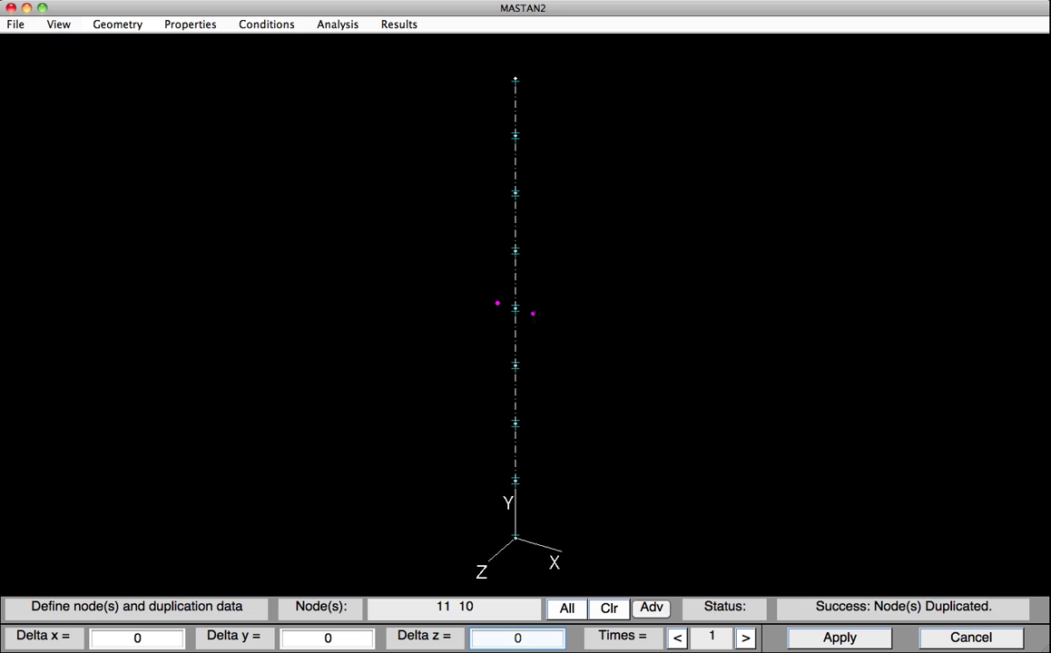
click(483, 638)
text(4.)
click(803, 638)
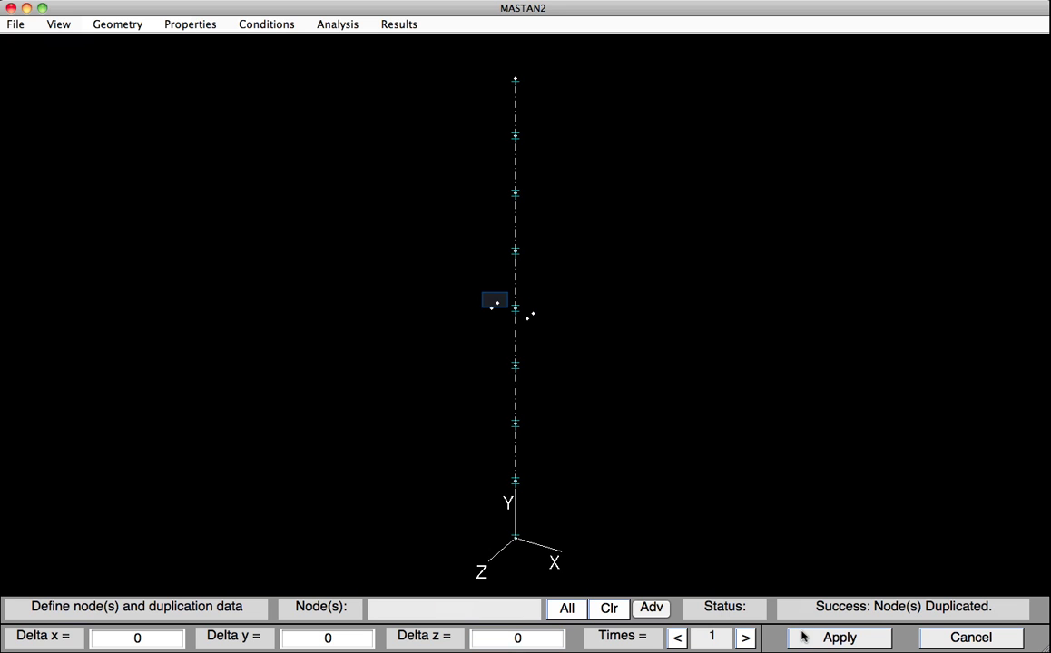
click(497, 303)
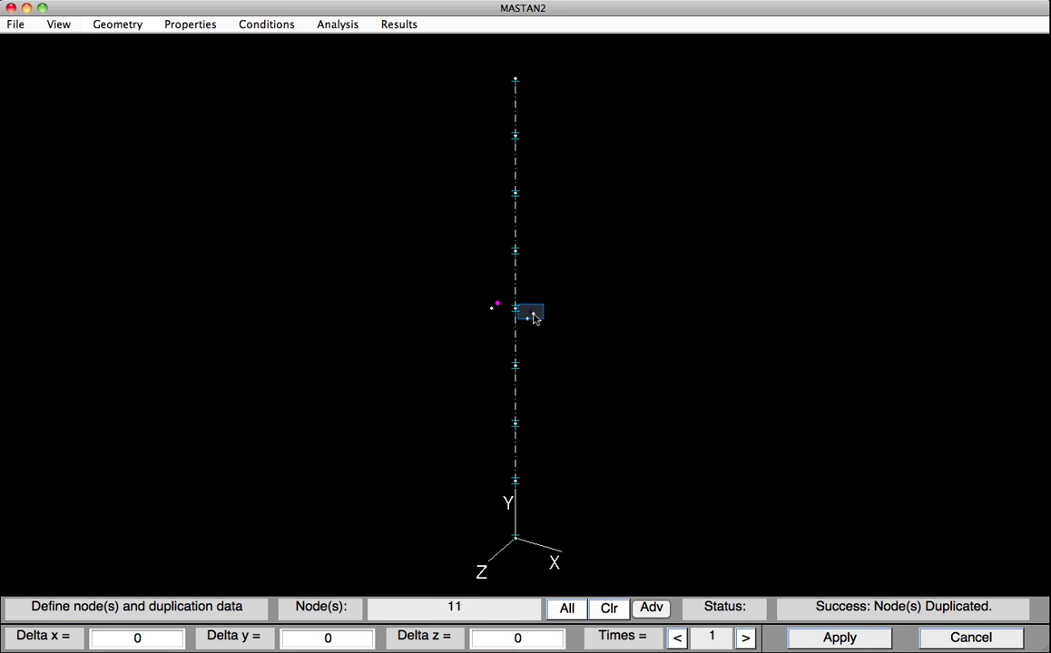
click(533, 314)
click(492, 636)
text(-4.)
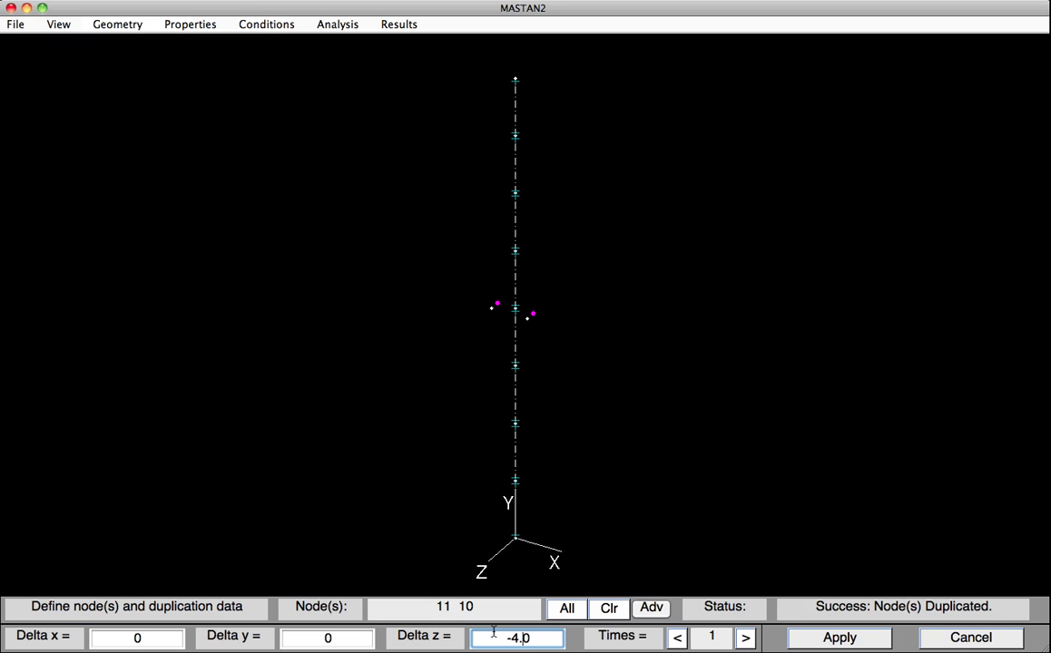
click(805, 638)
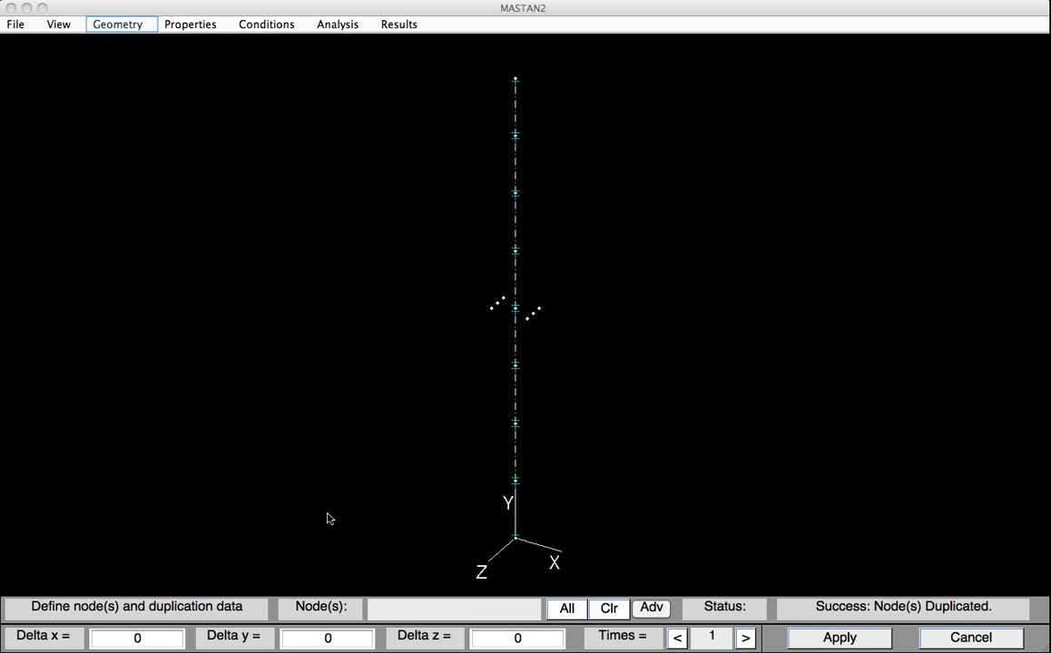
click(113, 26)
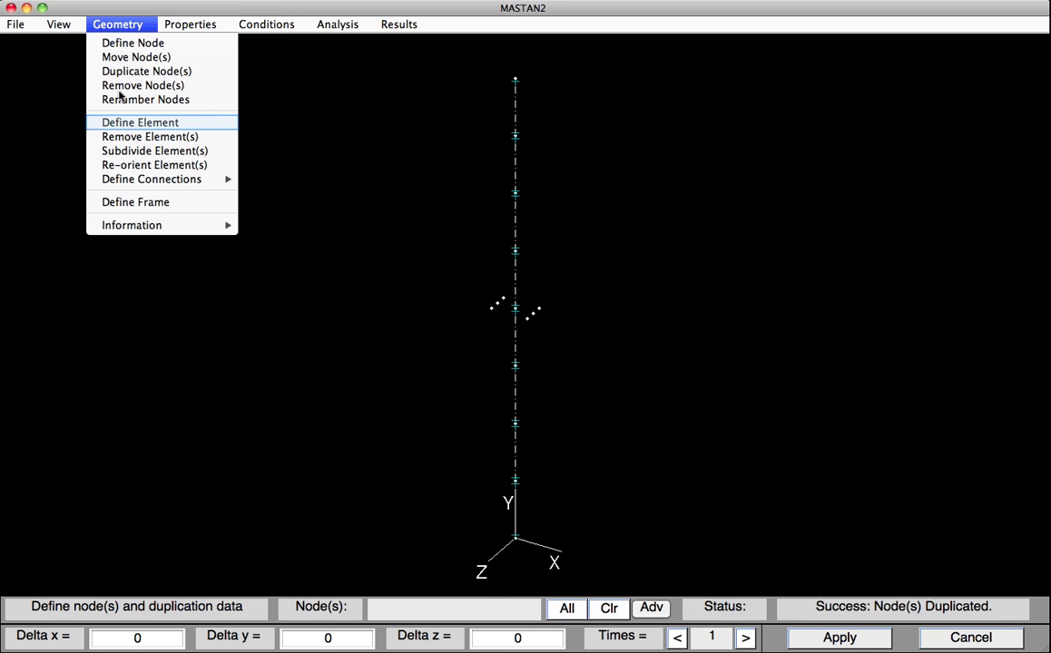
click(120, 124)
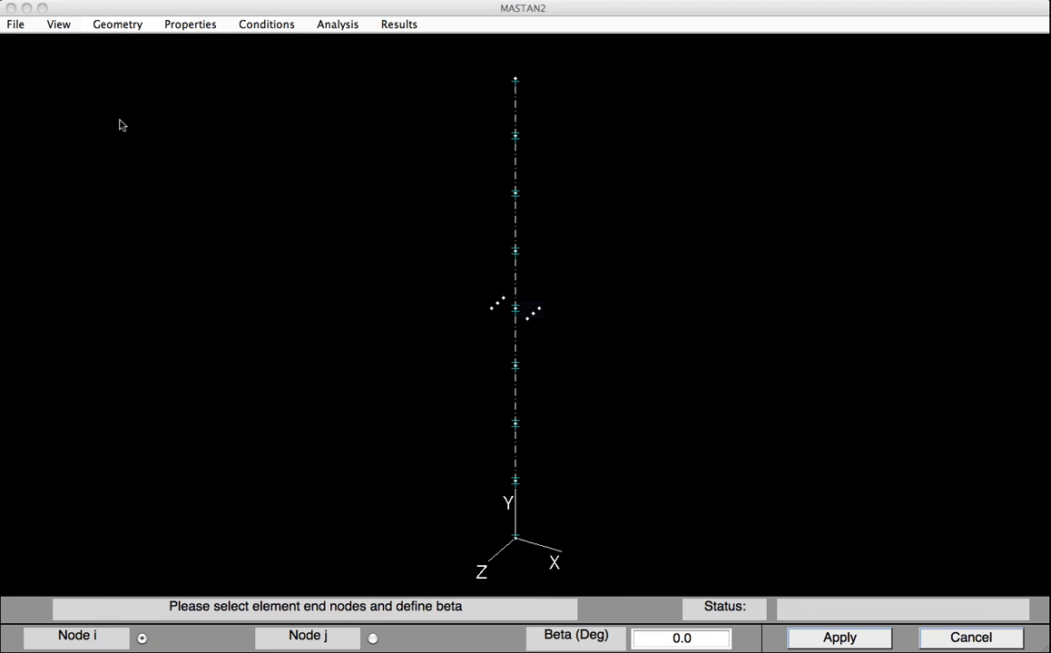
Step: Create elements 9–11 joining nodes 10-6, 6-11 and 13-10
click(516, 309)
click(515, 310)
click(821, 635)
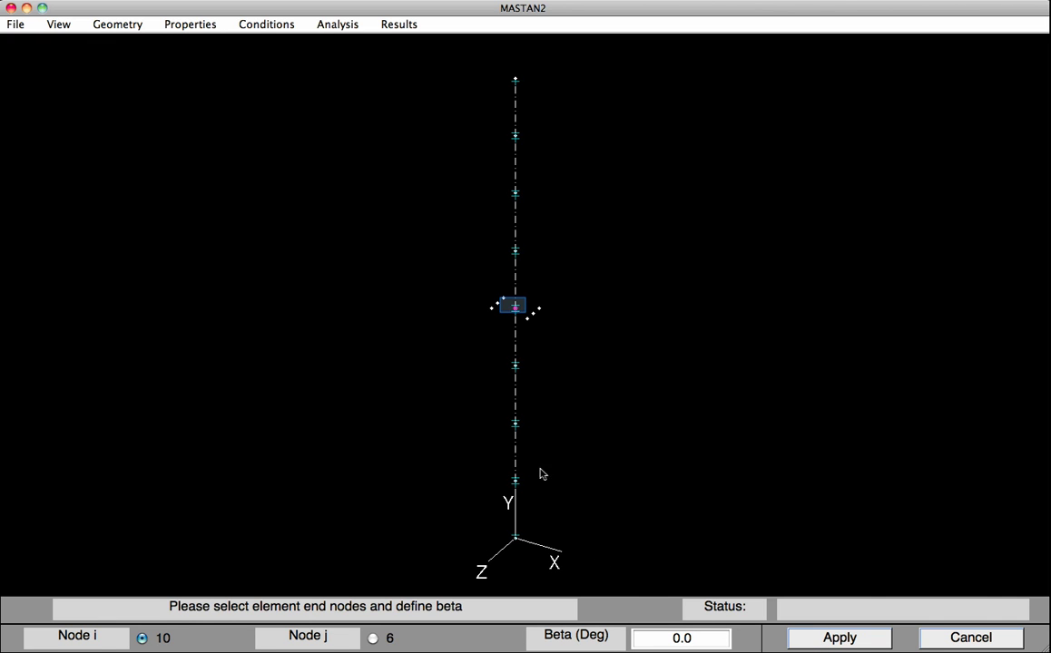
click(503, 308)
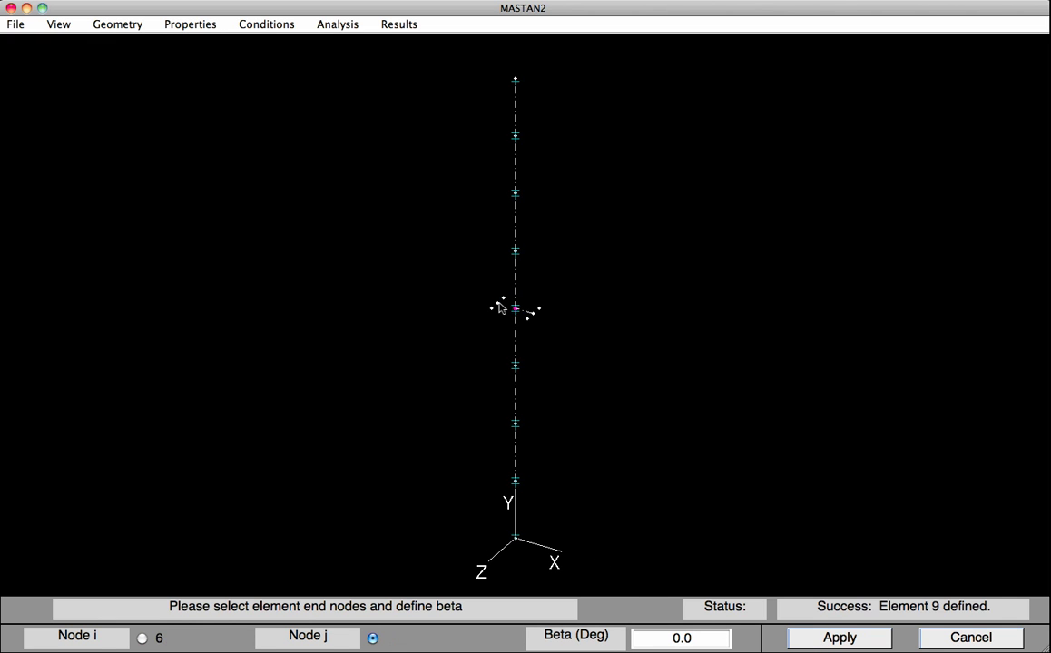
click(497, 303)
click(821, 637)
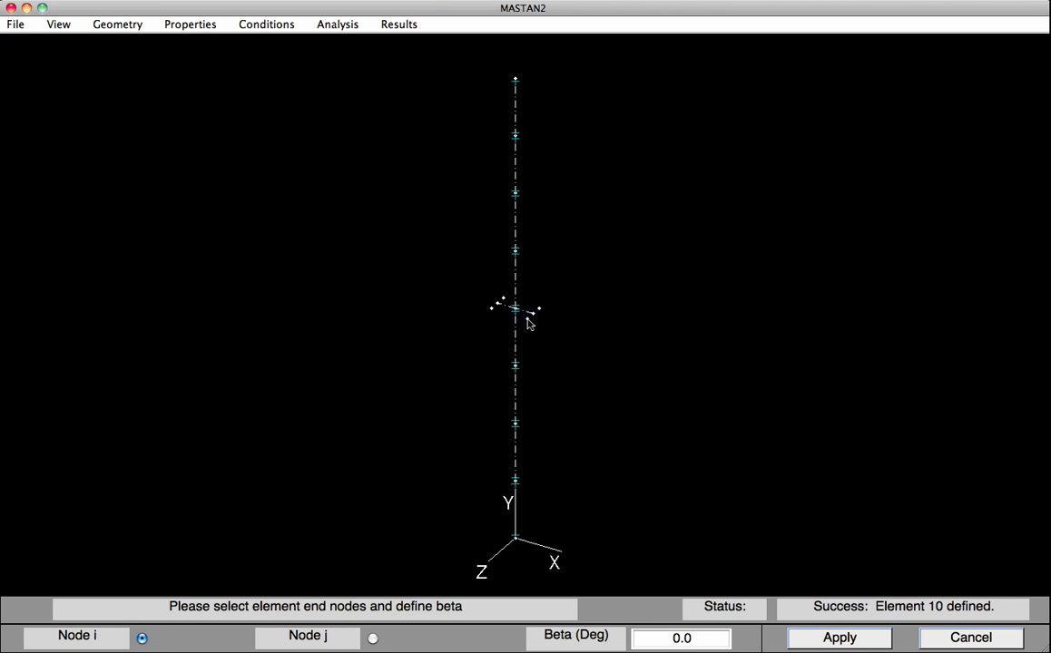
click(529, 319)
click(532, 314)
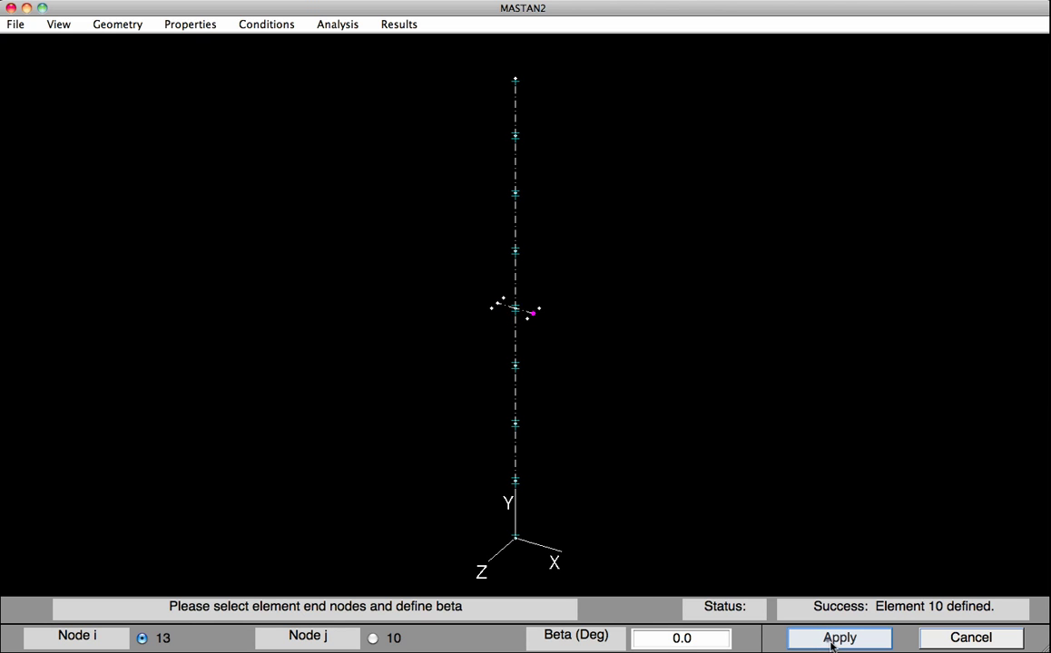
click(798, 639)
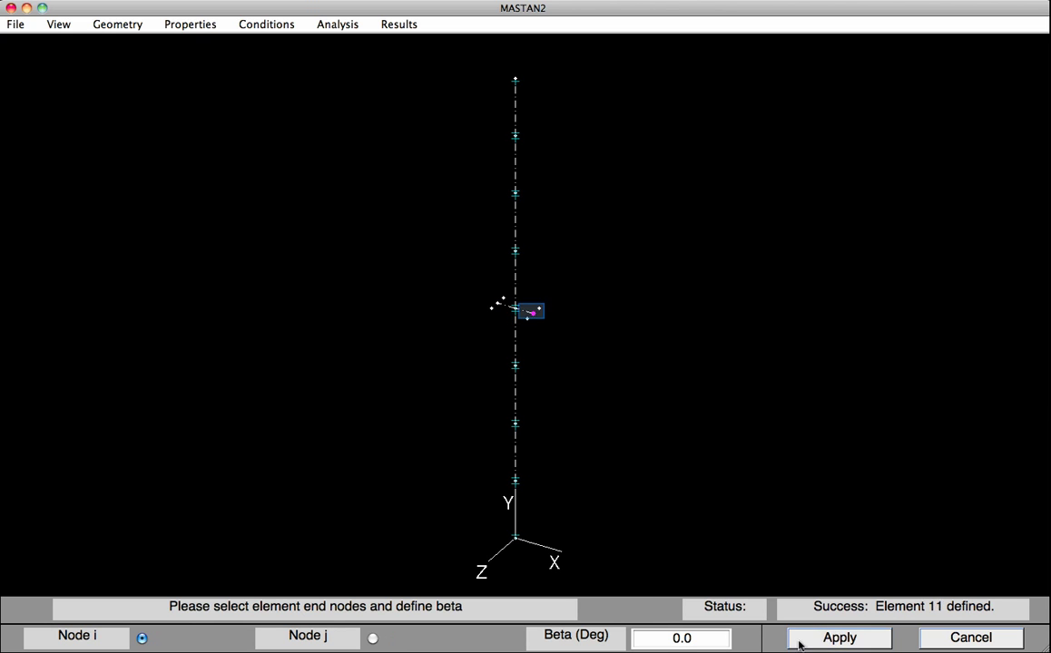
Step: Create elements 12–14 joining nodes 10-15, 12-11 and 11-14
click(532, 314)
click(539, 309)
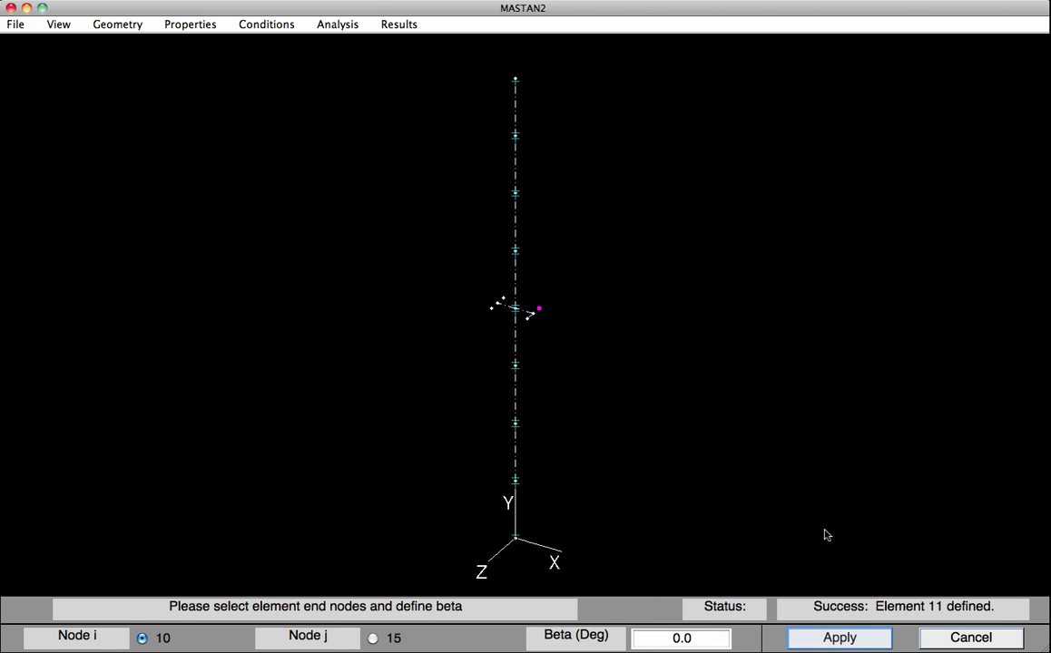
click(833, 635)
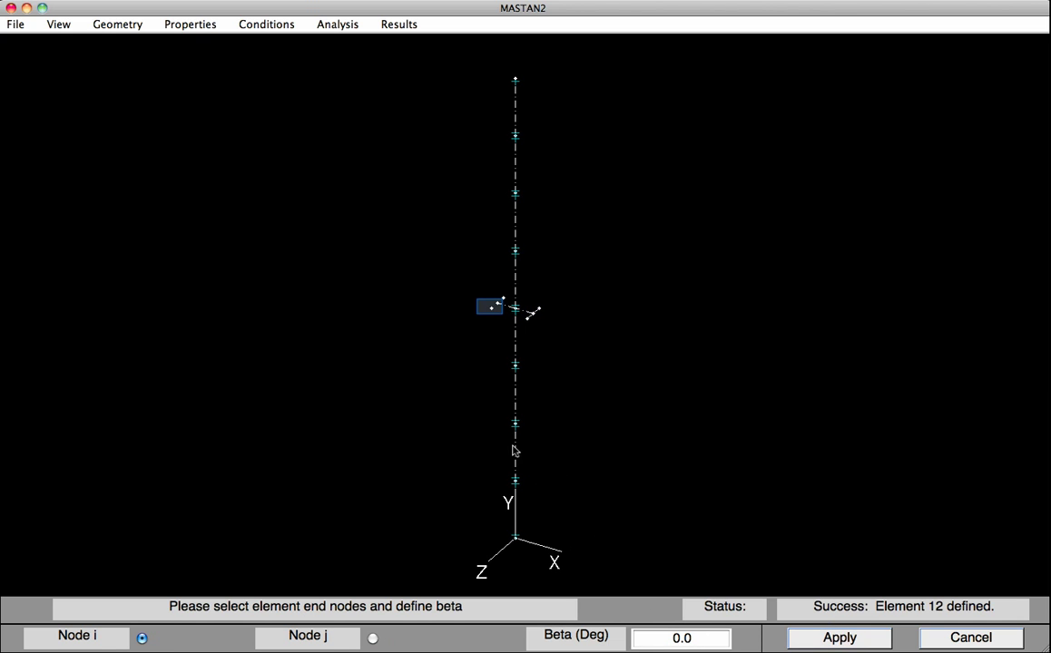
click(496, 307)
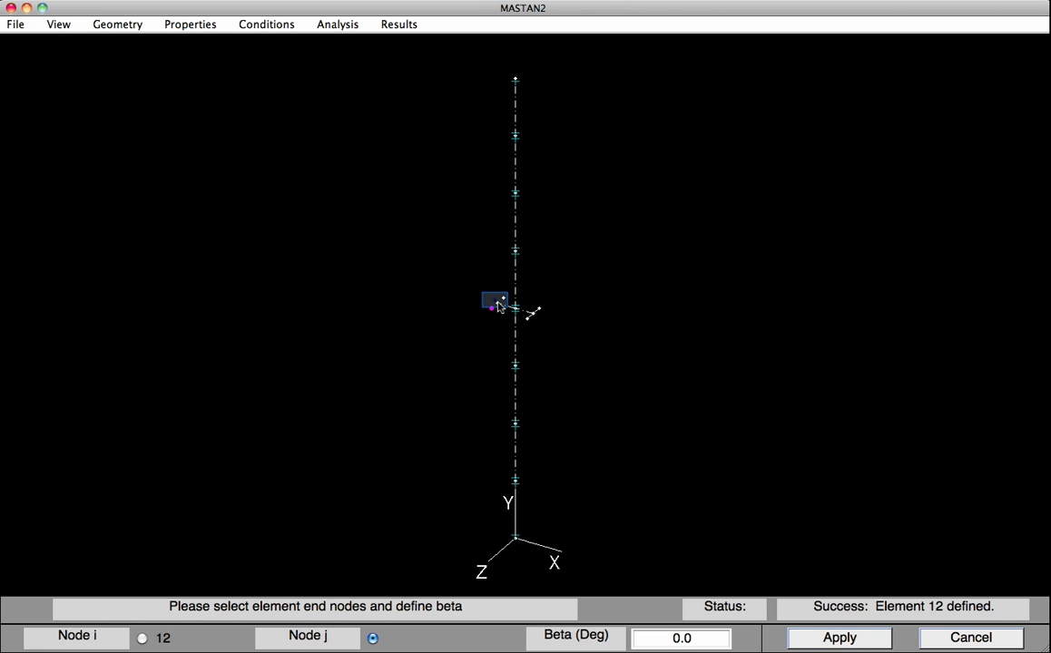
click(499, 303)
key(Return)
click(499, 305)
click(502, 300)
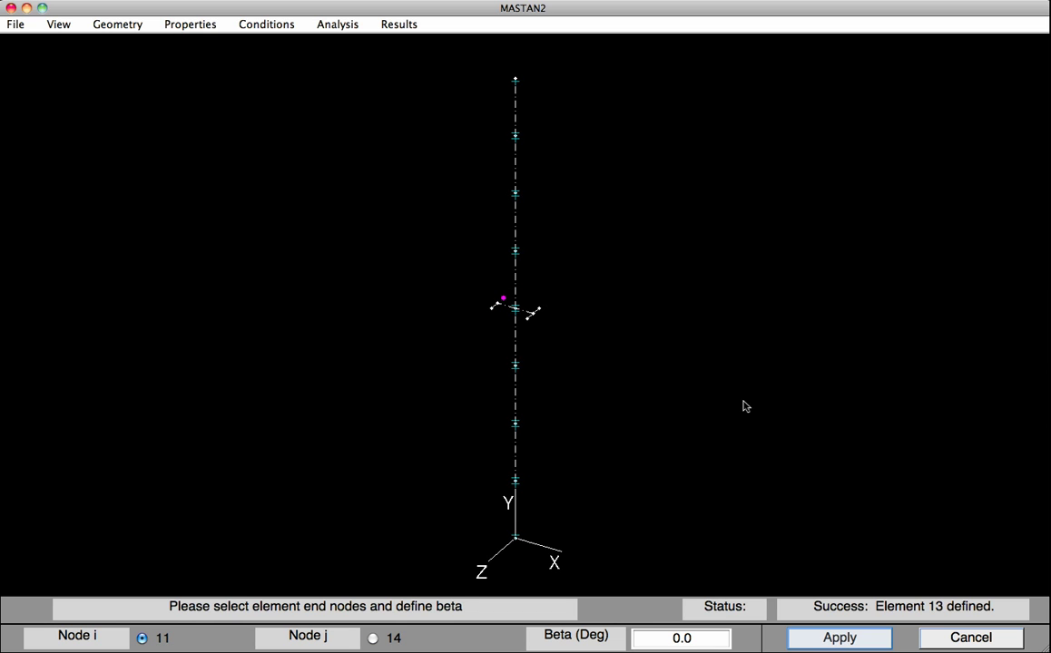
click(802, 638)
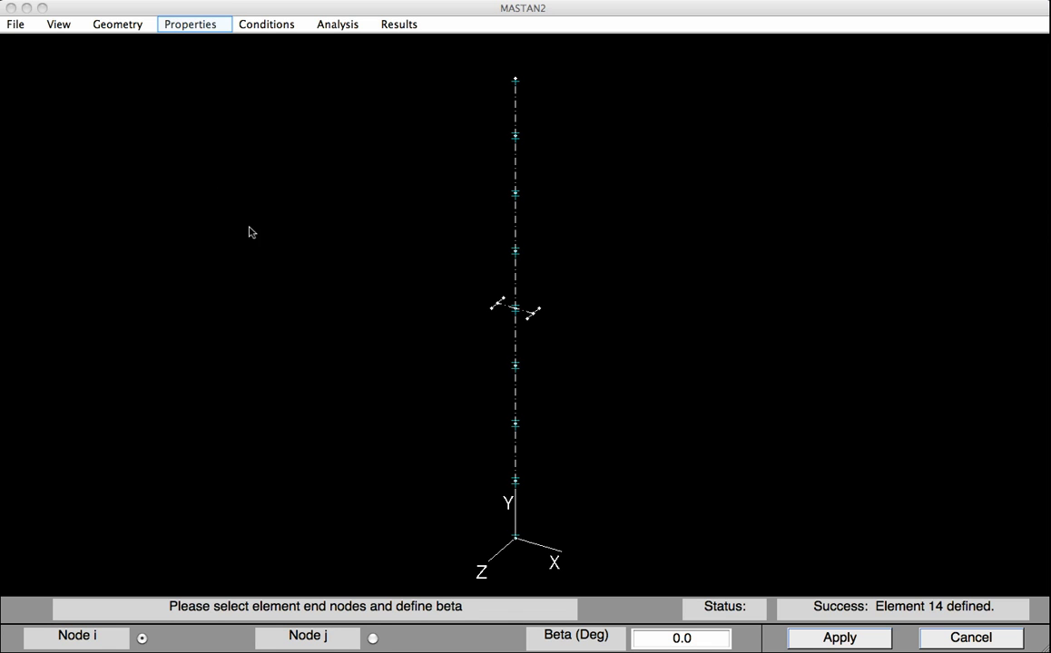
Step: Pick W14X53 from the AISC W Shapes database and save it as Section 1 (Area 15.6, Izz 541)
click(178, 25)
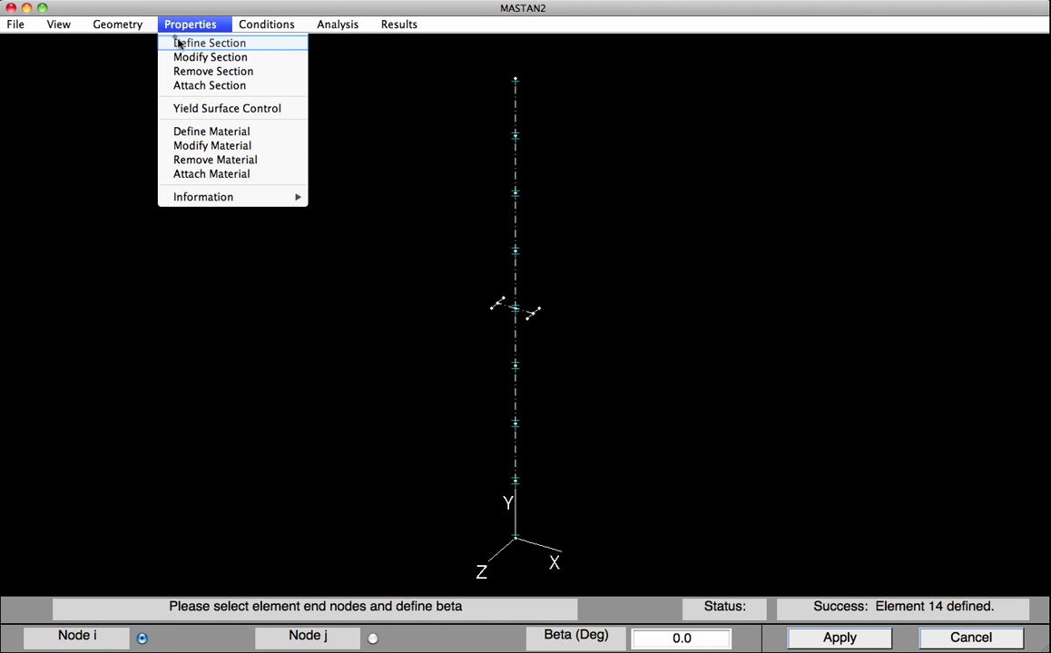
click(179, 43)
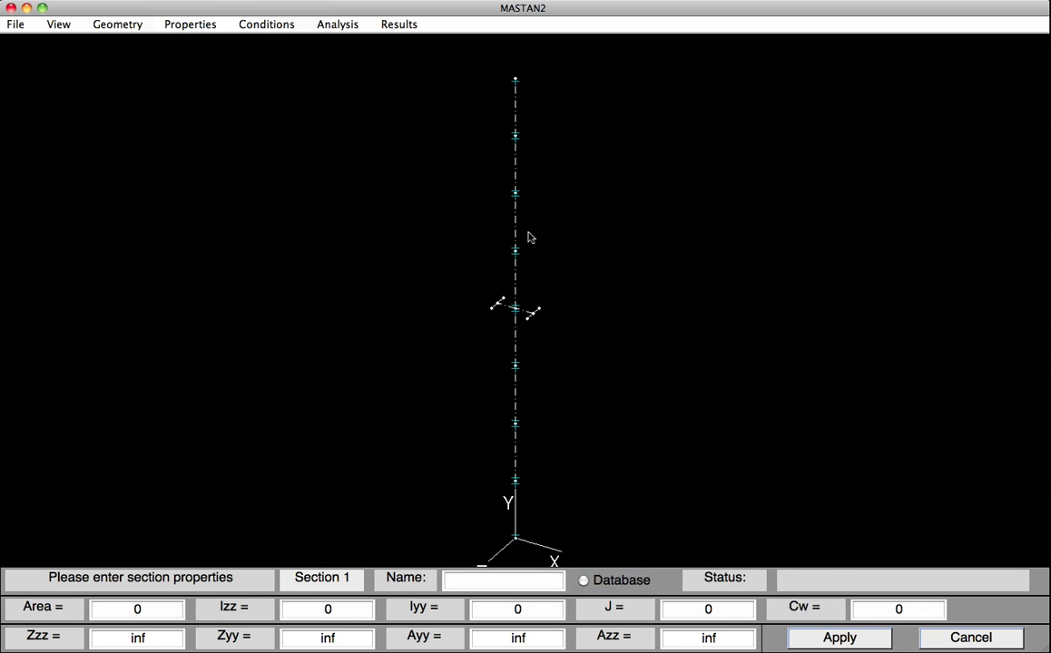
click(584, 581)
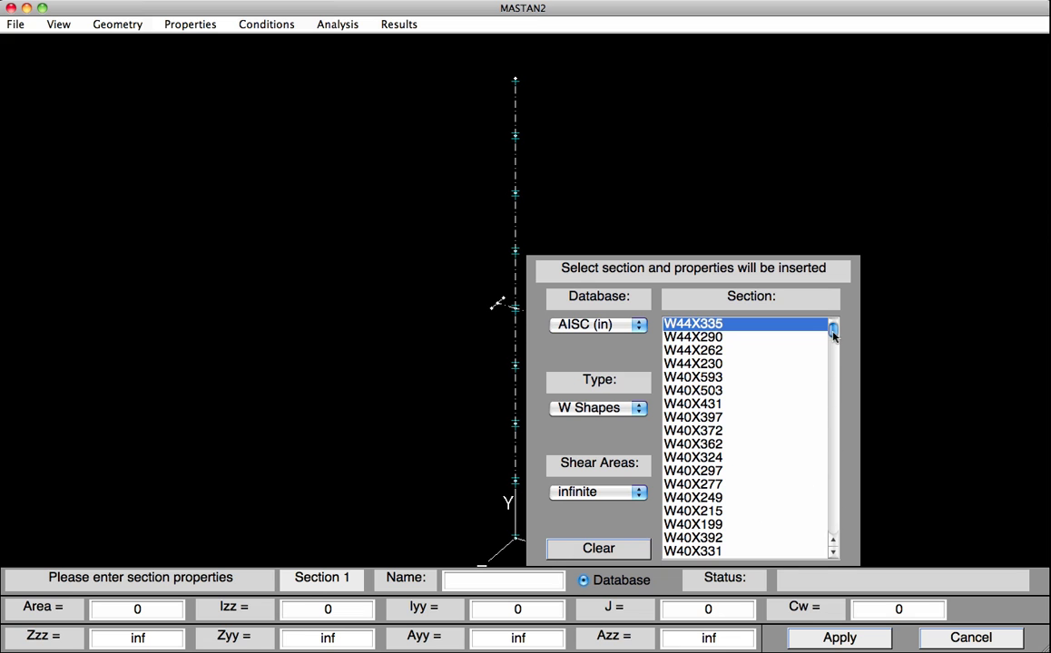
drag(833, 336, 836, 481)
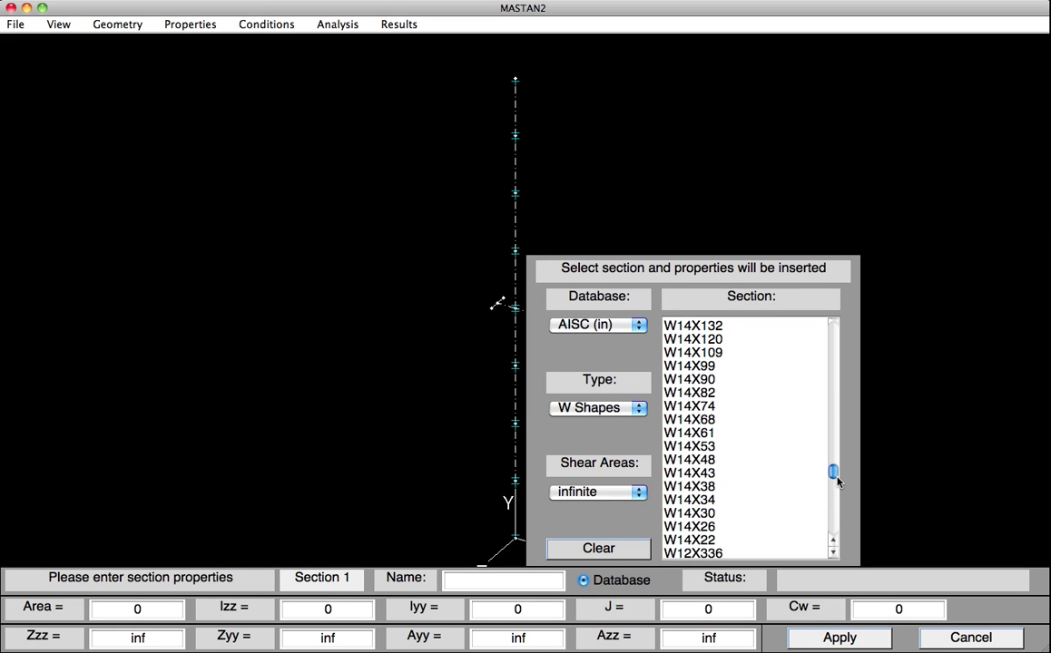
click(696, 446)
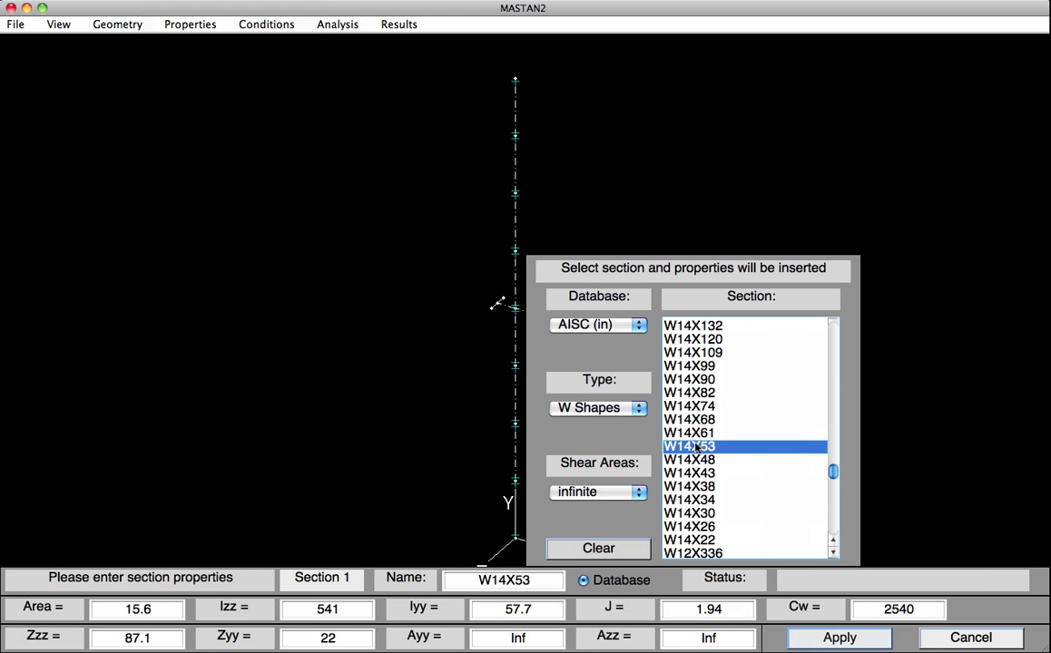
click(827, 639)
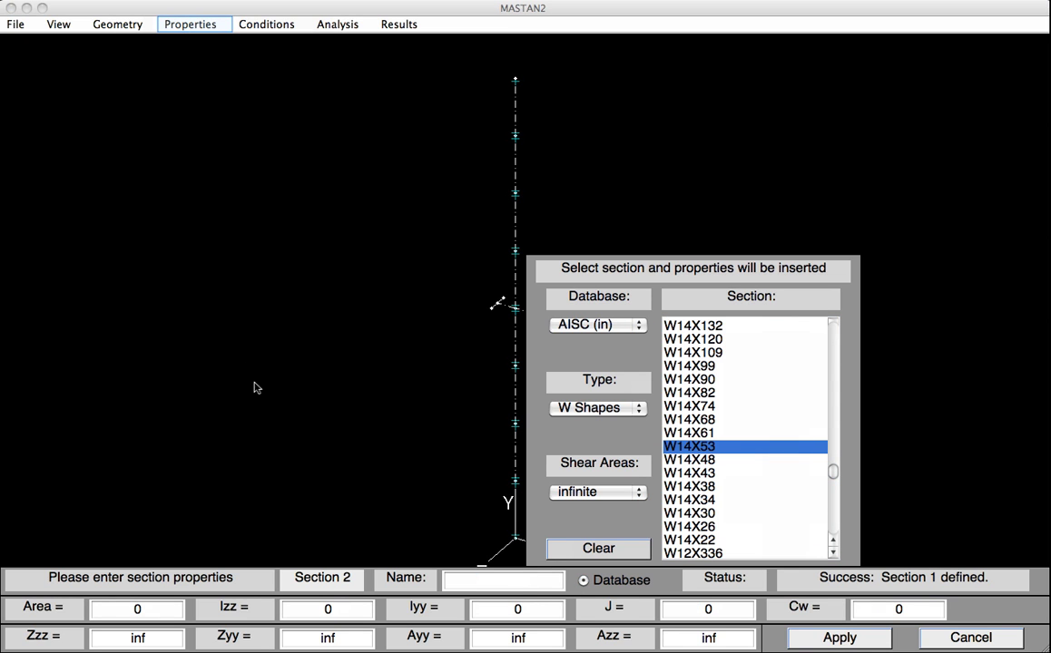
Step: Attach Section 1 (W14X53) to all elements of the frame
click(172, 29)
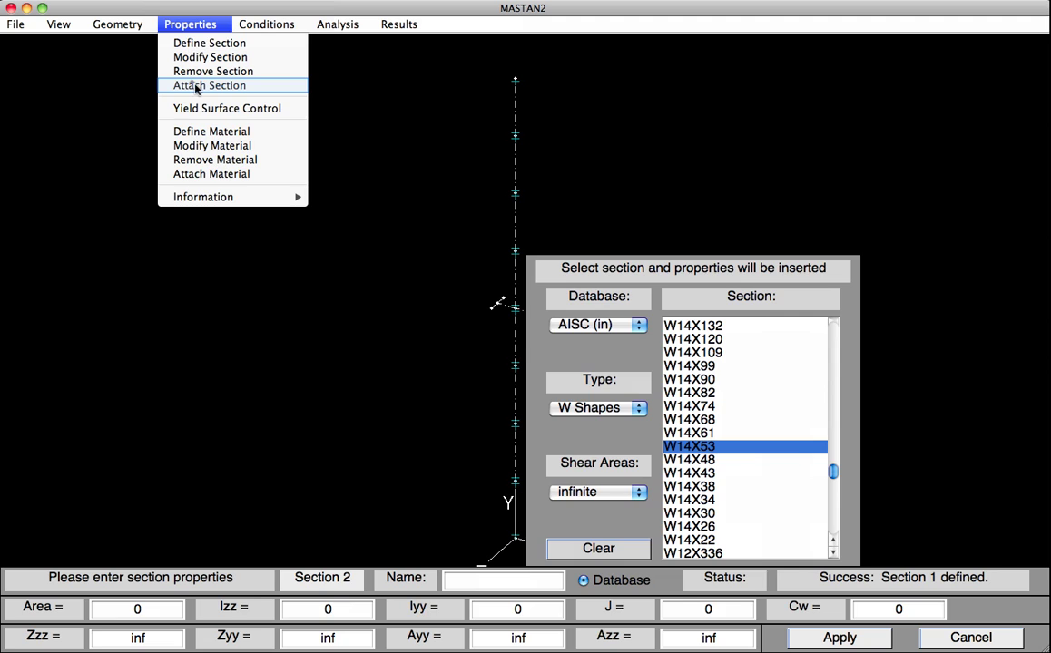
click(177, 82)
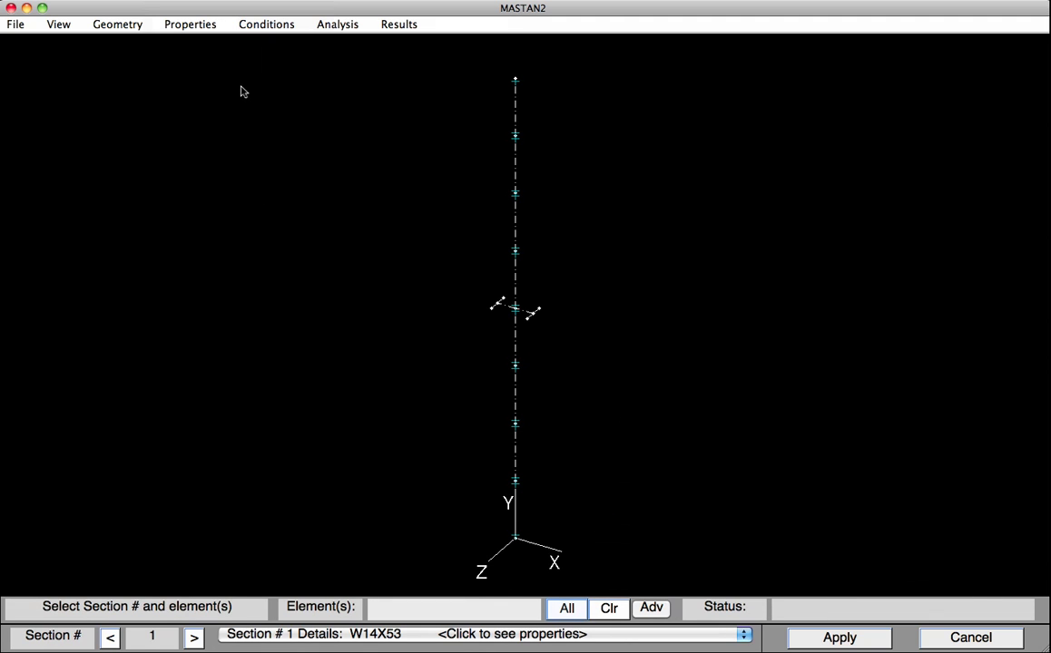
click(563, 608)
click(825, 638)
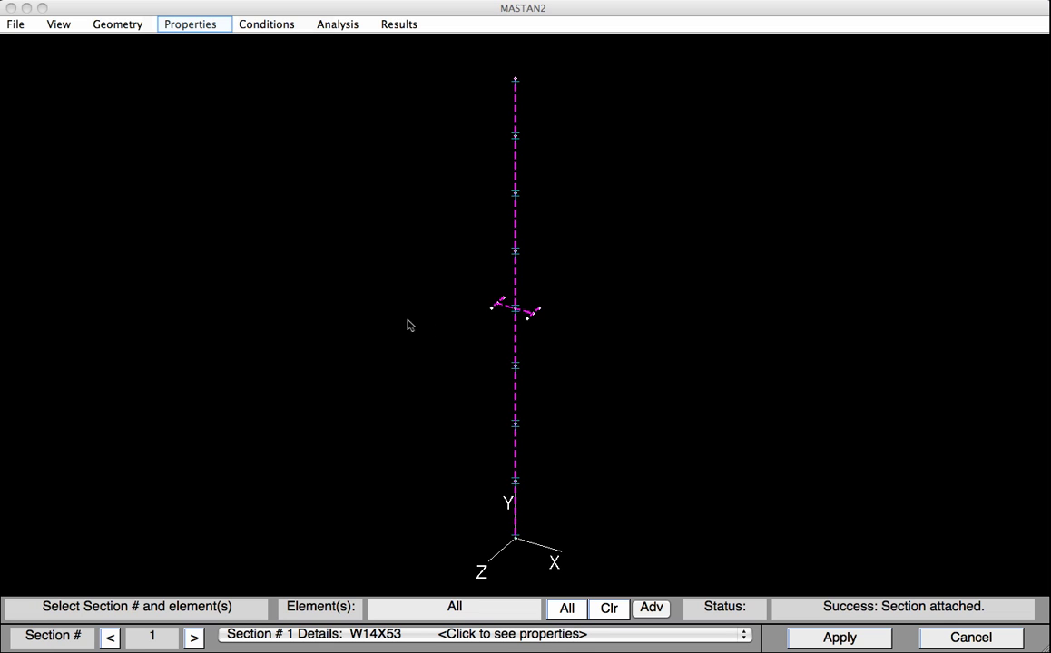
Step: Enter material name Steel, E 29000, v 0.3, Fy 50 and weight density 0, then apply
click(179, 30)
click(177, 132)
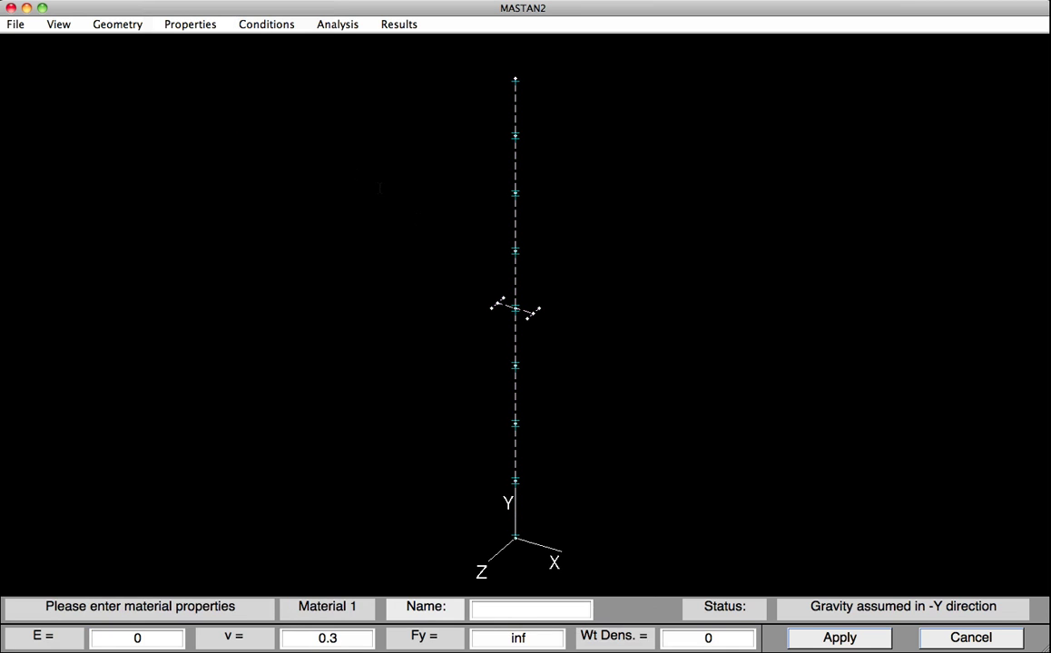
click(534, 611)
text(Steel)
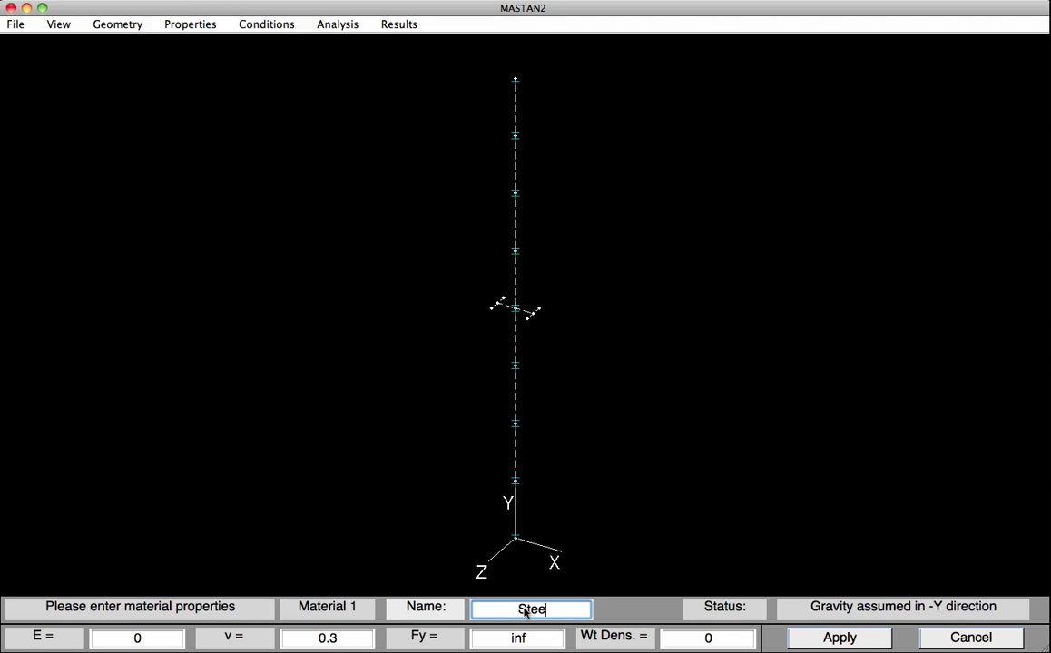
click(150, 626)
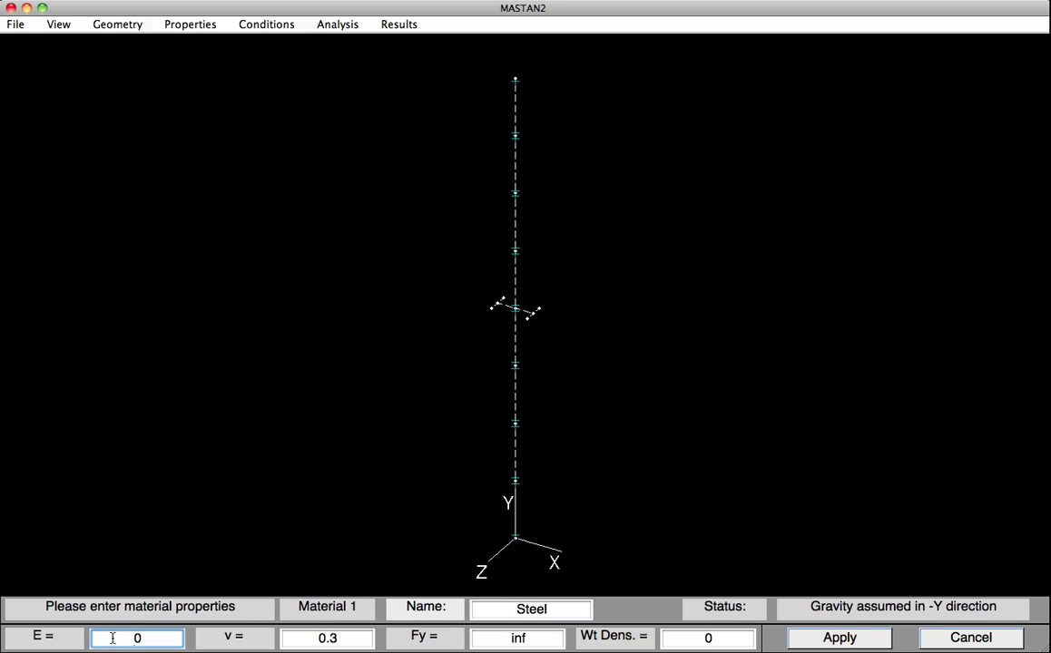
text(29000)
click(485, 635)
text(50)
click(685, 635)
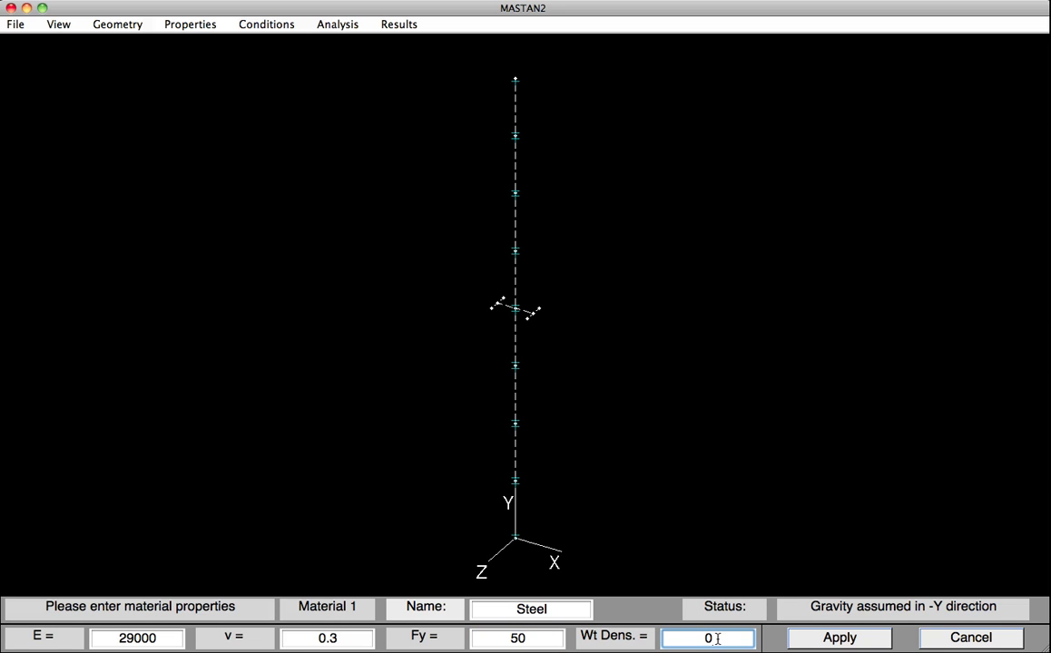
click(824, 638)
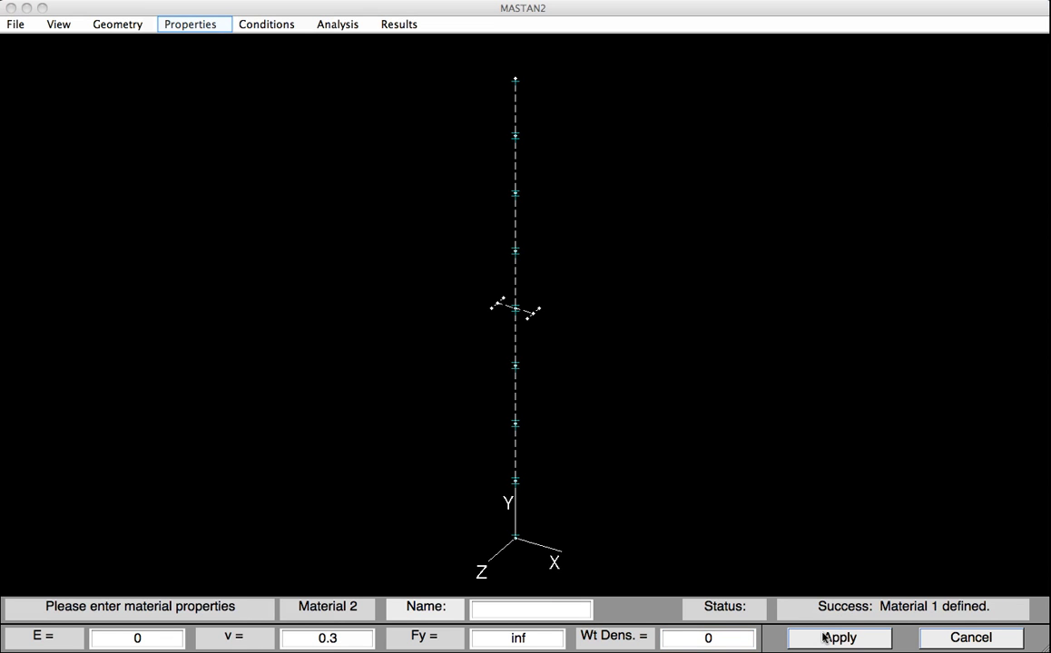
Step: Attach Material 1 (Steel) to all column elements
click(177, 25)
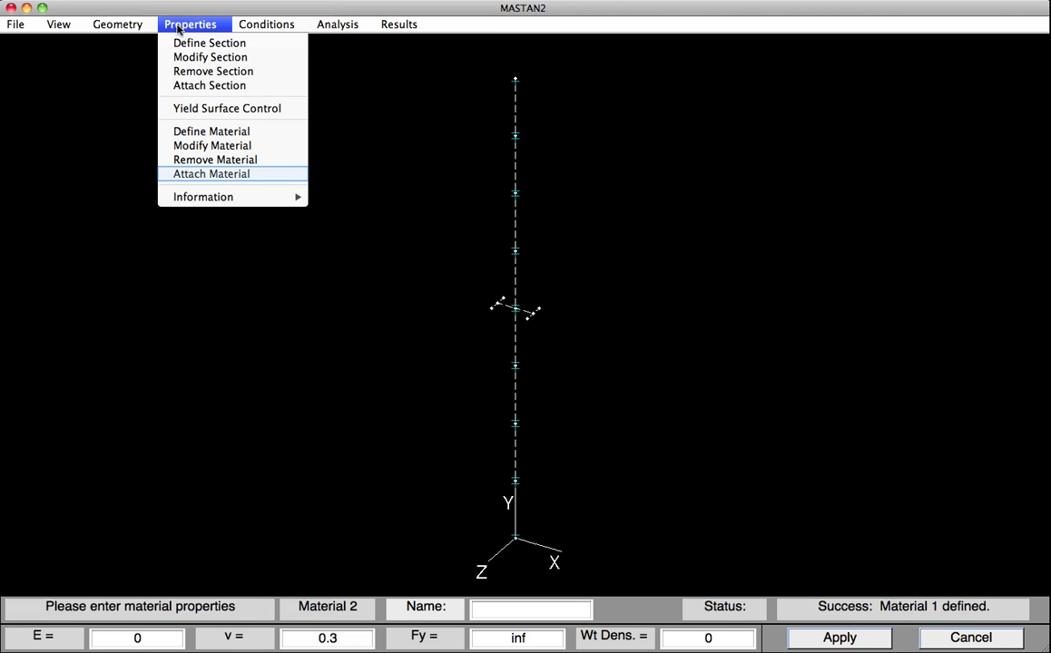
click(186, 175)
click(564, 607)
click(796, 639)
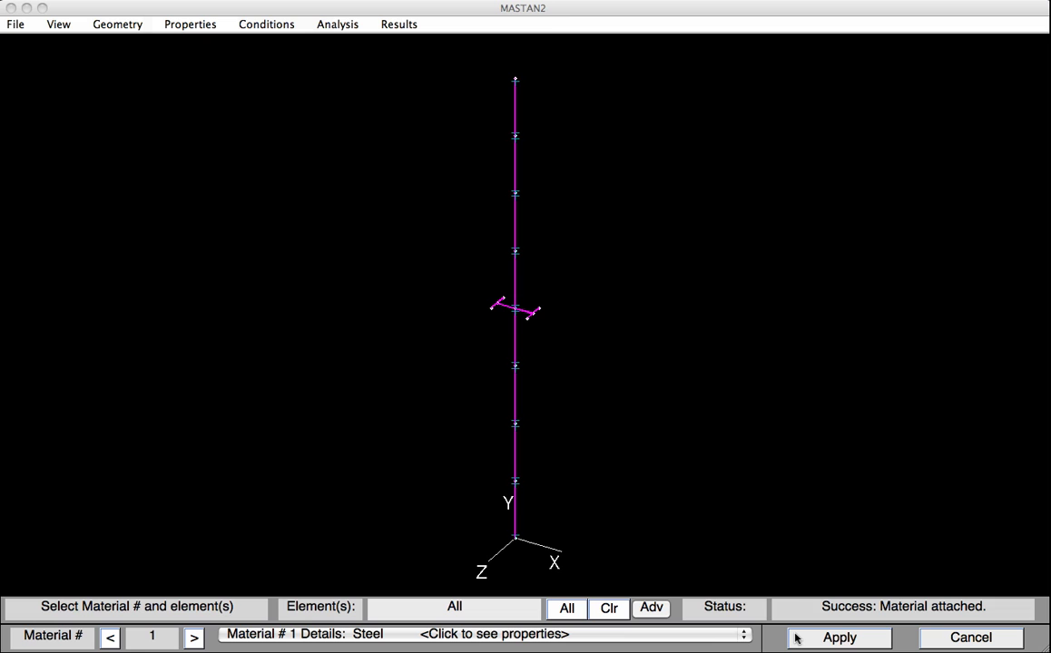
Step: Fix base node 1 in X, Y and Z translation and Y rotation
click(264, 27)
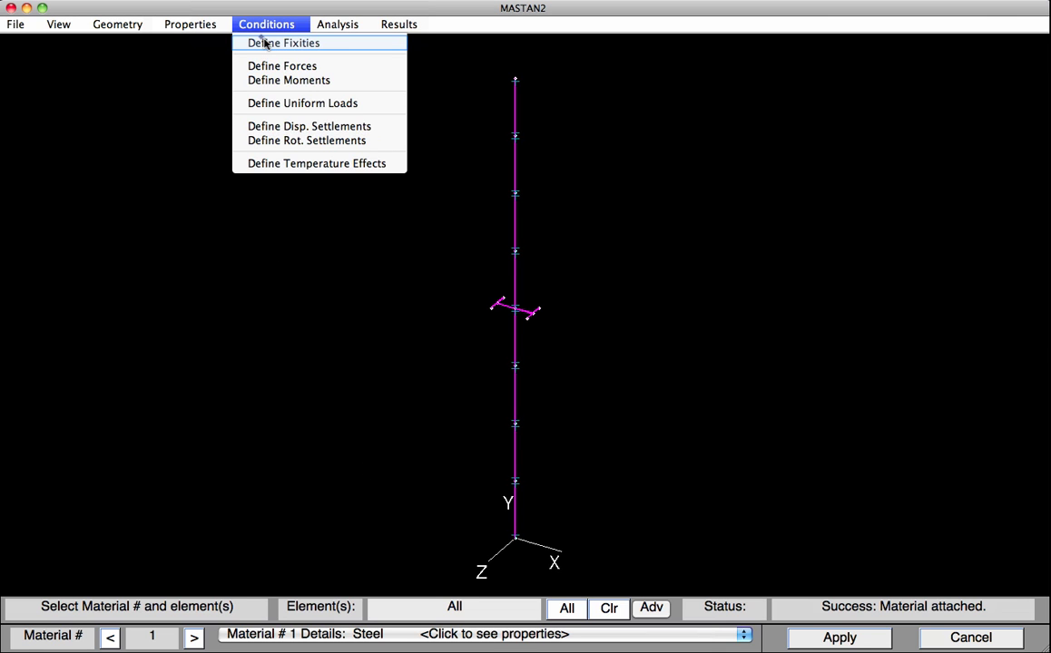
click(265, 44)
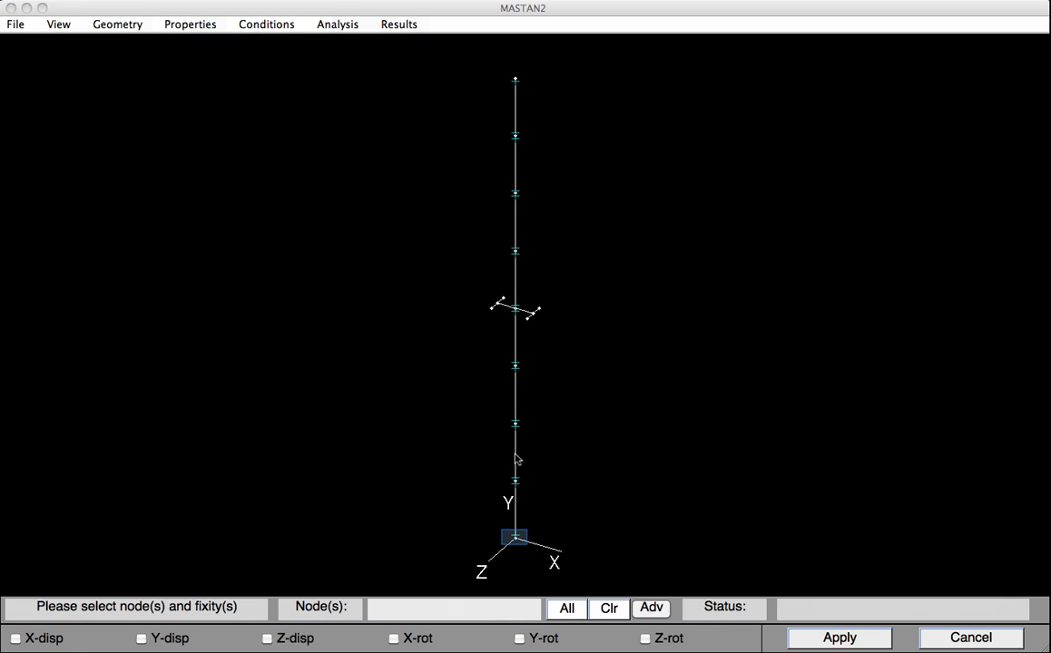
click(517, 539)
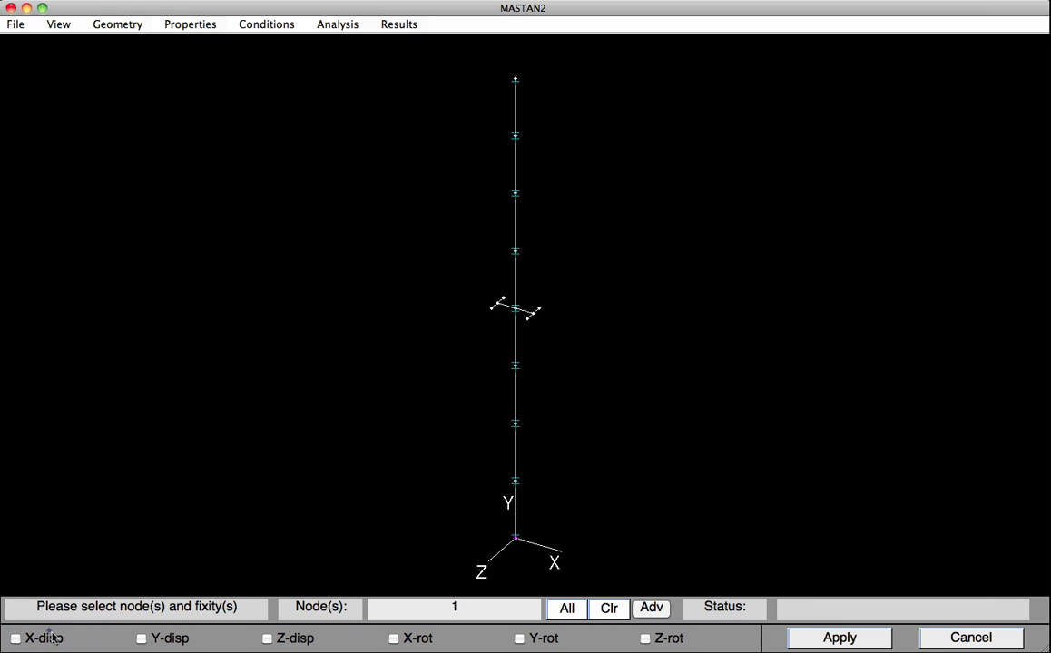
click(53, 637)
click(147, 637)
click(269, 639)
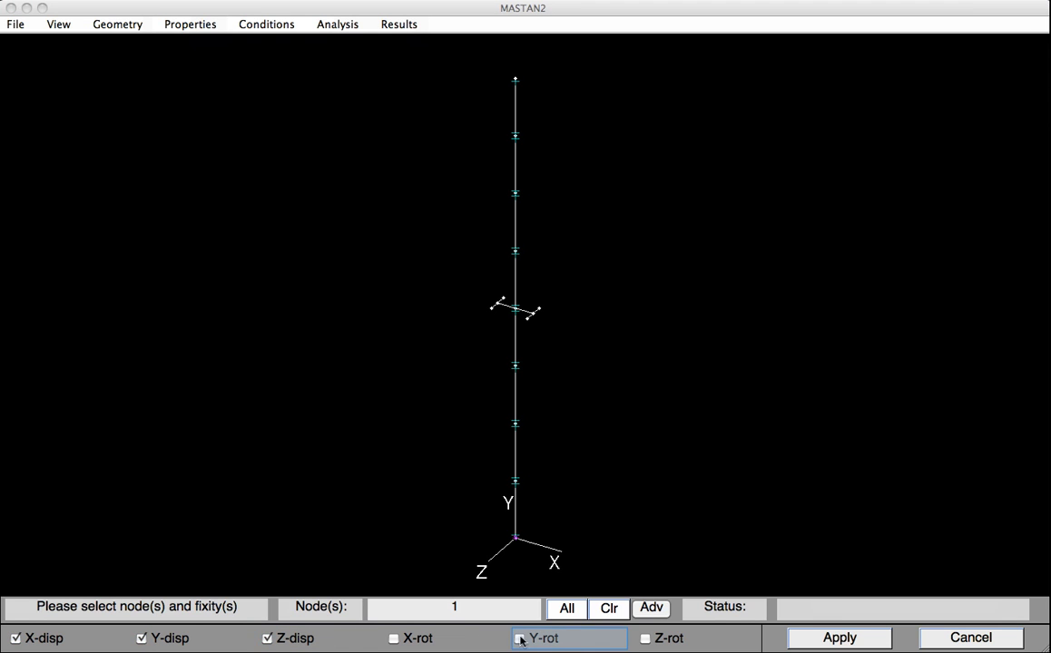
click(547, 639)
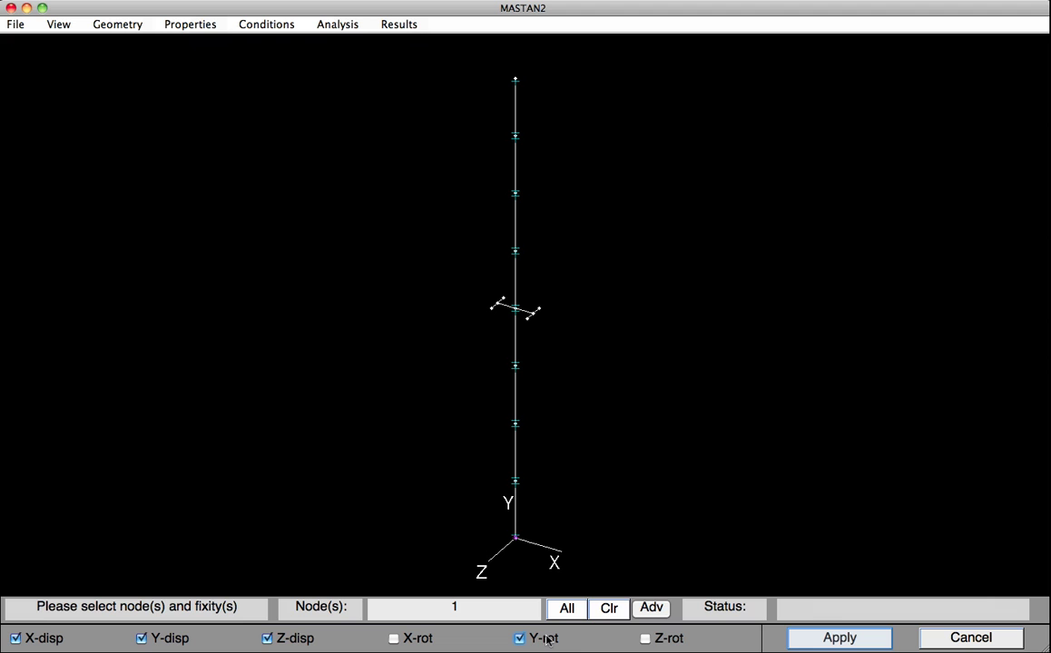
click(804, 639)
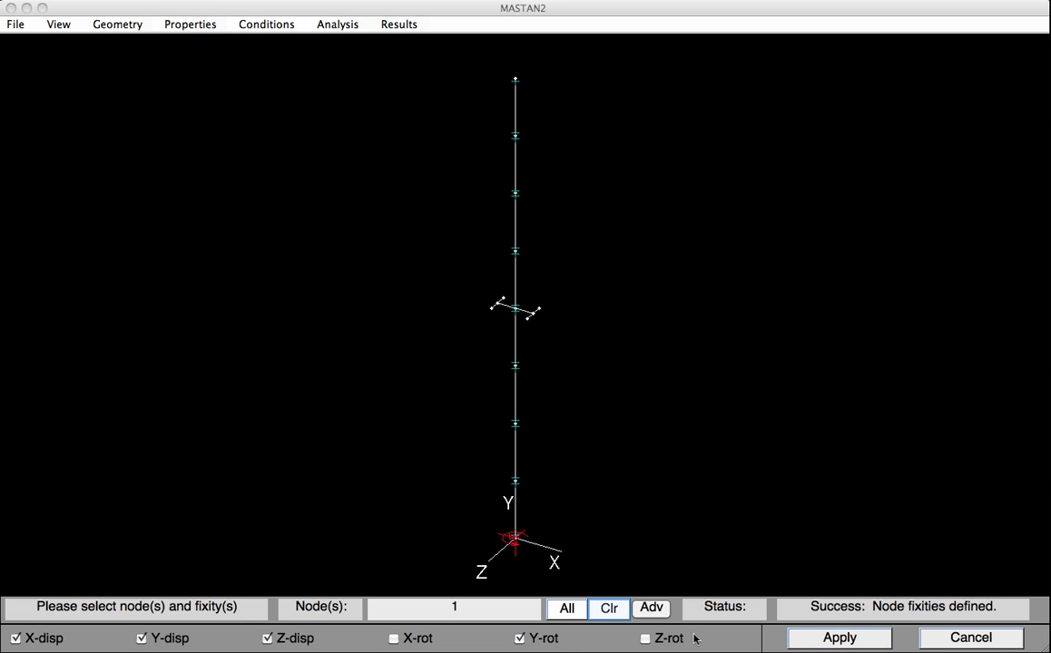
Step: Restrain top node 2 in X and Z translation and Y rotation, leaving Y-displacement free
click(608, 608)
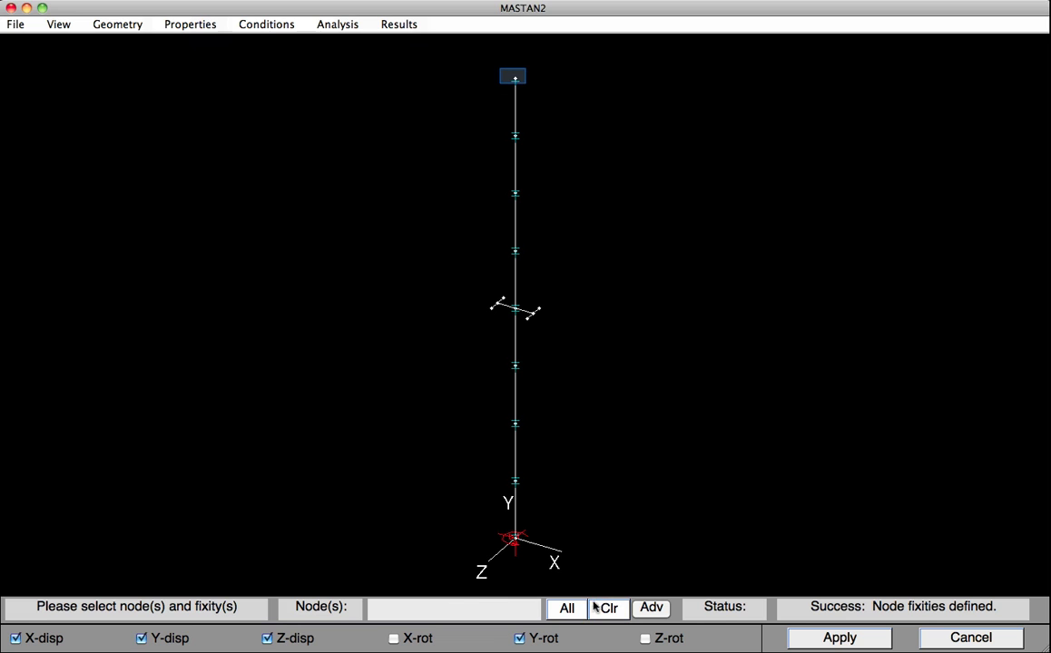
click(516, 80)
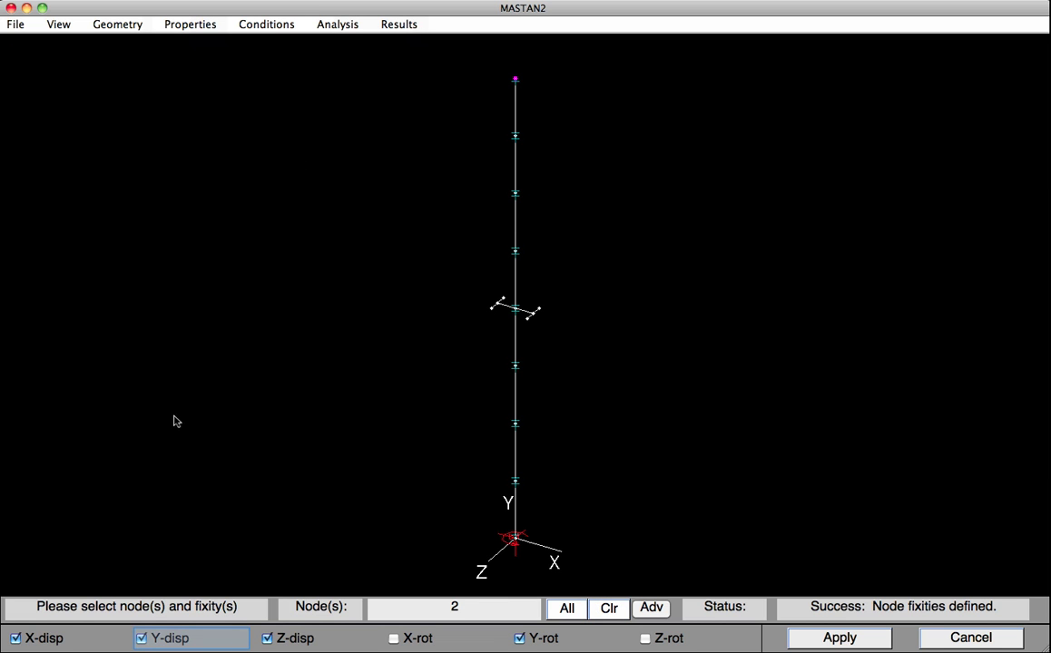
click(143, 638)
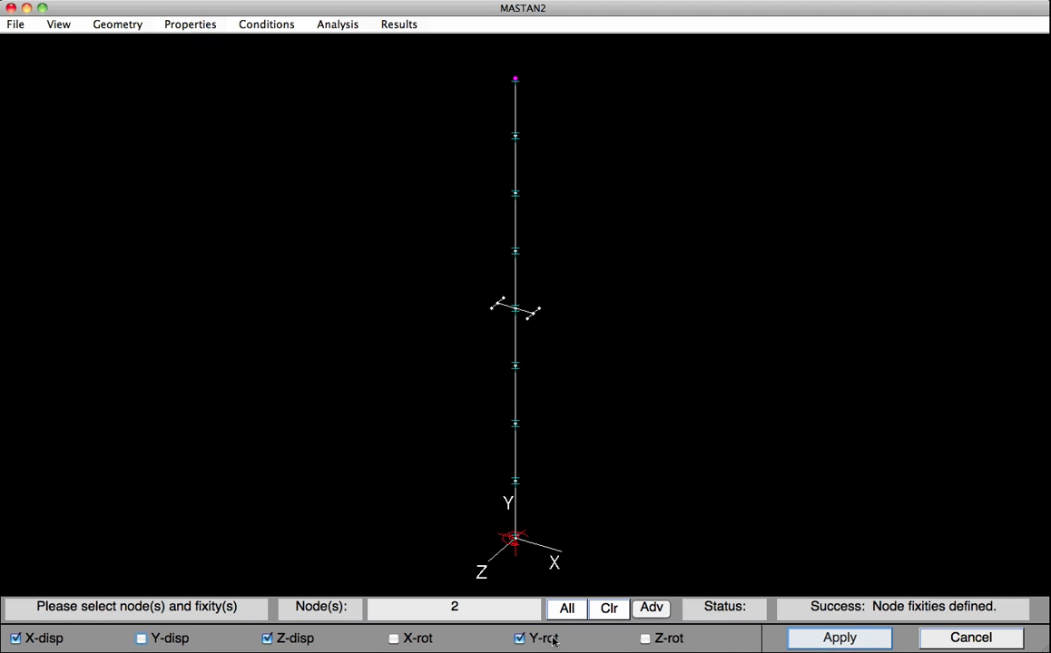
click(804, 638)
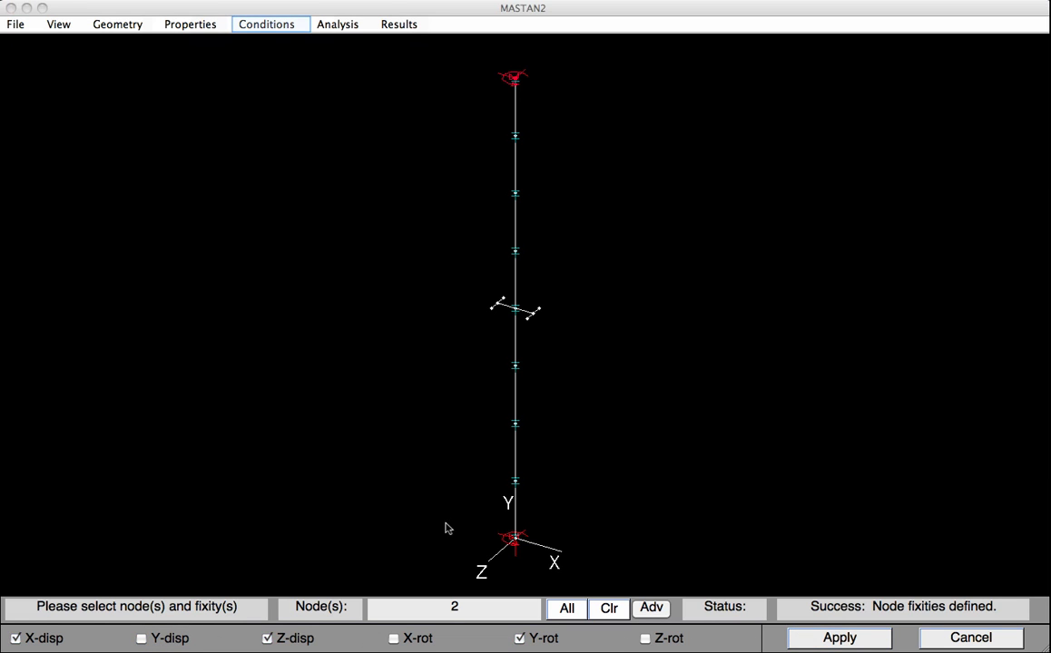
click(267, 25)
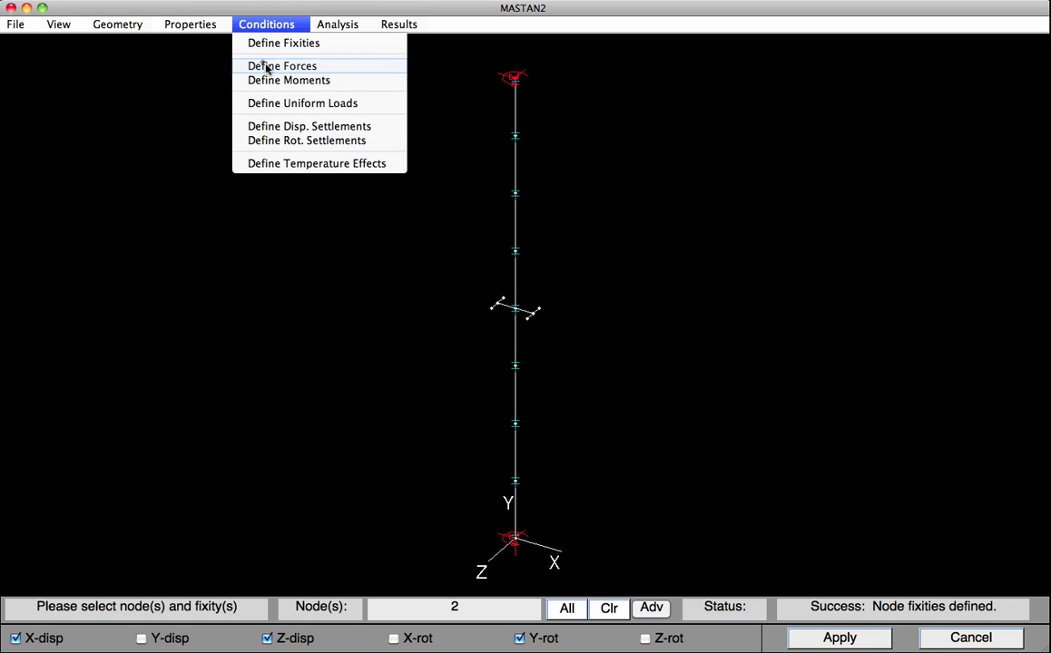
Step: Apply a nodal force PY = -246.0 at top node 2
click(271, 66)
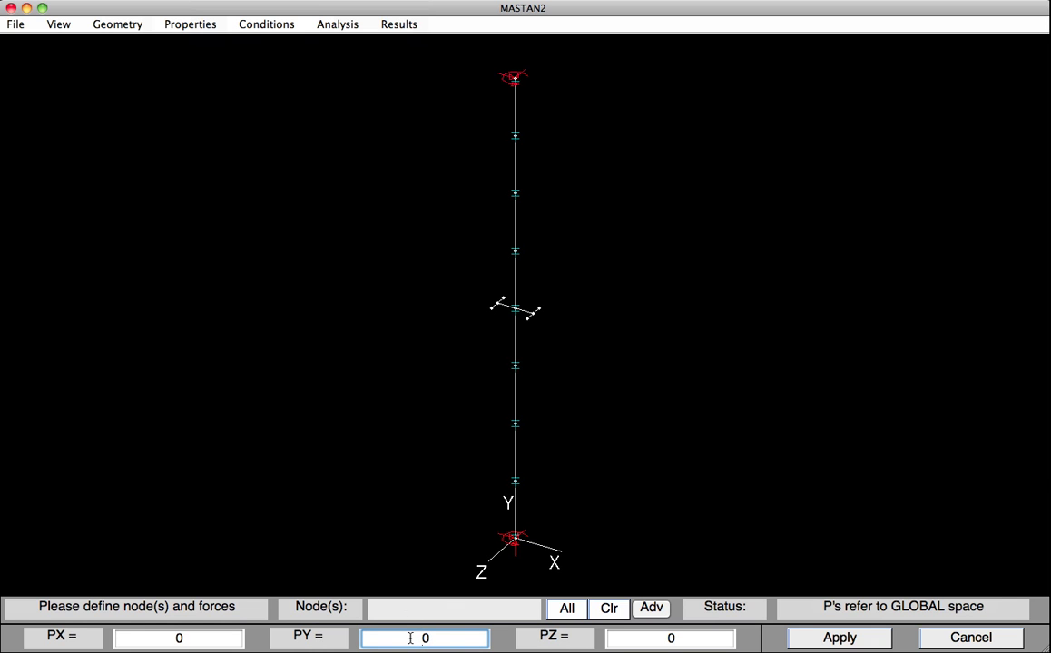
text(-246.)
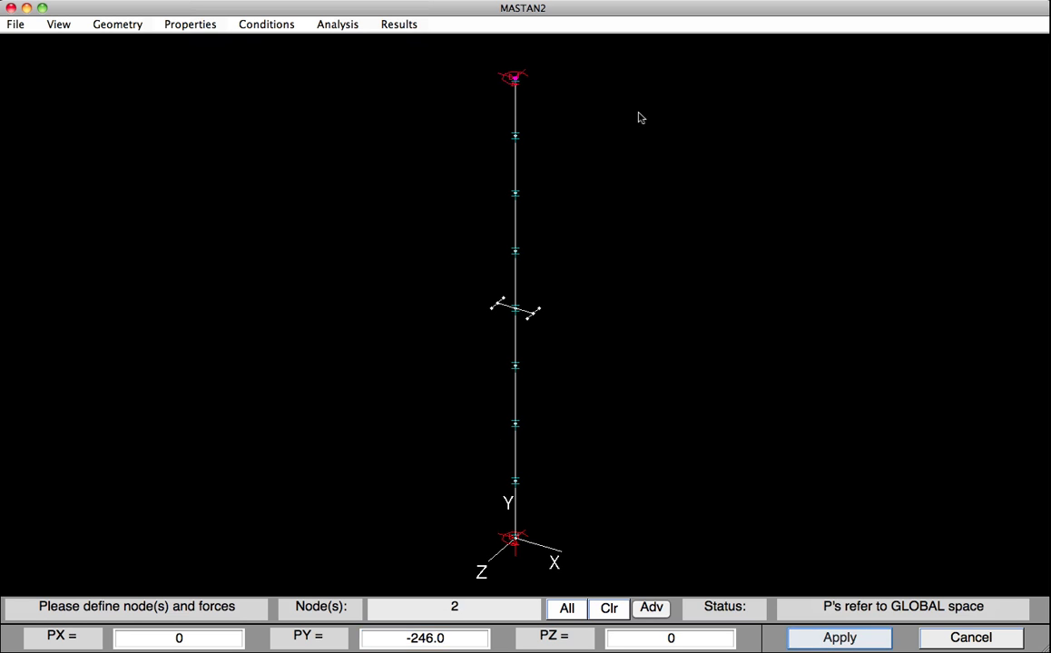
click(798, 636)
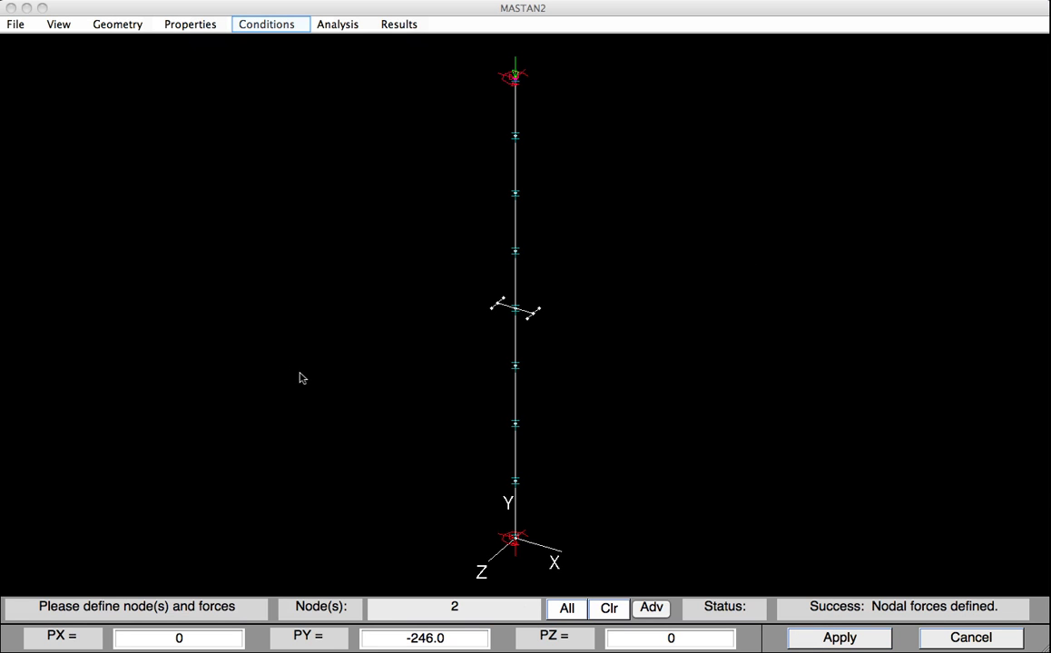
Step: Apply a nodal moment MX = 230 at base node 1
click(258, 23)
click(257, 81)
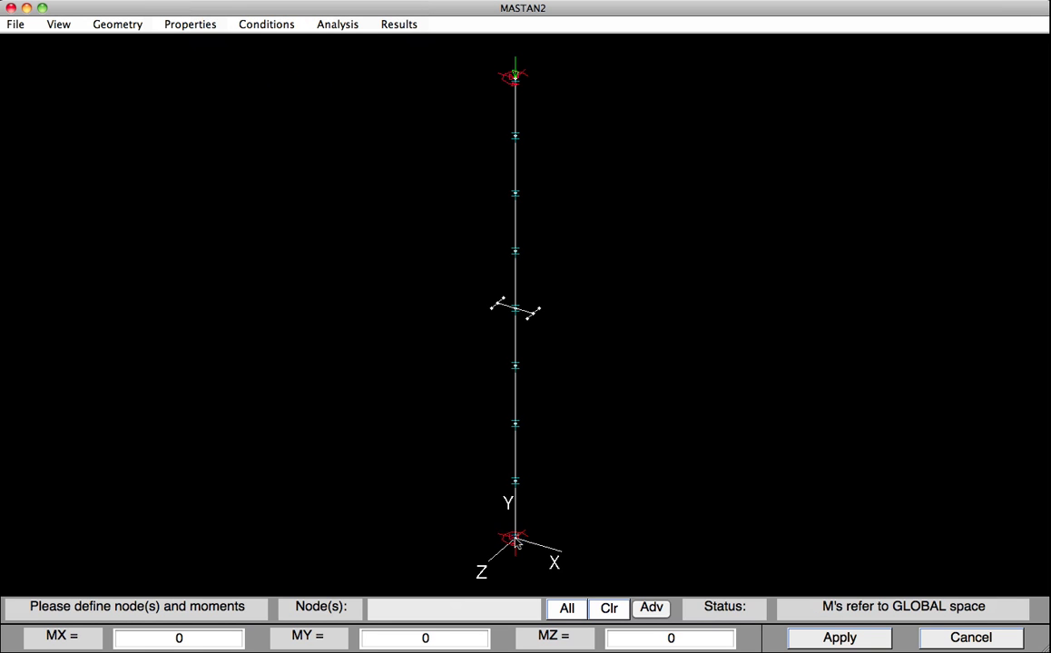
click(512, 537)
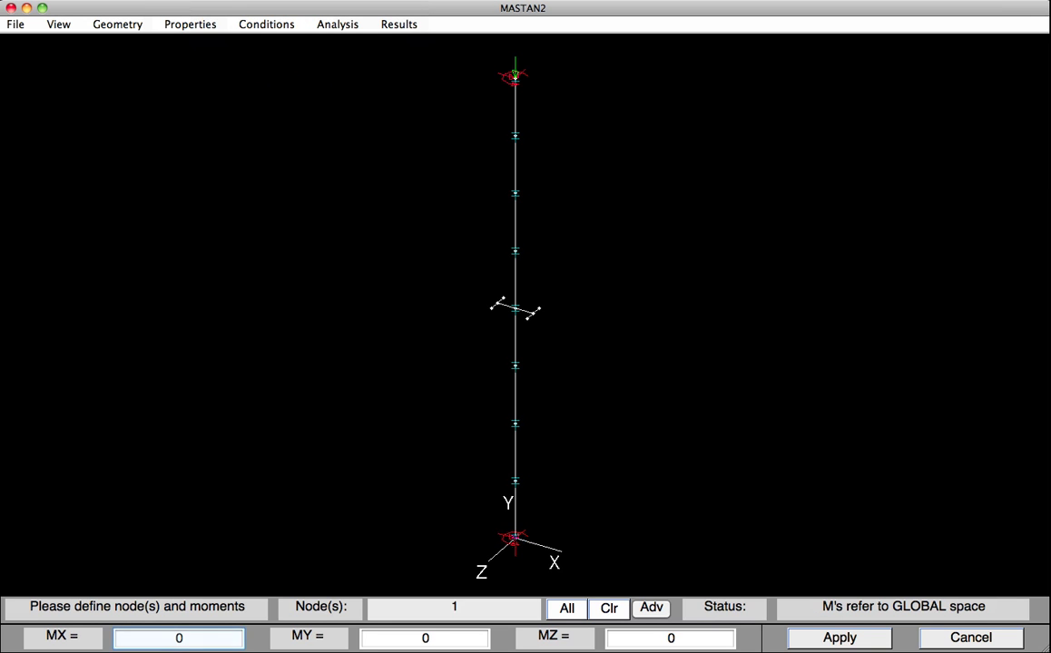
click(157, 637)
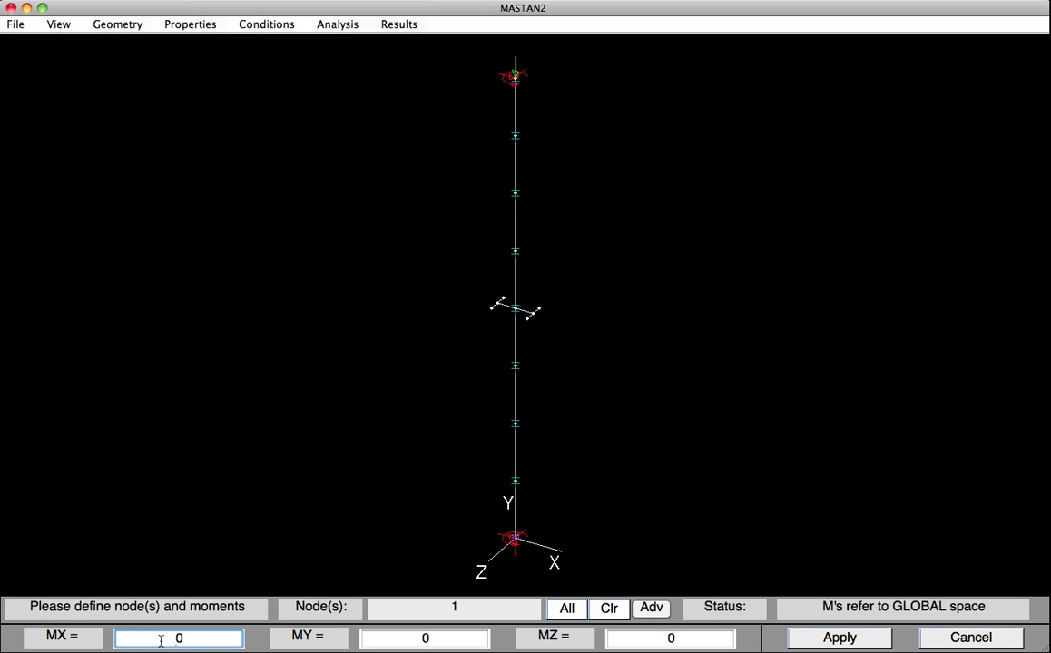
text(23)
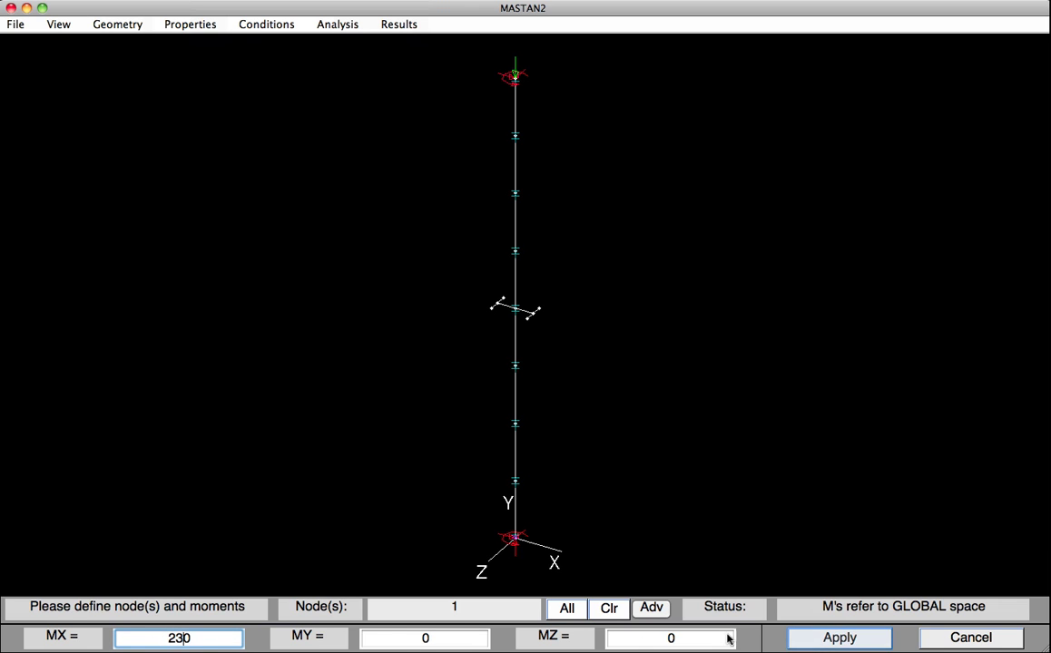
click(799, 635)
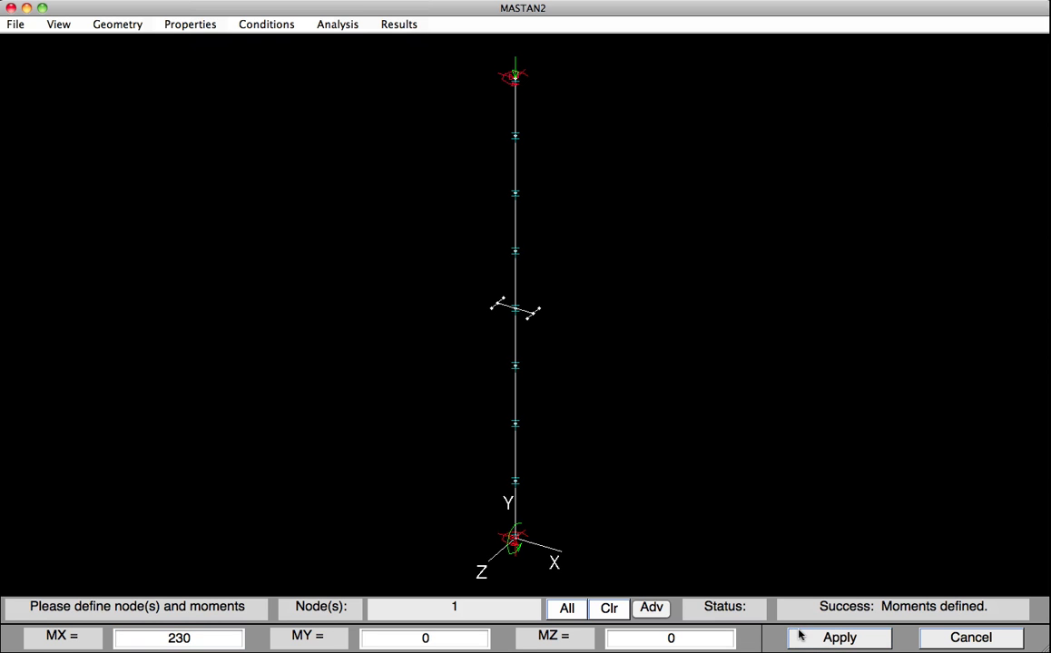
Step: Apply a nodal moment MX = -230 at top node 2
click(603, 610)
click(514, 77)
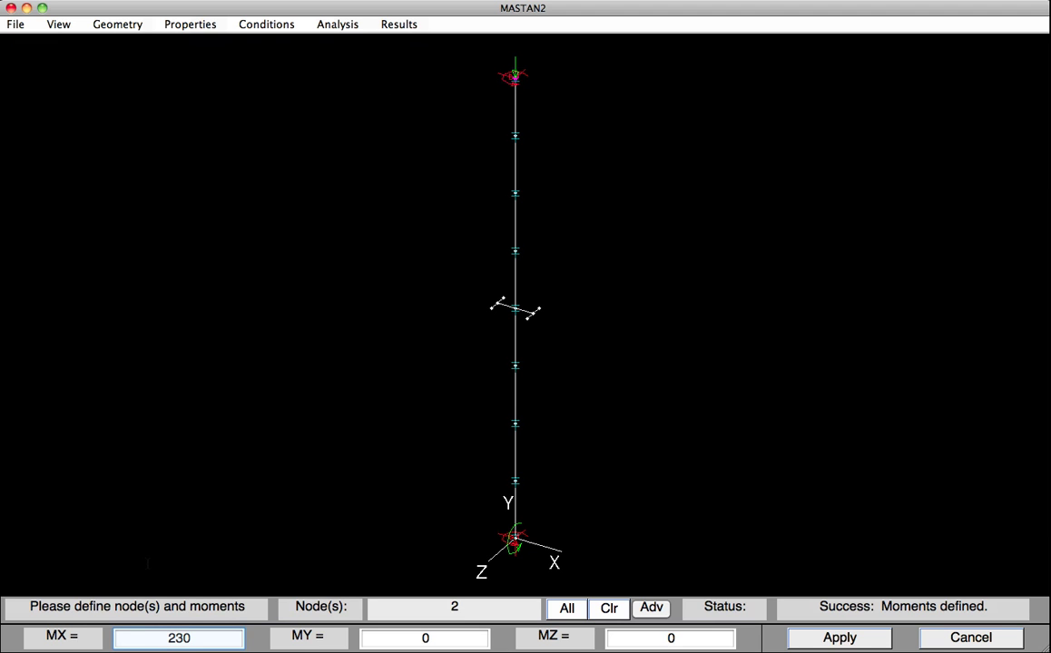
click(146, 637)
text(-)
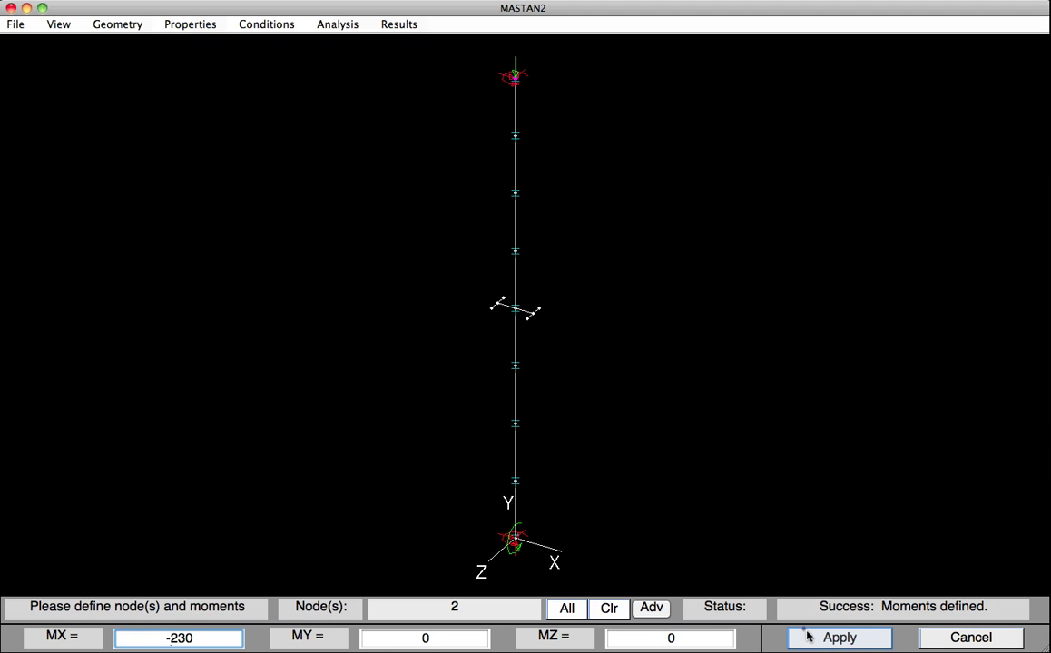
click(808, 637)
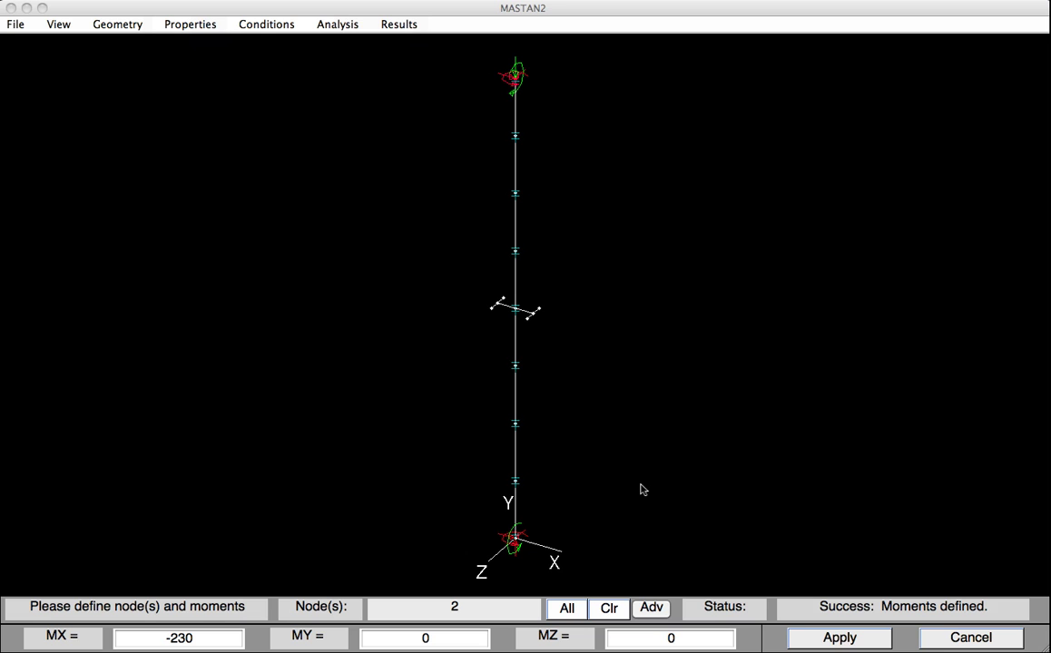
Step: Run a Predictor-Corrector space-frame second-order elastic analysis through 10 increments to load ratio 1.000
click(328, 27)
click(329, 59)
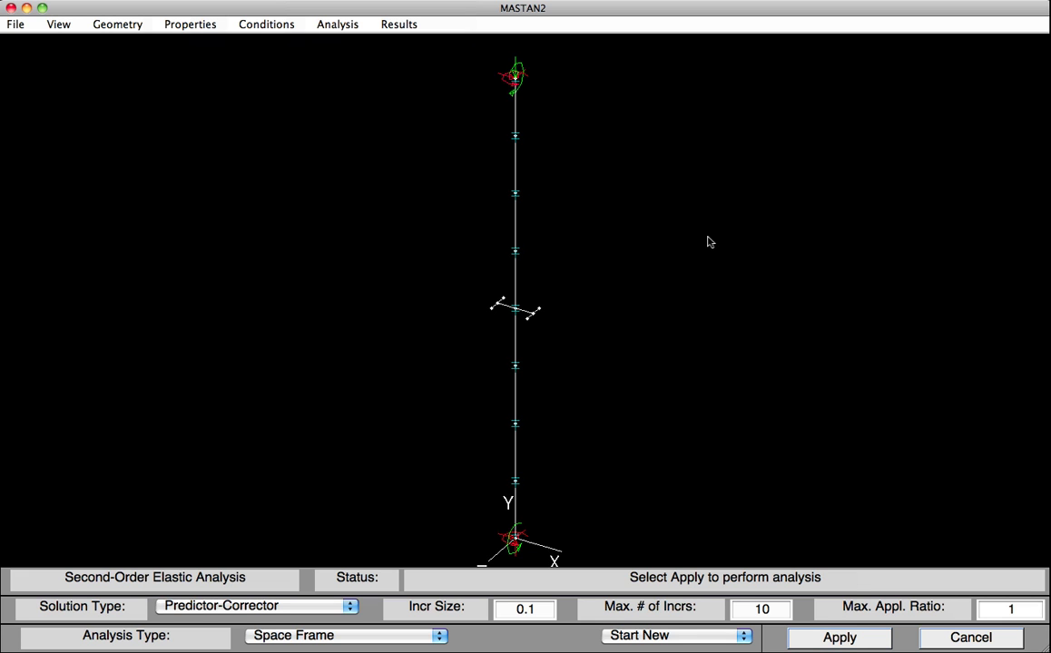
click(802, 640)
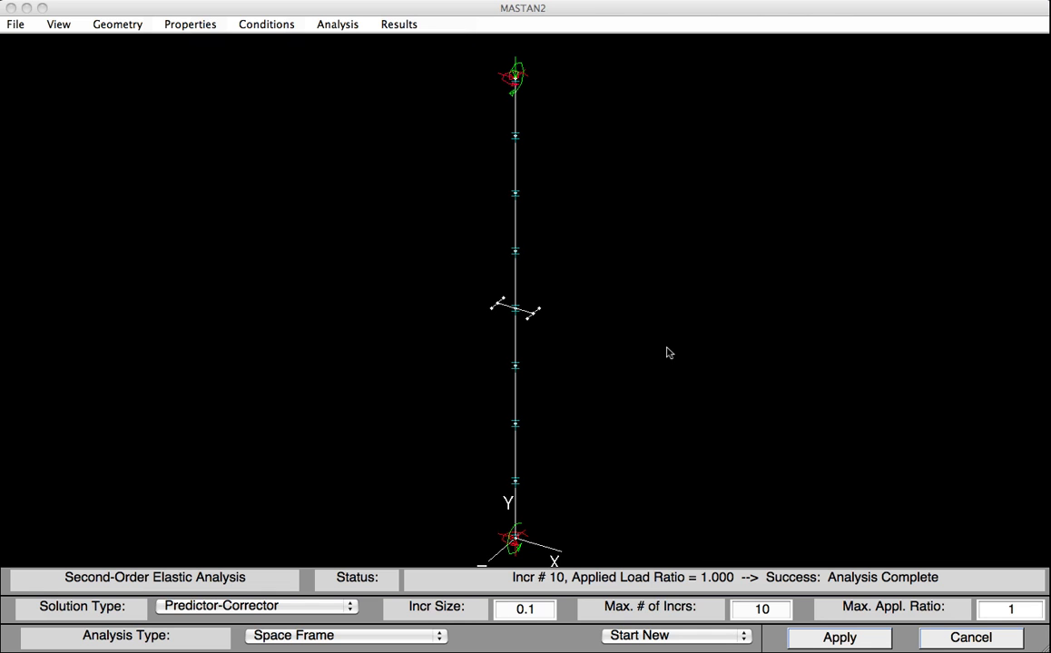
Step: Draw the axial force diagram, showing a uniform -246.0 along the column at increment 10
click(393, 24)
mouse_move(413, 43)
click(544, 89)
click(816, 639)
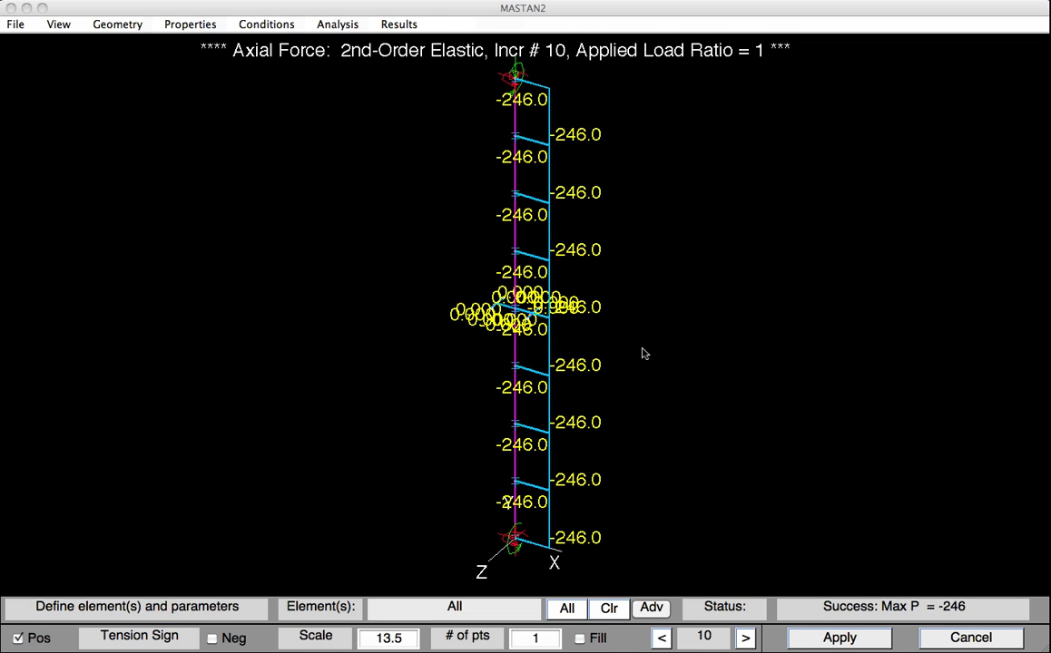
click(407, 27)
Step: Draw the Moment Y diagram, 230.0 at the ends to 495.1 at mid-height, then close its panel
mouse_move(413, 43)
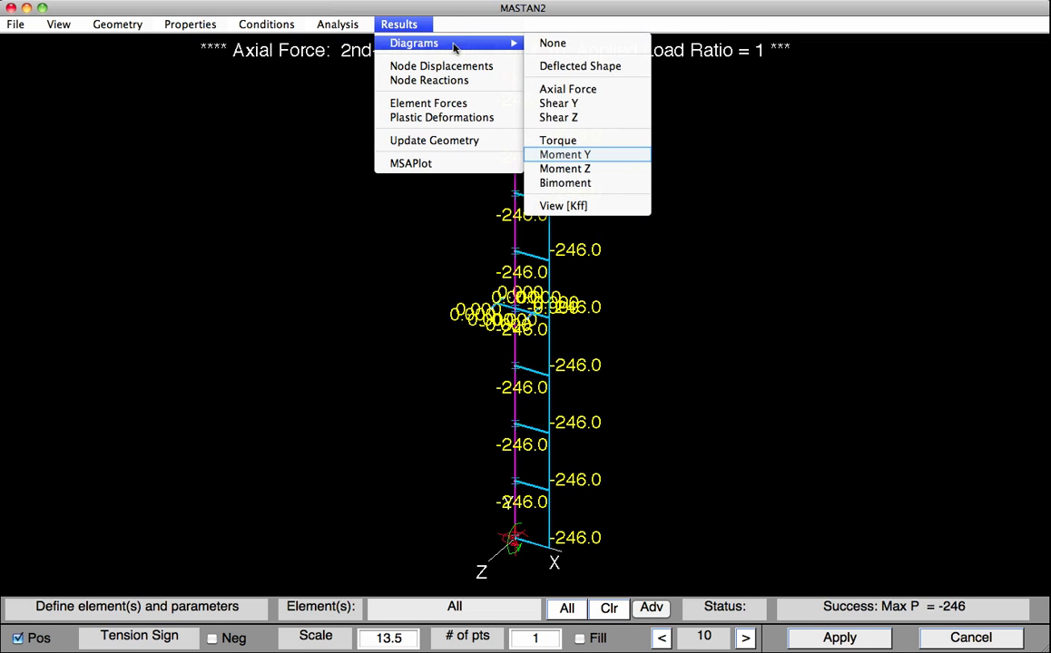
click(549, 155)
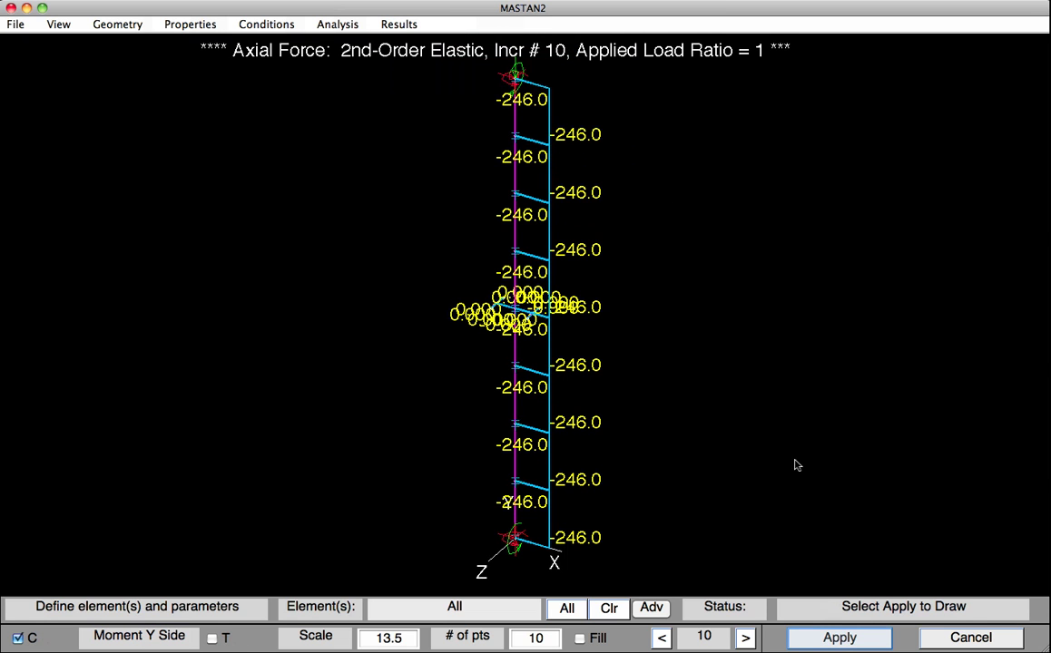
click(805, 638)
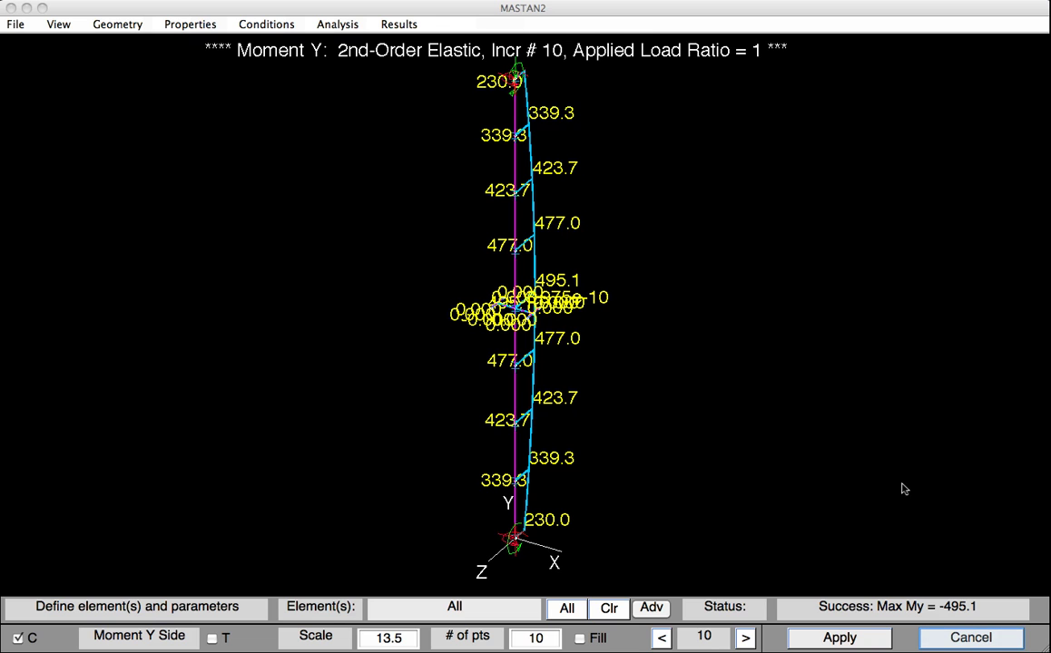
click(930, 642)
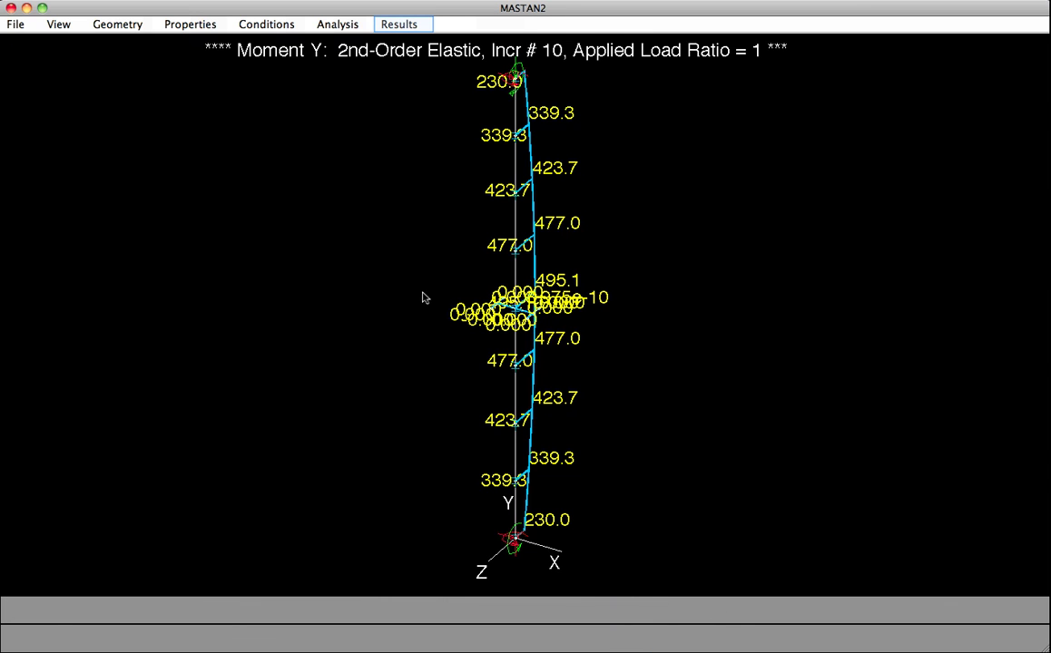
Step: Set the result diagram to None to clear the Moment Y diagram
click(390, 28)
mouse_move(394, 42)
click(541, 48)
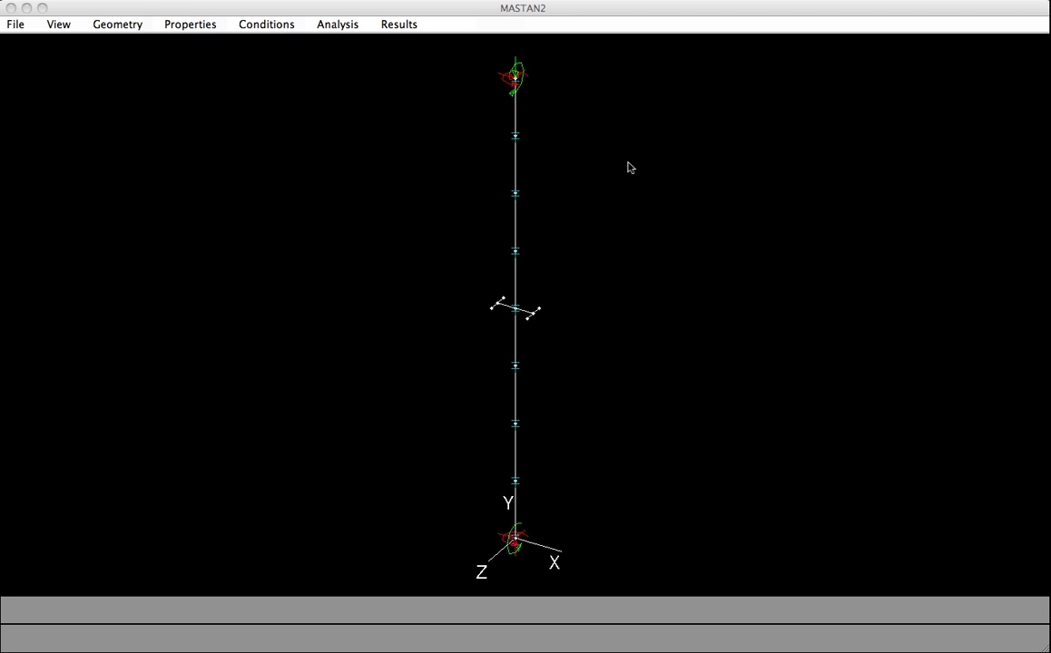
Step: Reset the moments at all nodes to zero
key(alt+c)
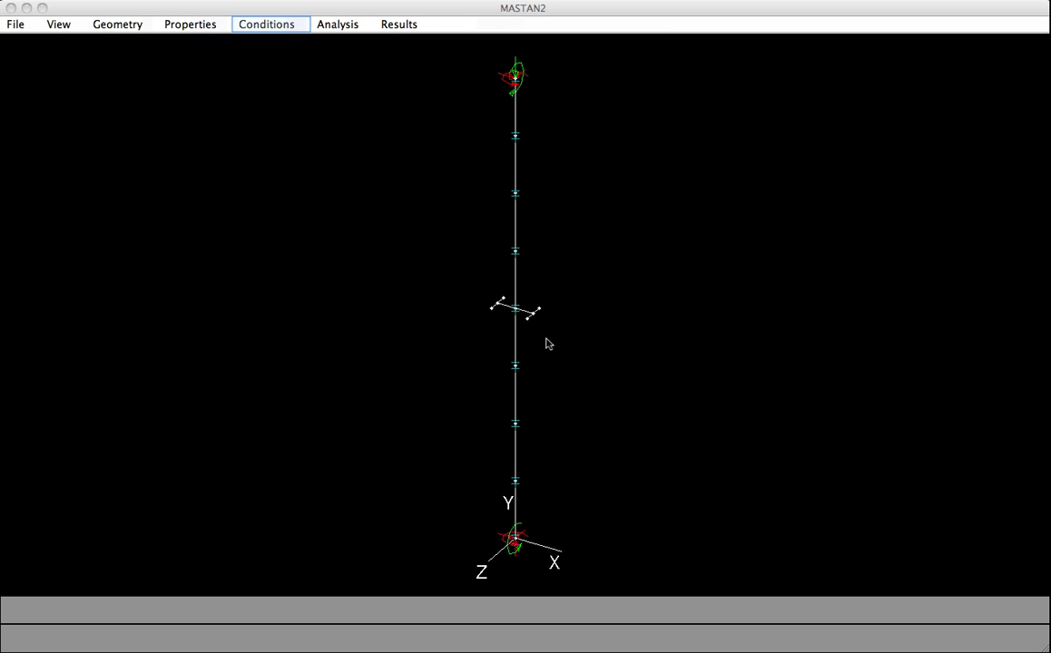
click(258, 27)
click(263, 80)
click(554, 607)
click(797, 637)
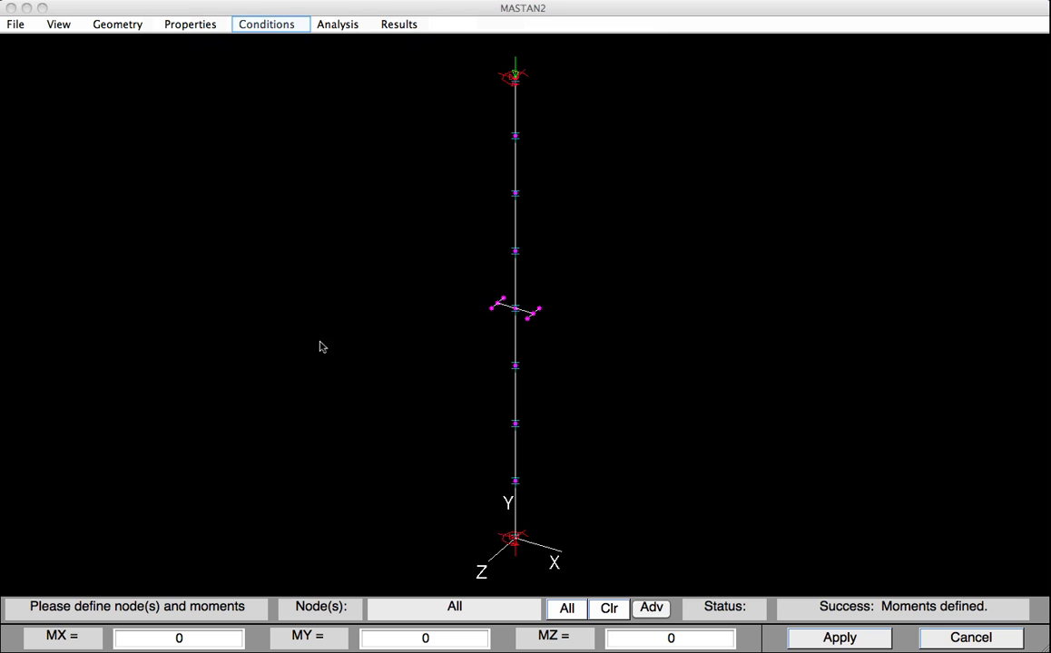
Step: Clear the vertical force at top node 2 by applying zero forces
click(270, 26)
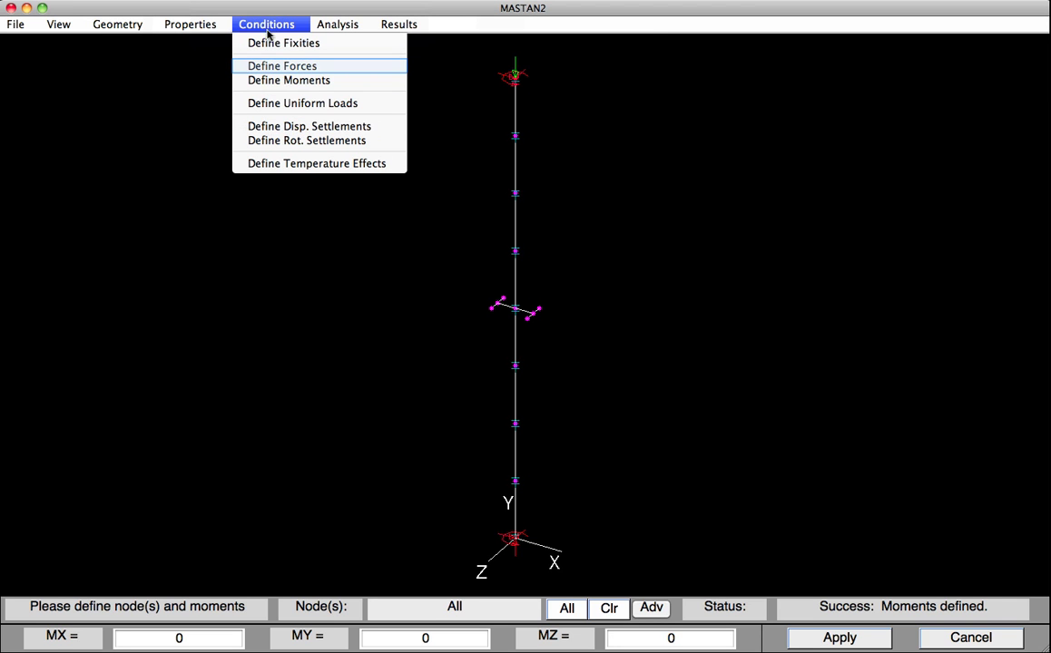
click(267, 65)
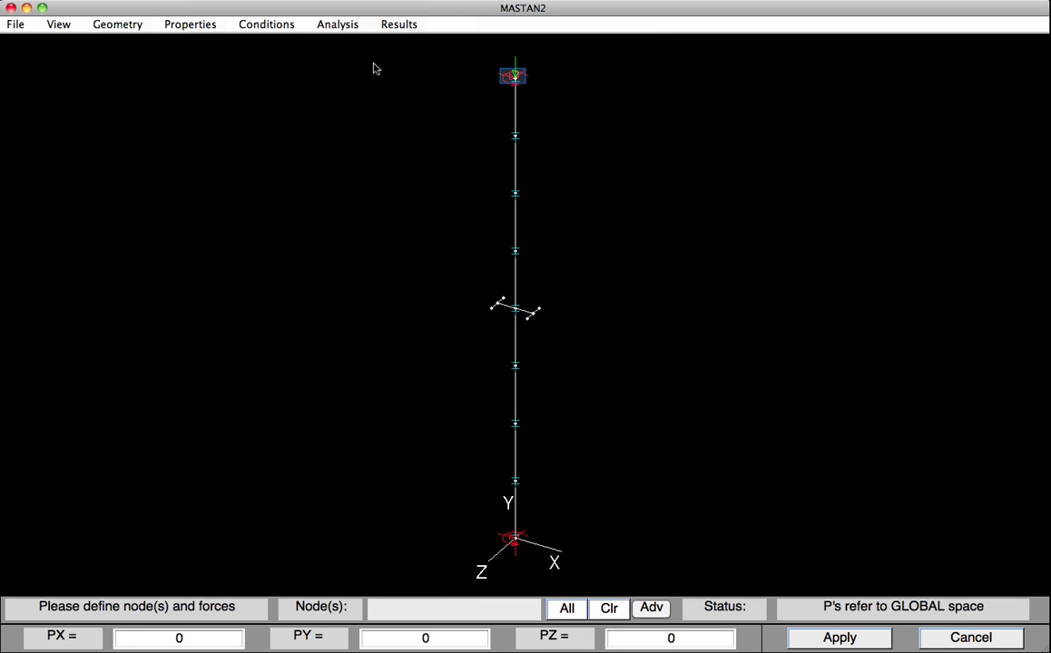
click(513, 76)
click(801, 640)
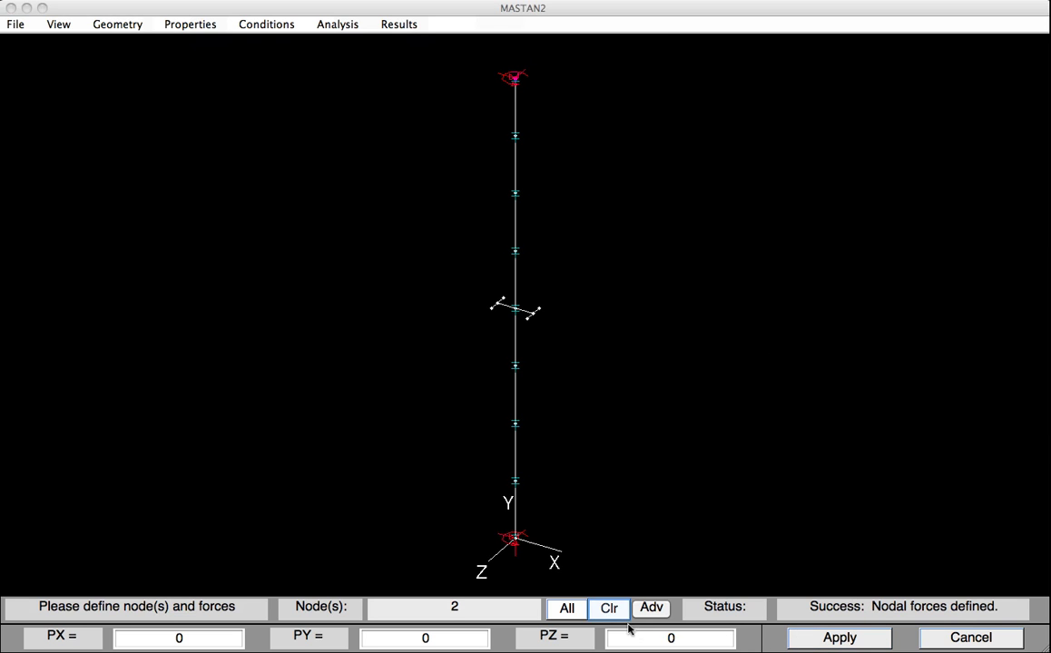
Step: Apply a nodal force PZ = 10 at mid-height node 6
click(594, 611)
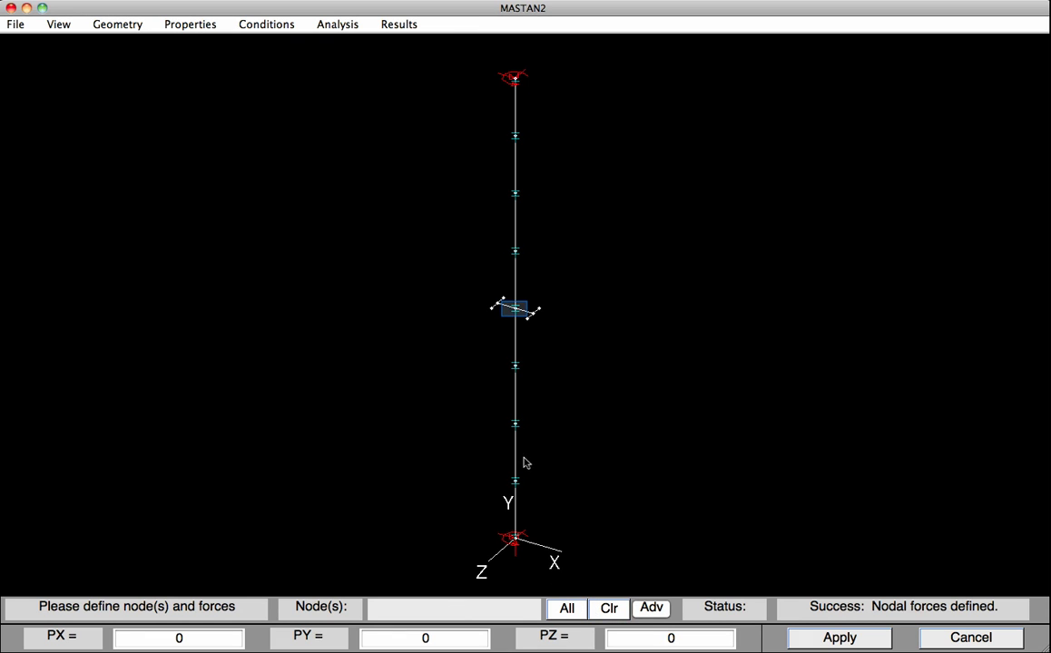
click(517, 310)
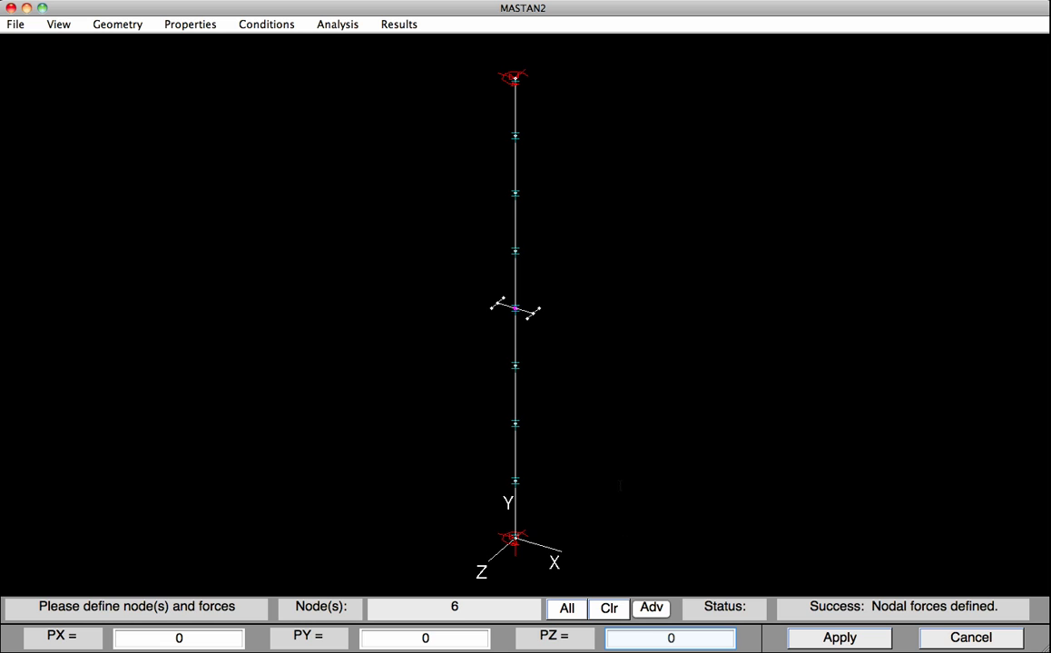
click(629, 637)
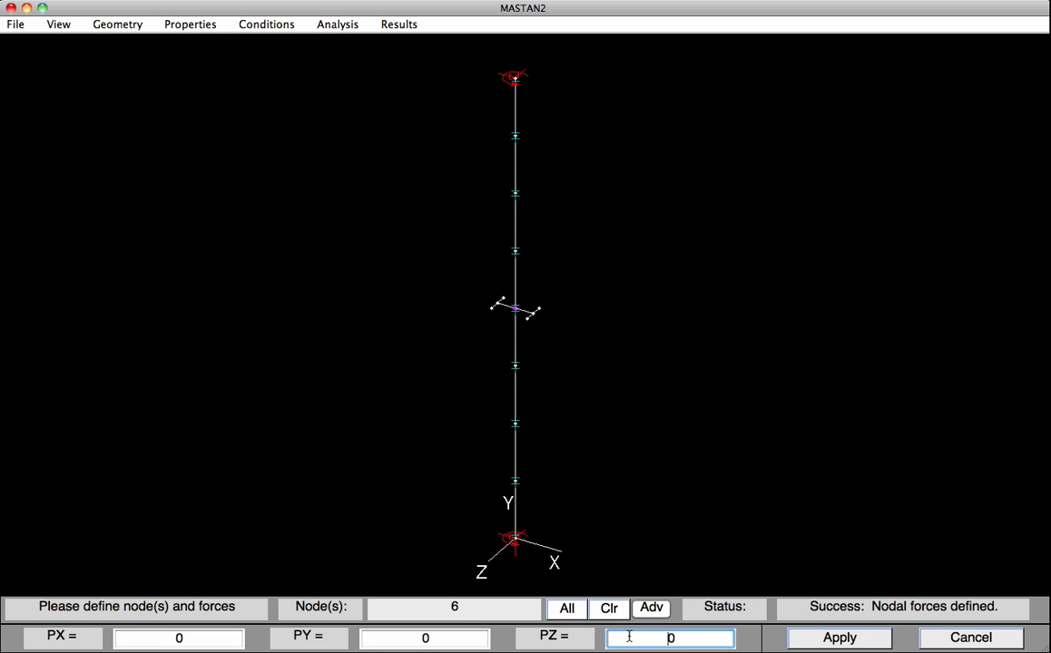
text(1)
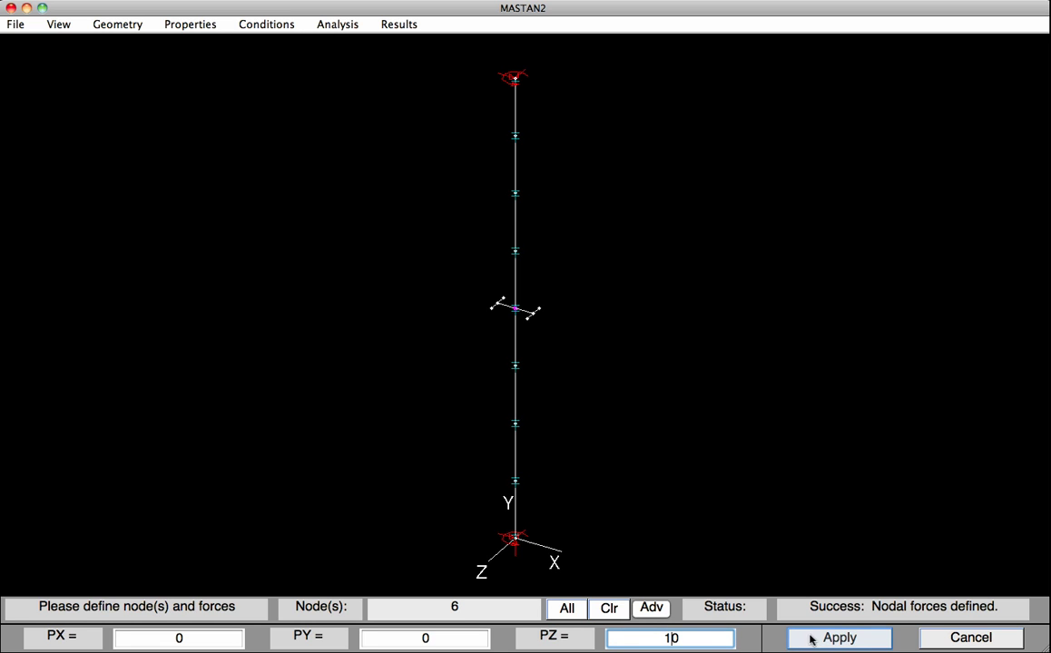
click(812, 639)
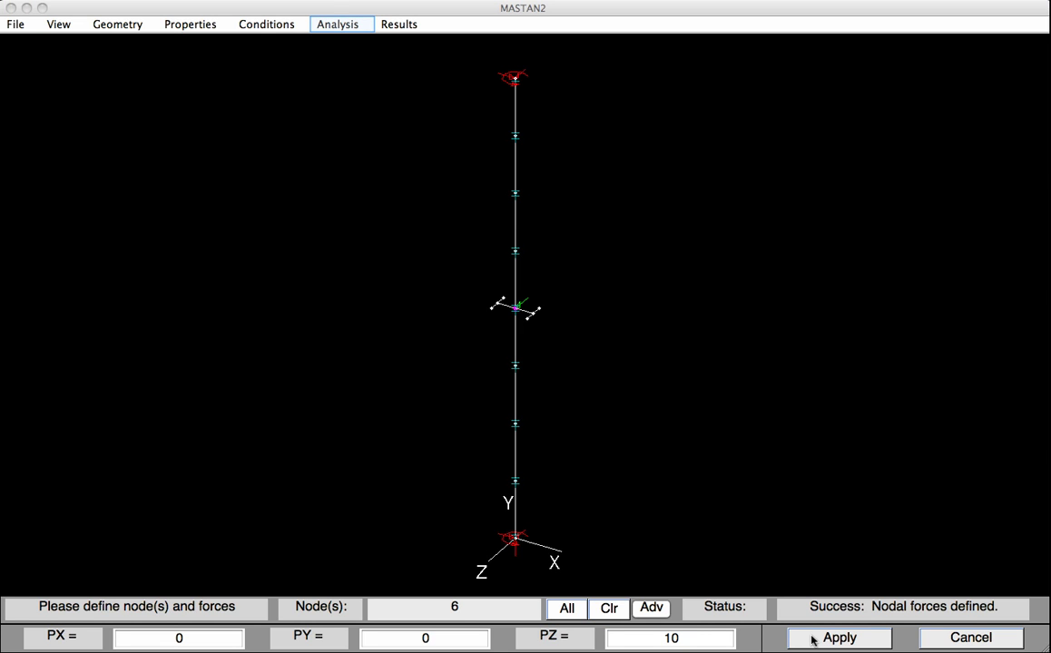
Step: Run a first-order elastic analysis of the column
click(343, 25)
click(340, 42)
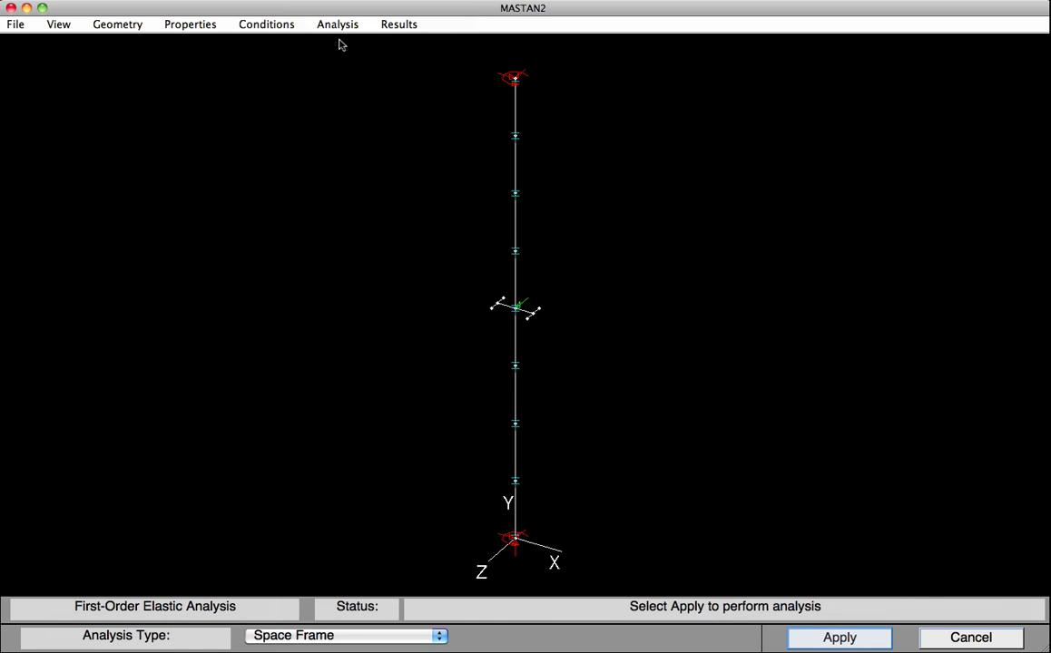
click(799, 640)
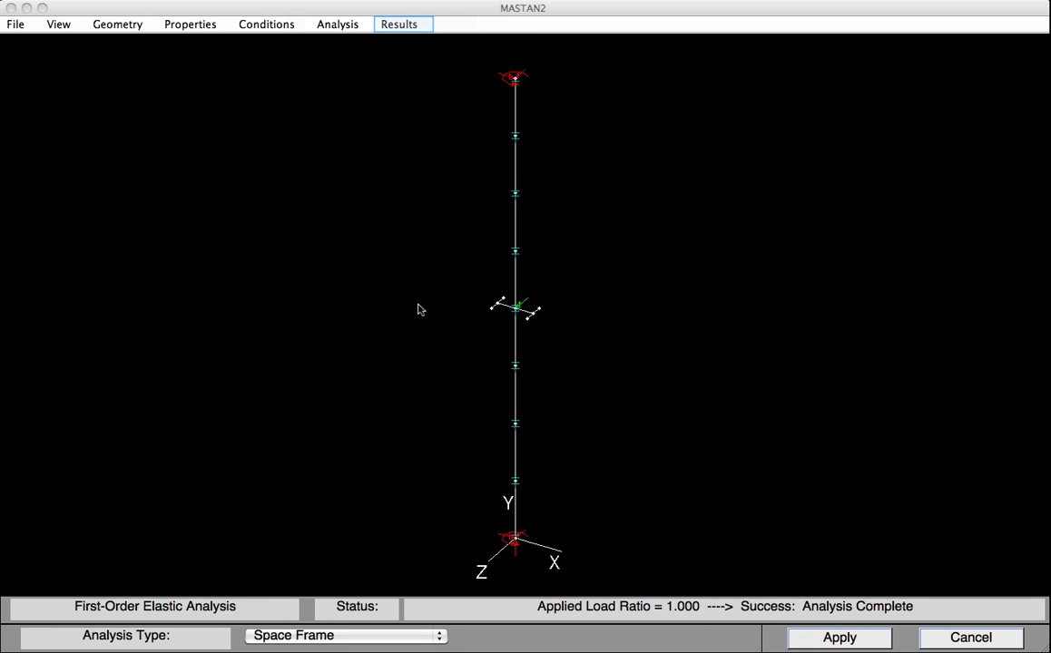
Step: Display the deflected shape at increment 1, bowing toward mid-height
click(392, 26)
mouse_move(483, 40)
click(537, 66)
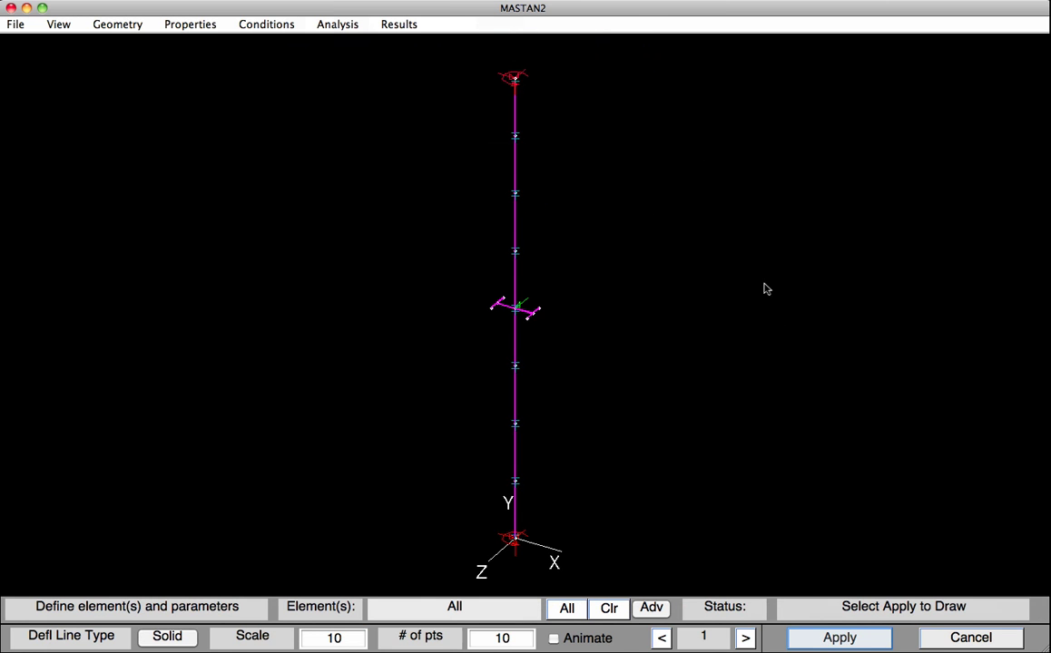
click(804, 638)
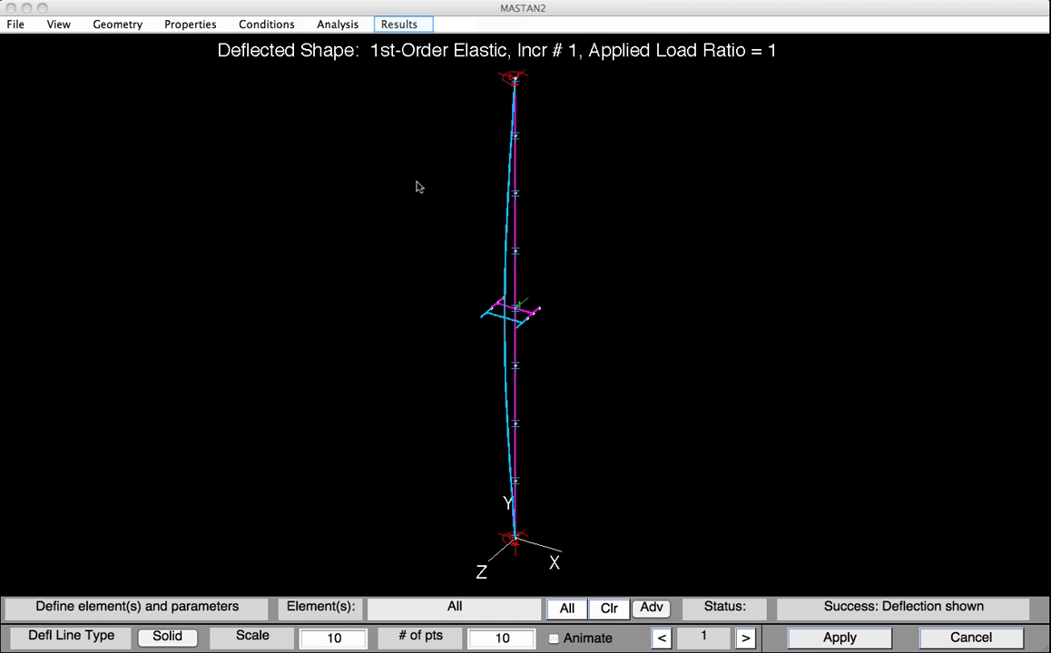
Step: Update geometry from deflections, scaling node 6's z offset to 15*12/1000 (L/1000)
click(397, 26)
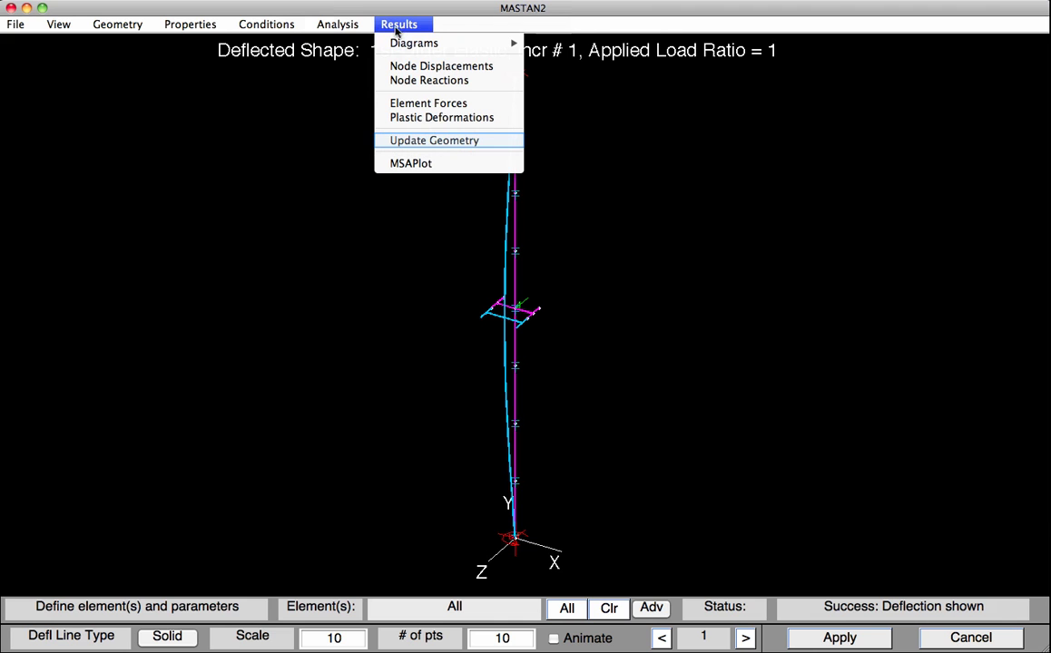
click(396, 139)
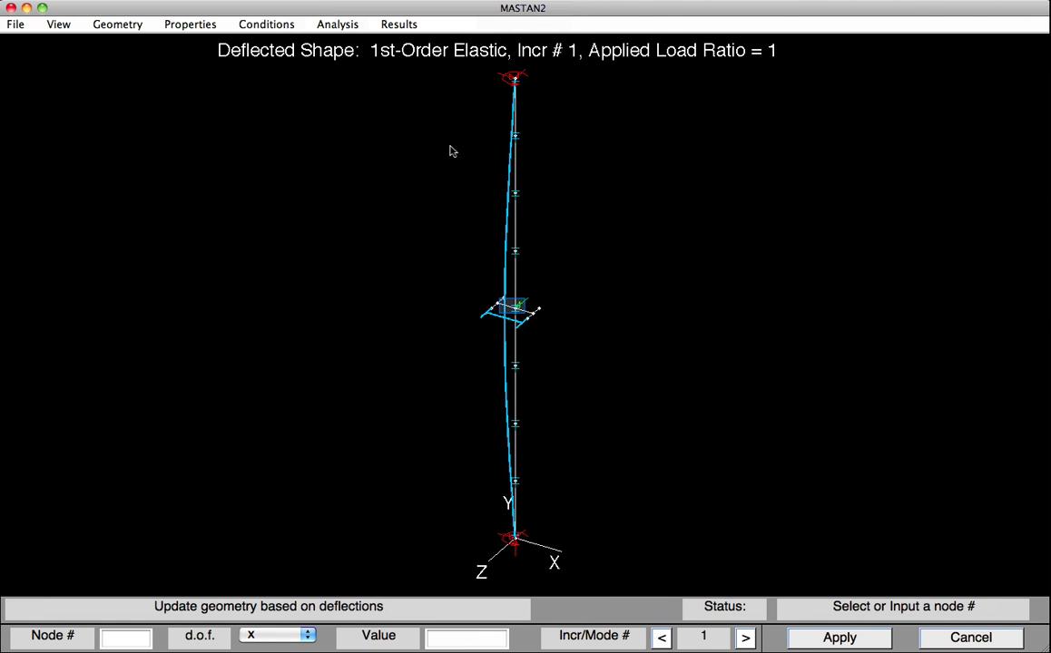
click(516, 311)
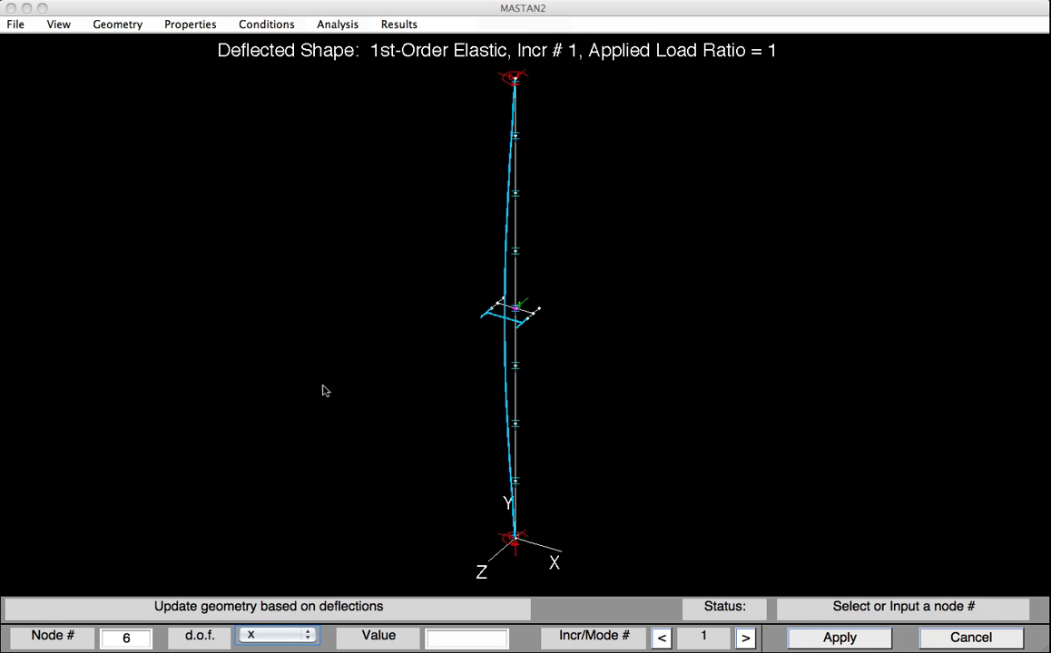
click(255, 634)
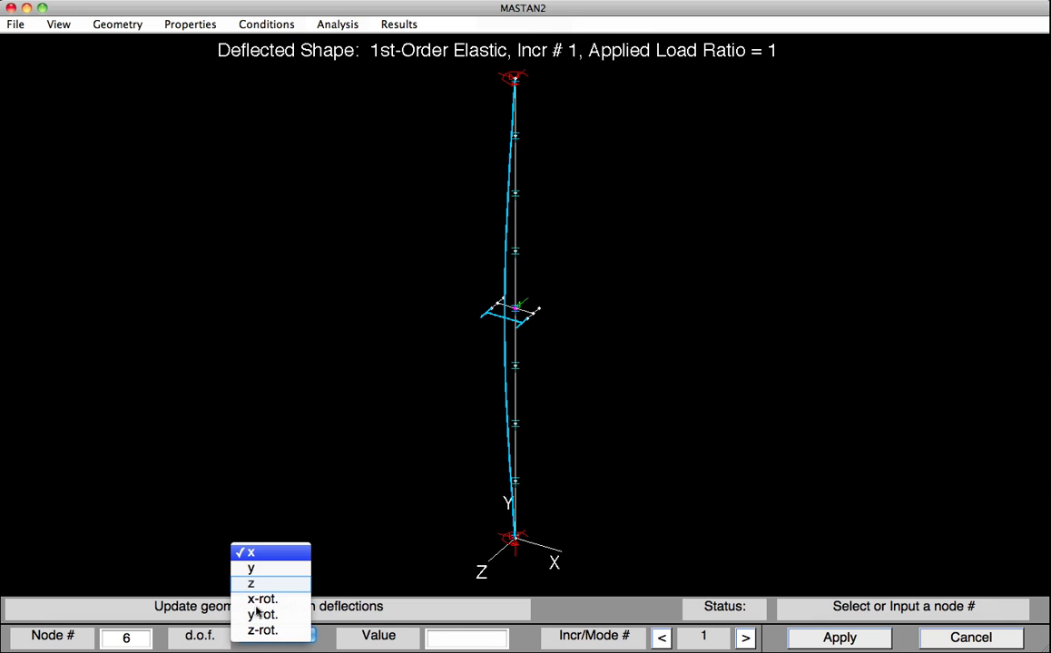
click(256, 585)
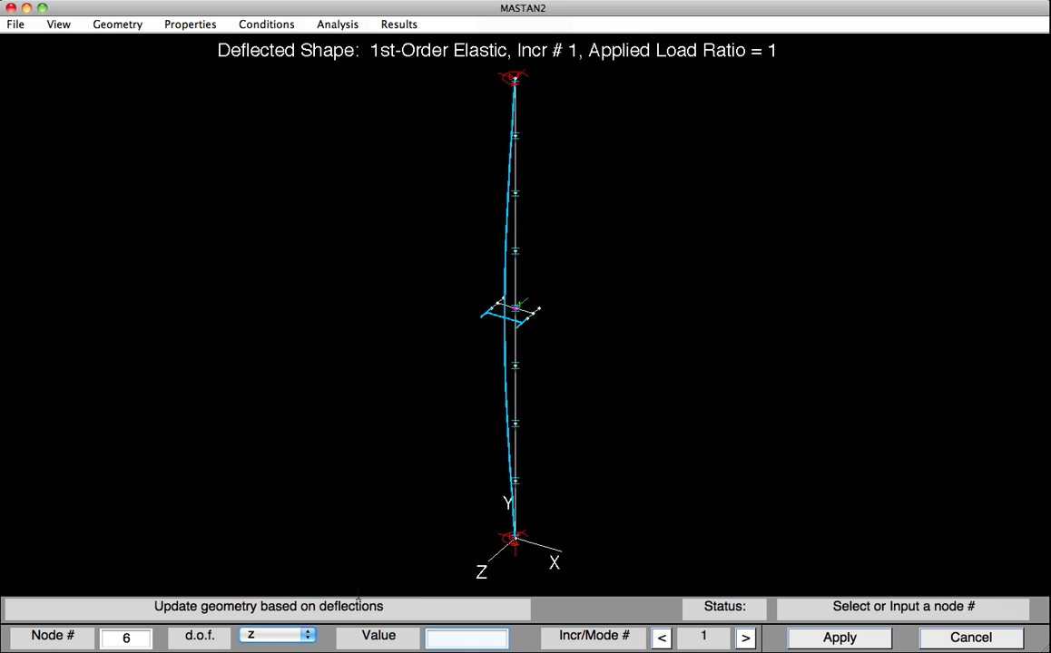
click(458, 640)
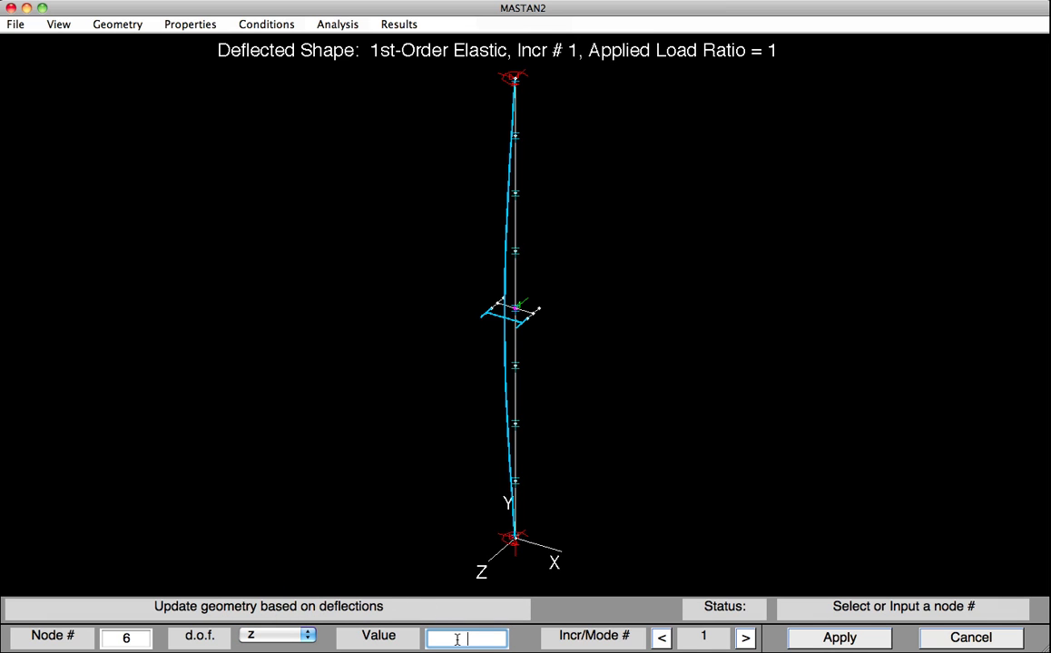
text(15*12/1000)
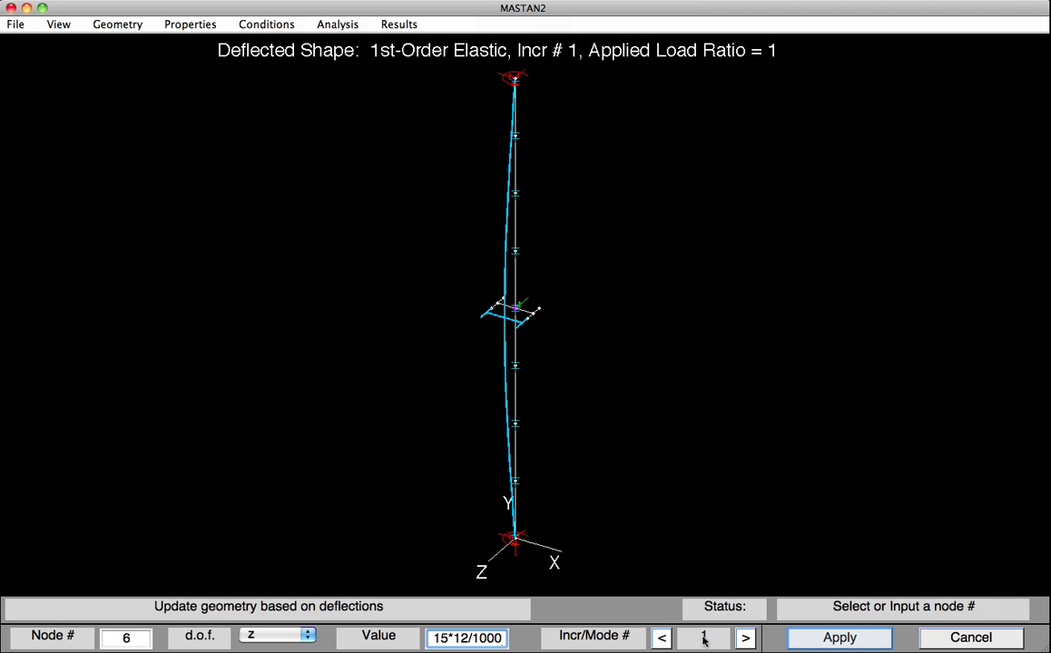
click(824, 639)
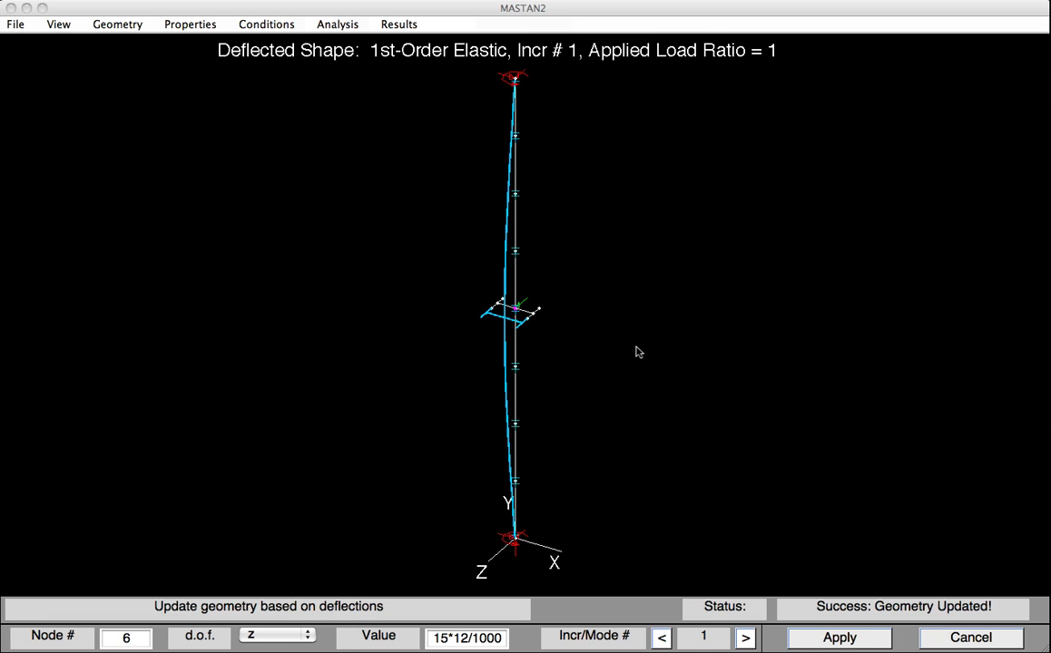
click(140, 25)
Step: Check node 6's data (y = 90, z = 0.18, Z load 10) in Node Information, then close it
mouse_move(137, 225)
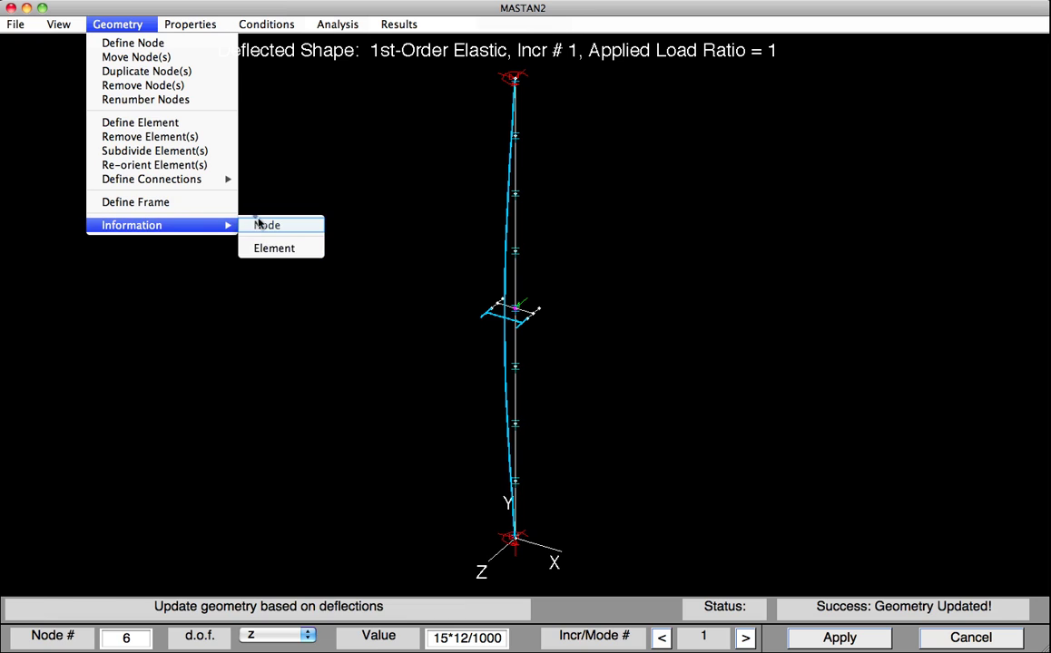
click(259, 225)
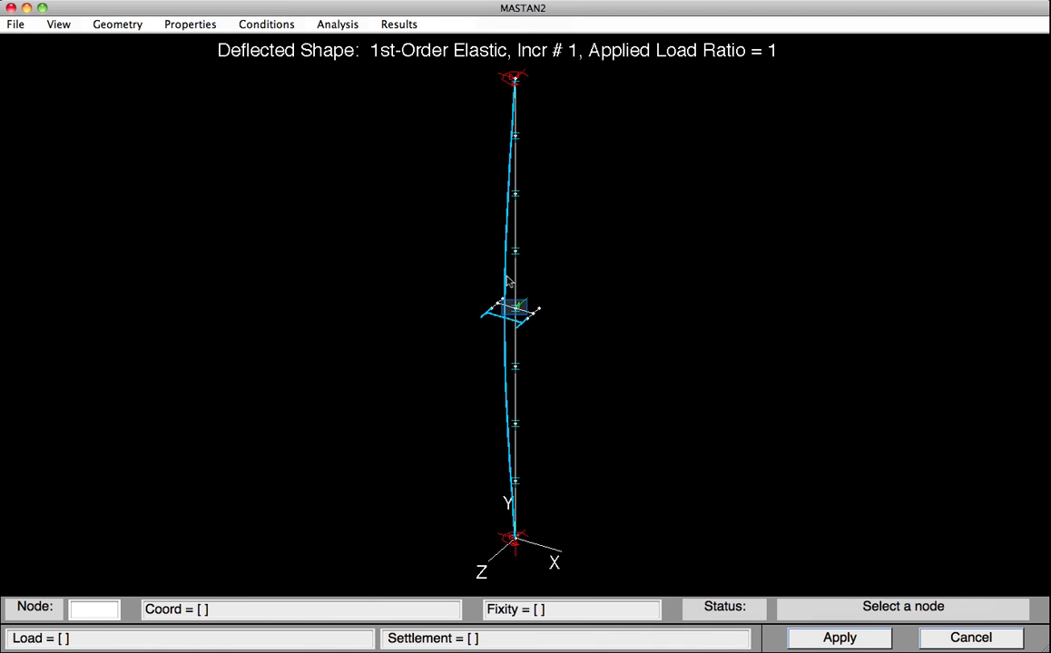
click(515, 309)
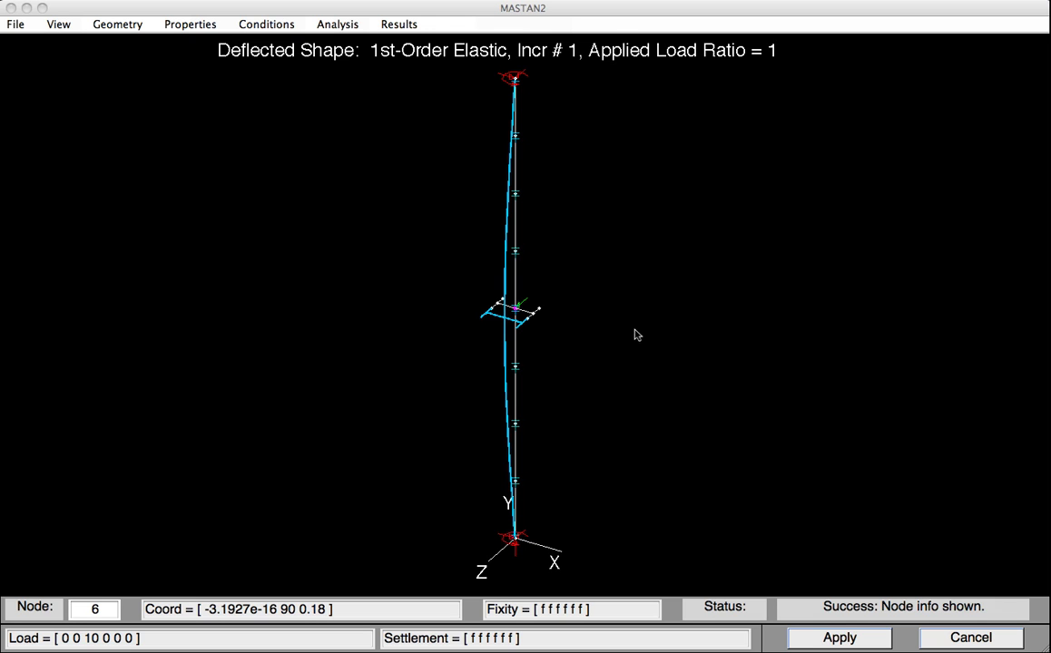
key(Tab)
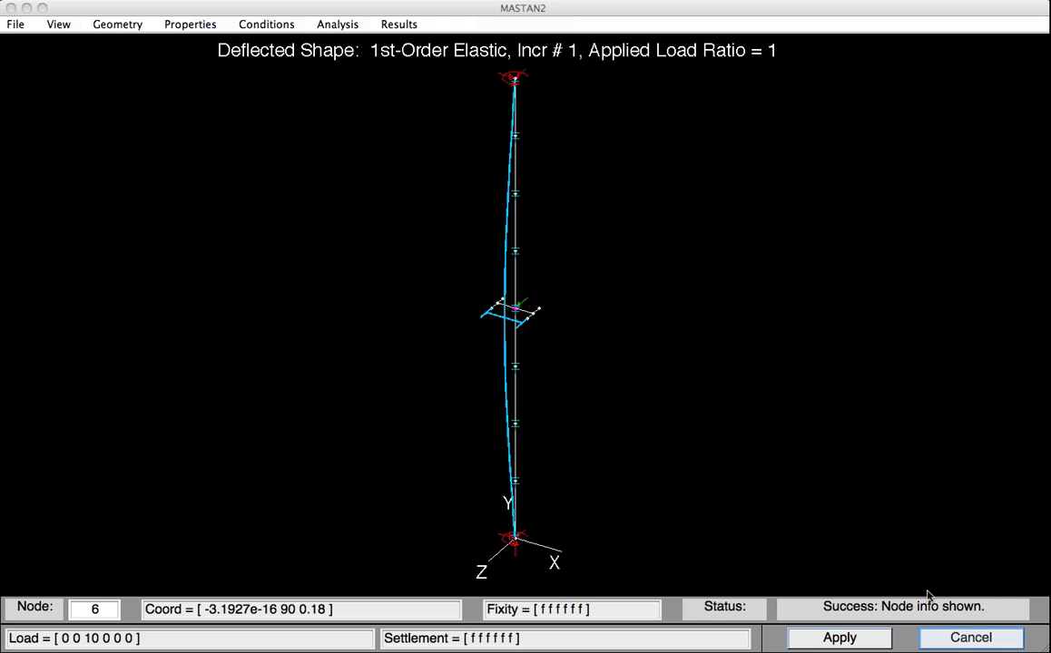
click(933, 631)
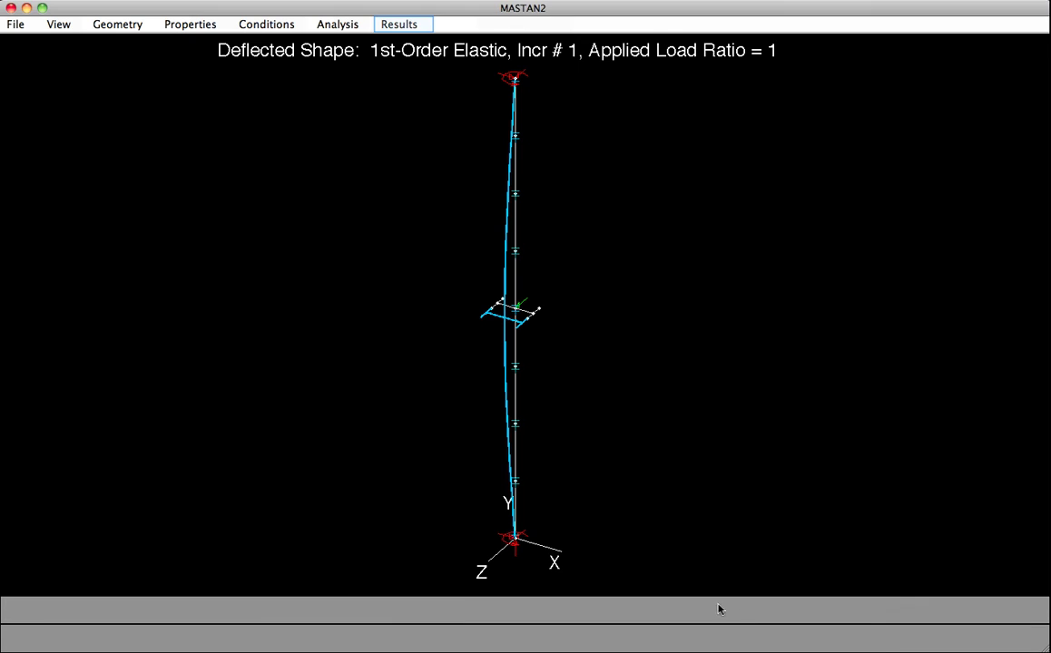
Step: Remove the deflected shape diagram from the view
click(398, 24)
mouse_move(454, 46)
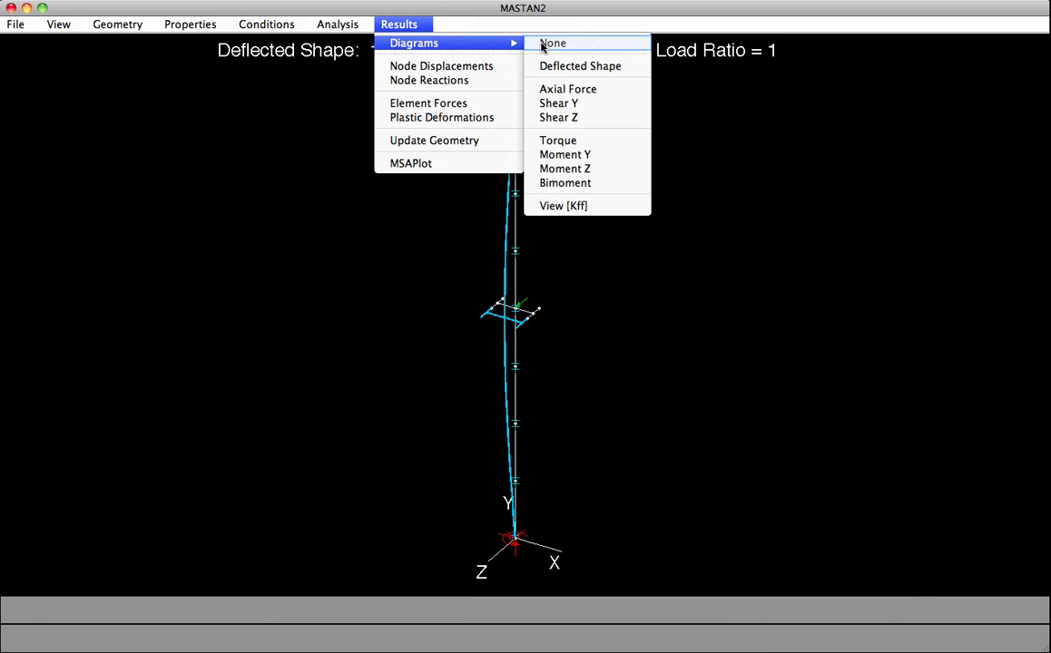
click(544, 44)
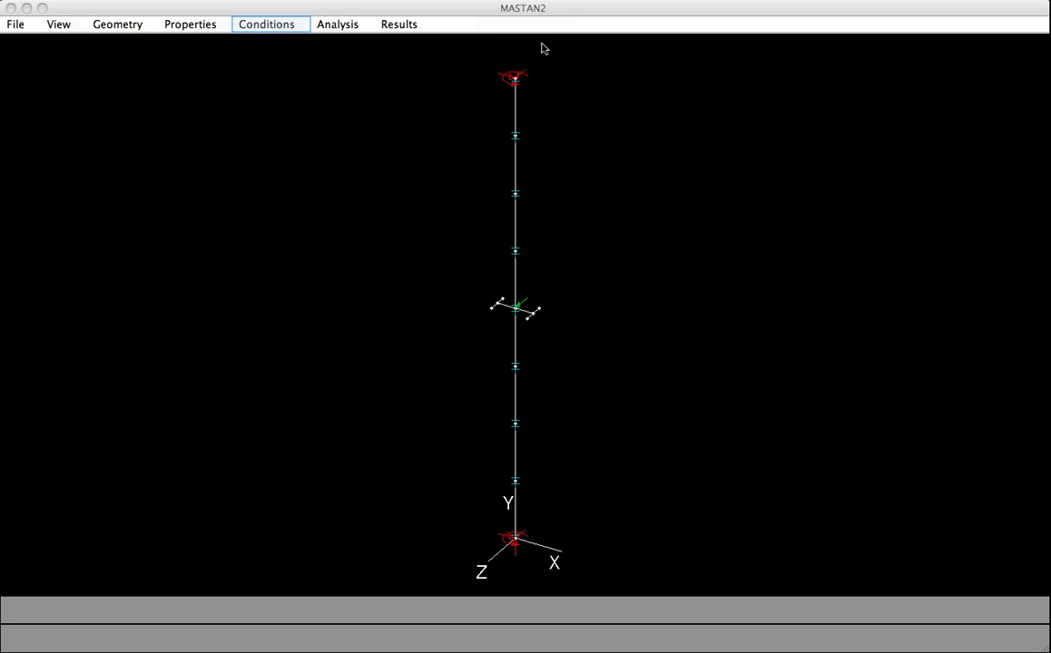
Step: Set PX, PY and PZ to zero on all nodes, clearing node 6's Z load
click(250, 28)
click(251, 65)
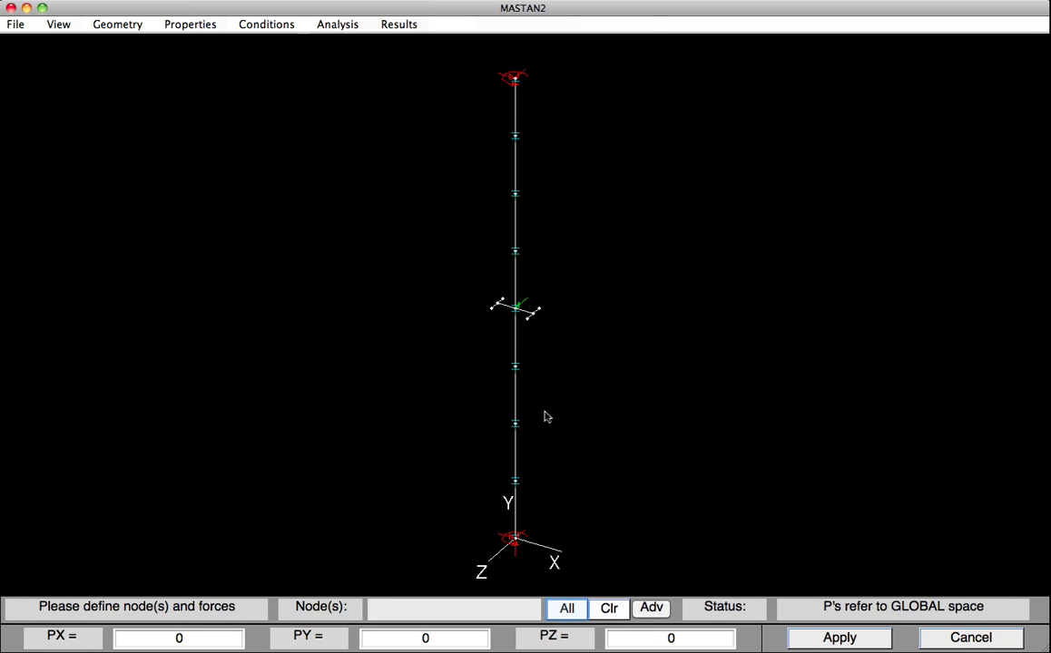
click(563, 608)
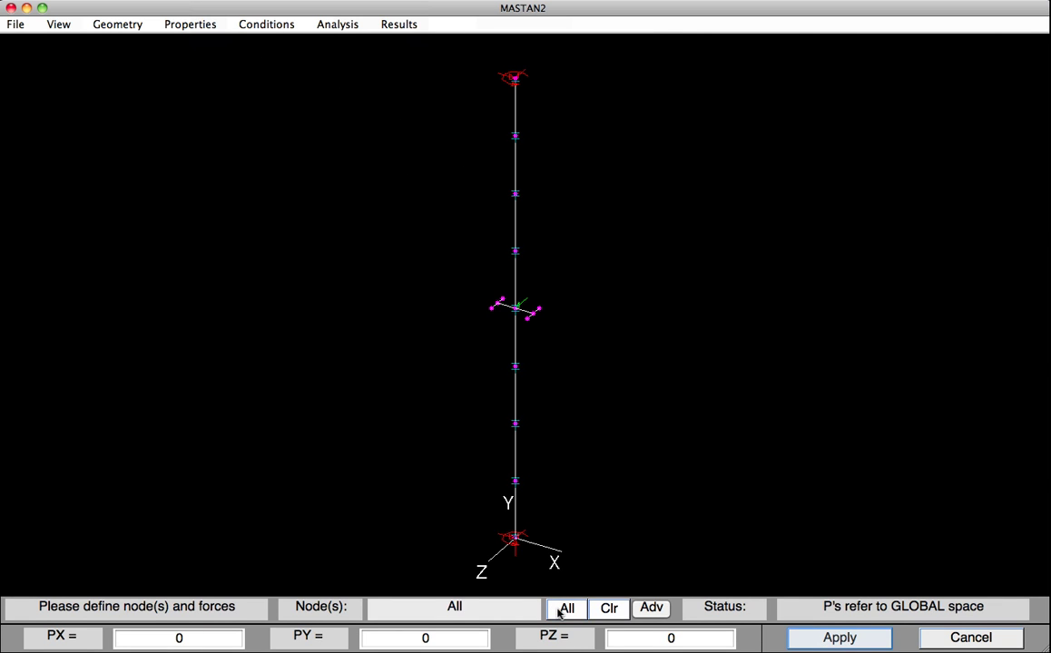
click(829, 639)
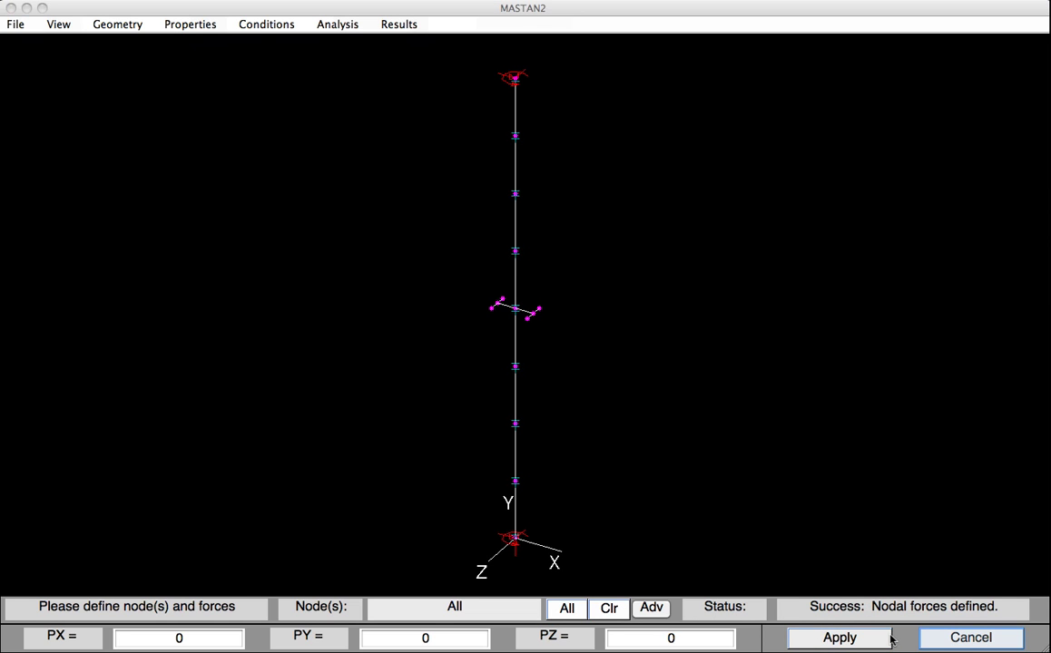
click(970, 638)
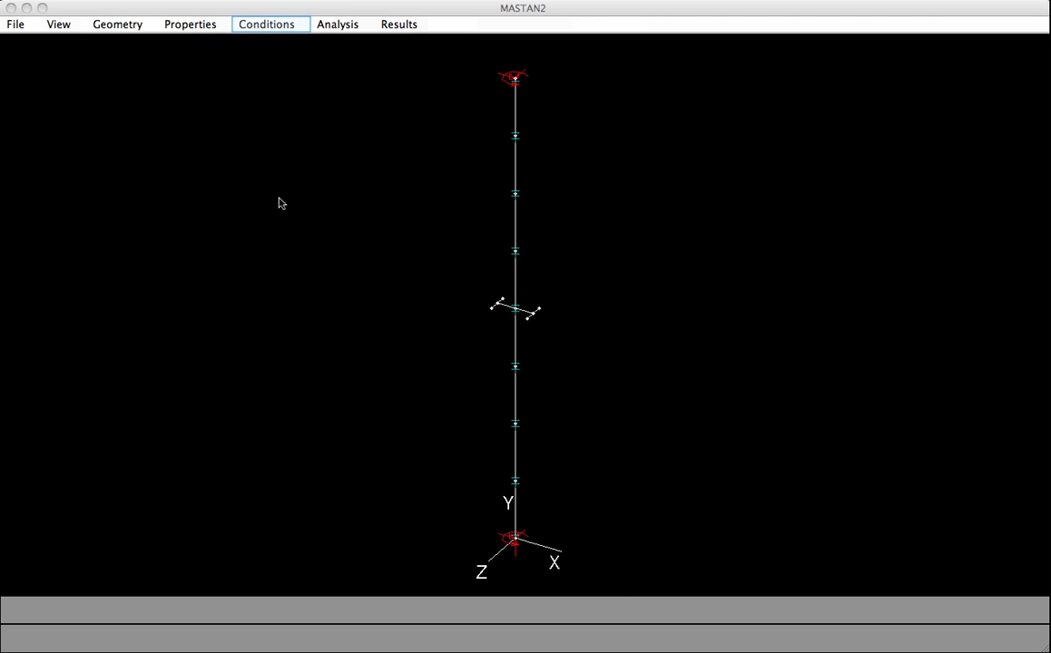
Step: Define a nodal force of PY = -246.0 on top node 2
click(264, 27)
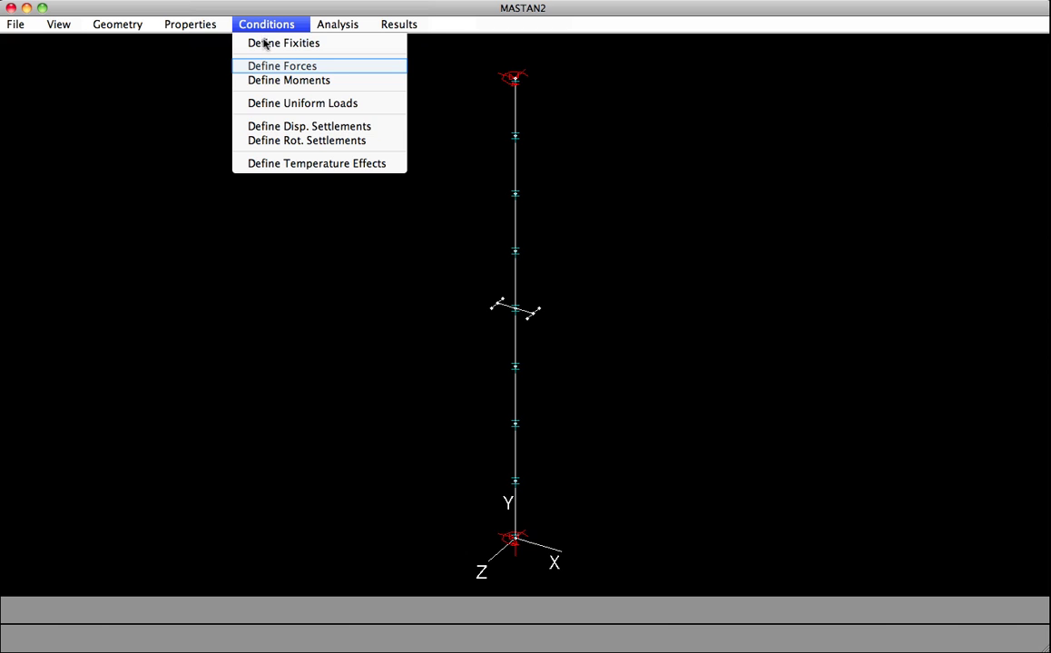
click(264, 67)
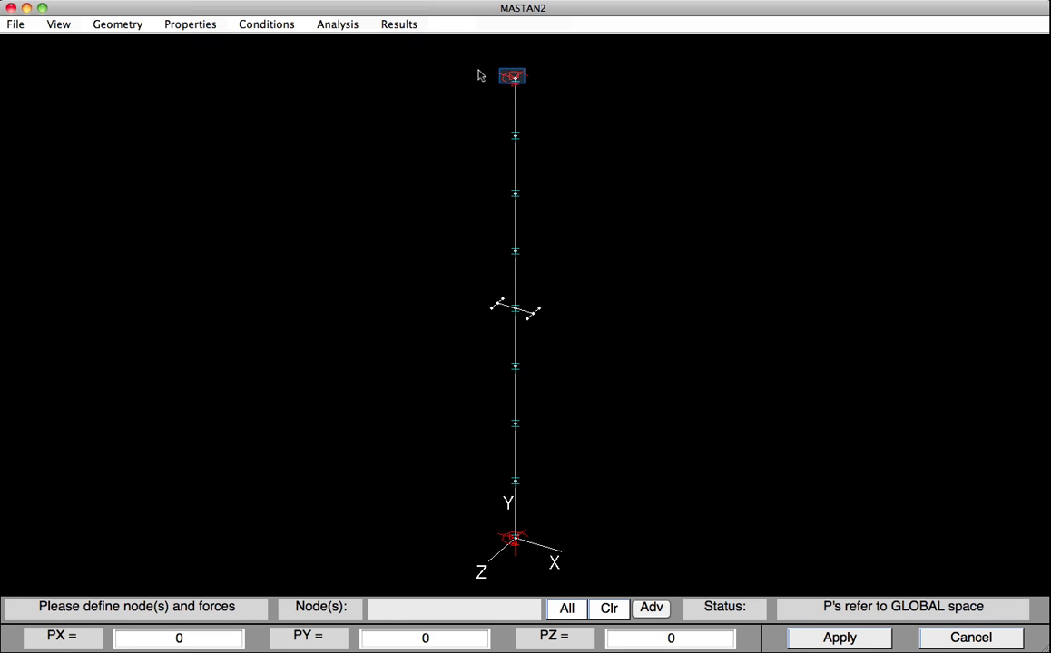
click(514, 79)
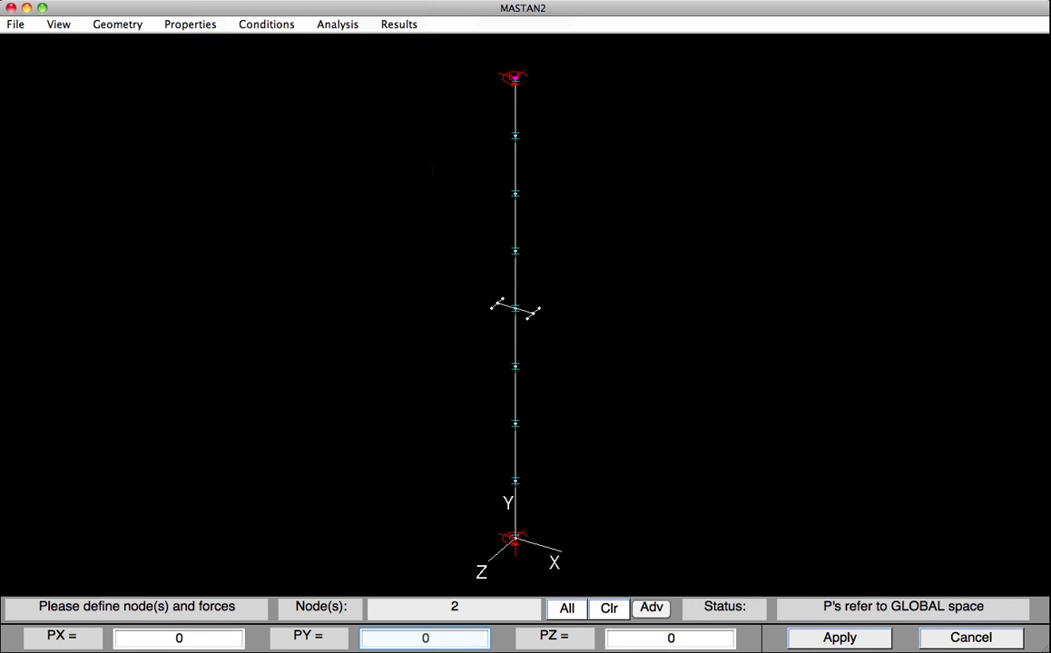
click(387, 638)
text(-246)
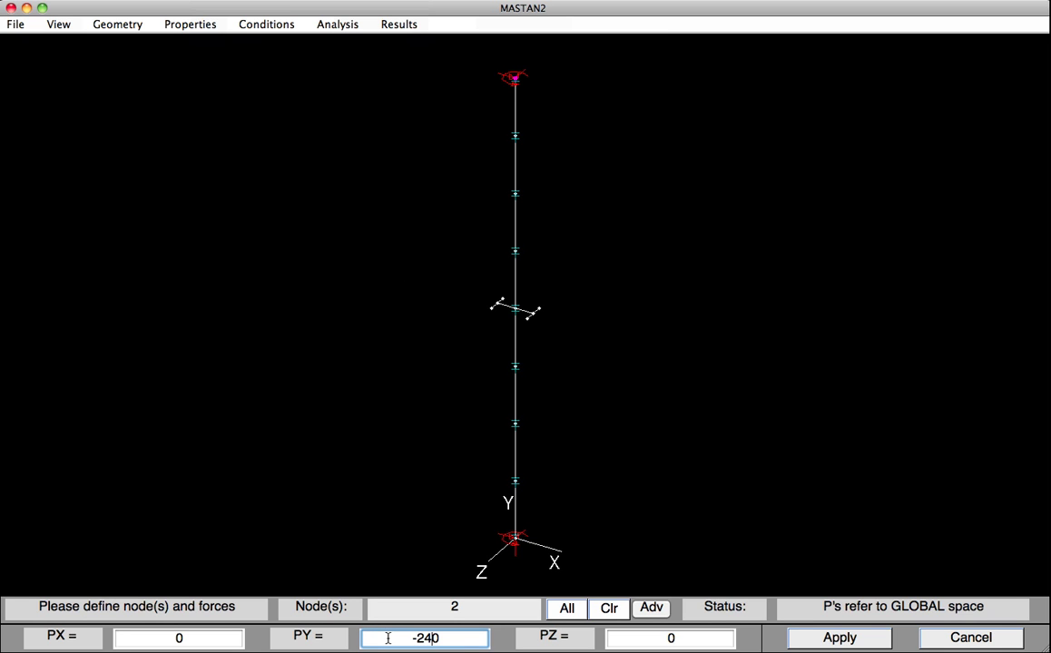
text(.)
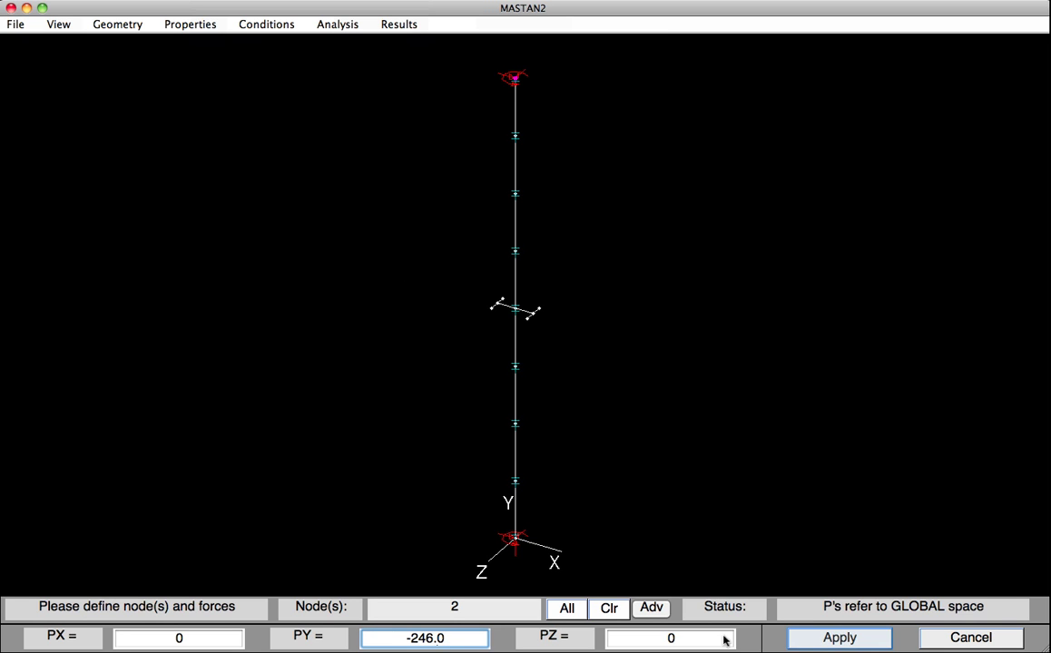
click(798, 642)
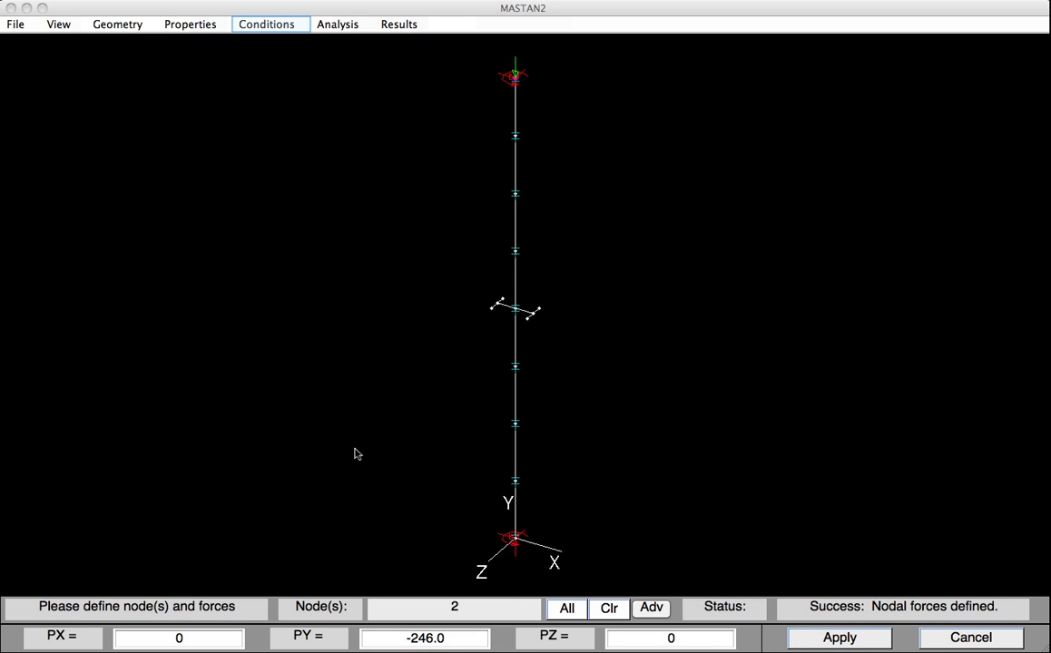
Step: Apply a moment of MX = 230 at bottom node 1
click(247, 25)
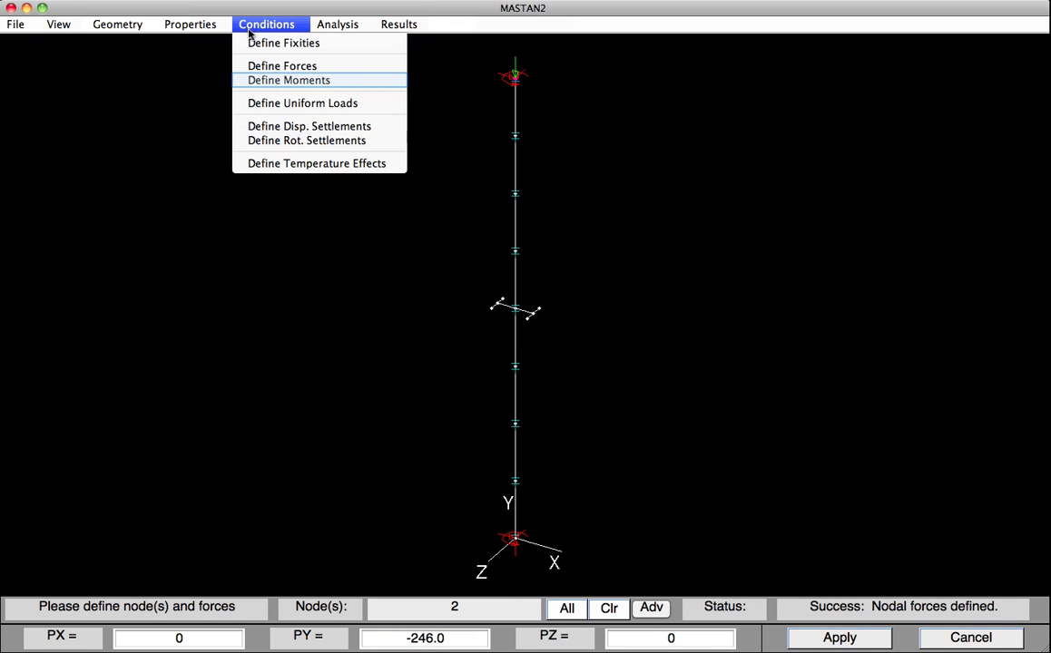
click(252, 82)
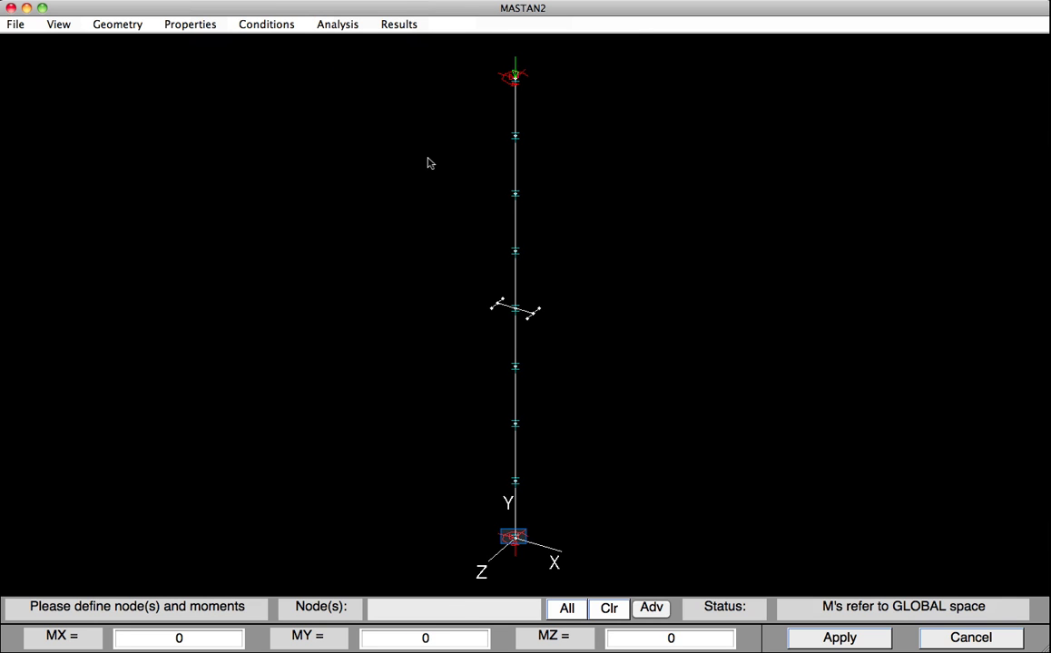
click(513, 538)
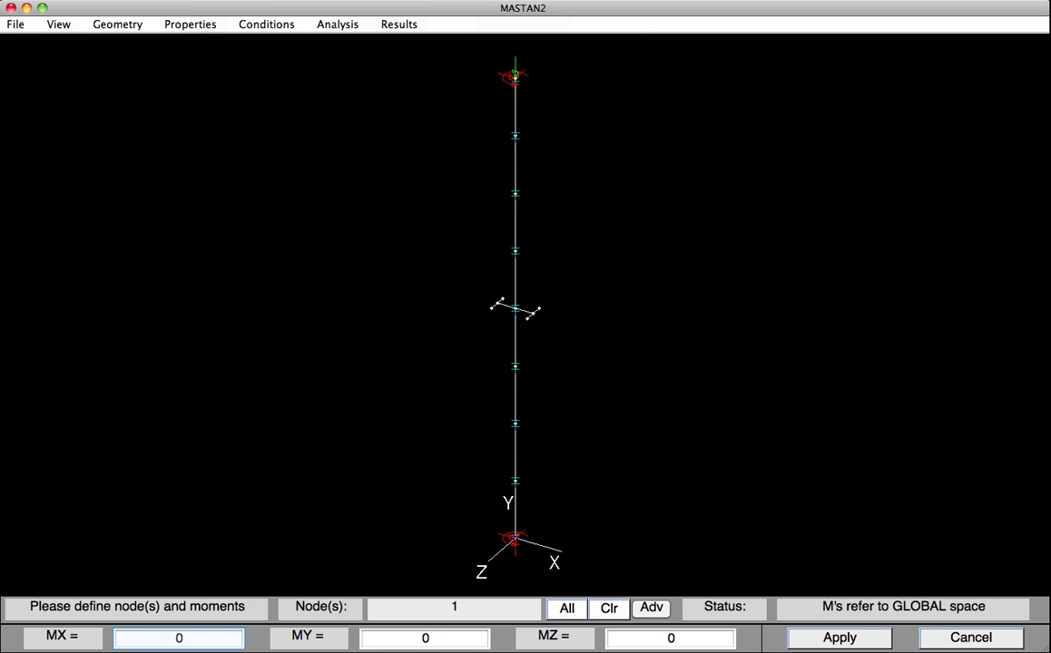
click(159, 641)
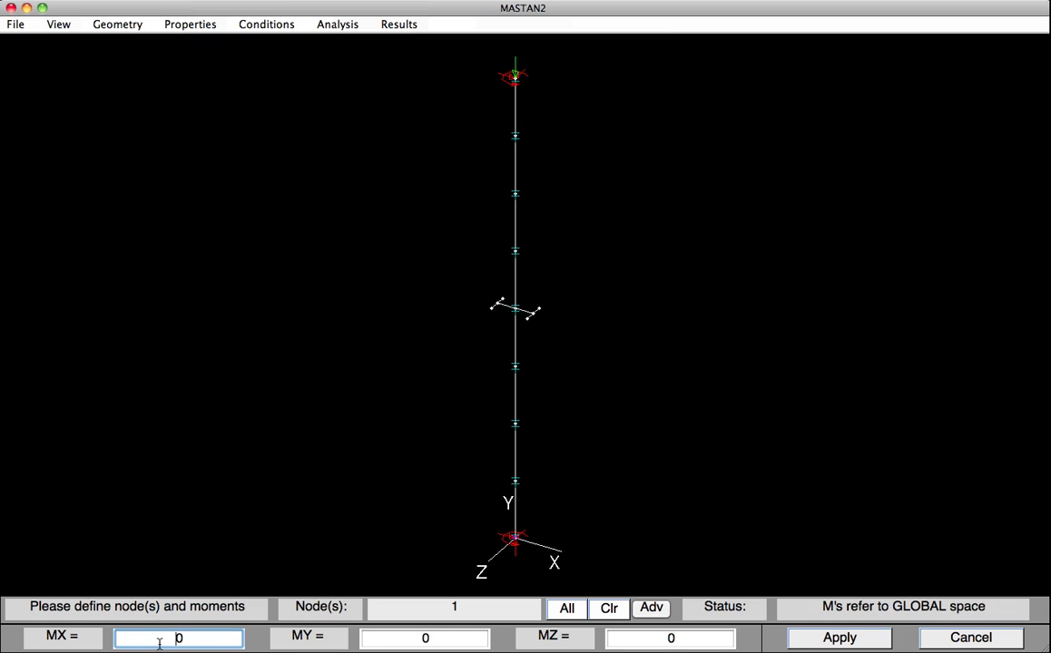
text(23)
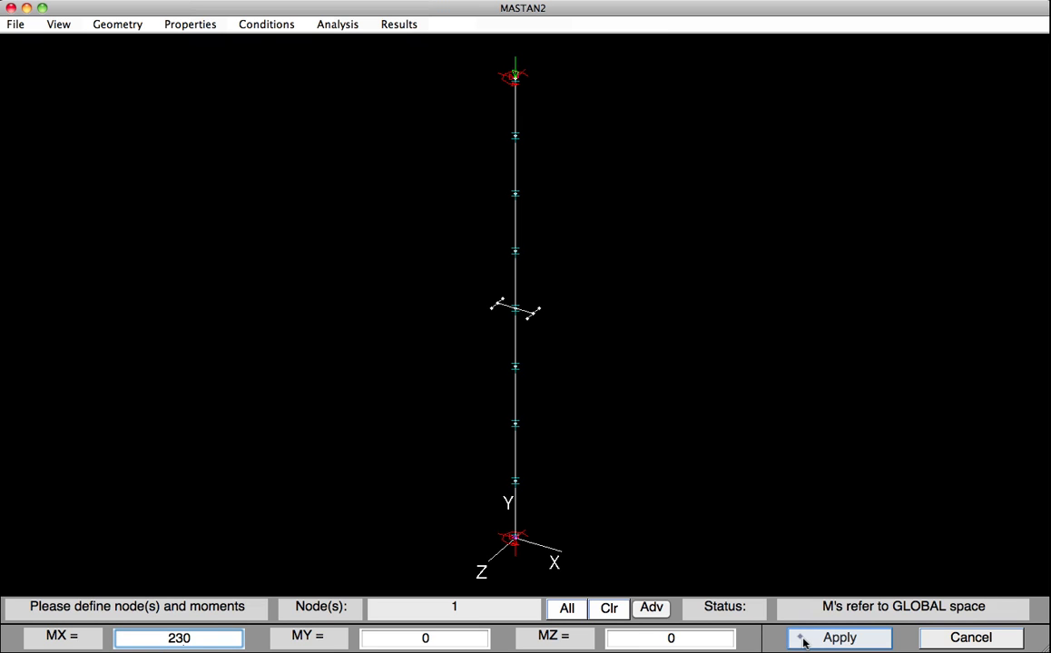
click(804, 640)
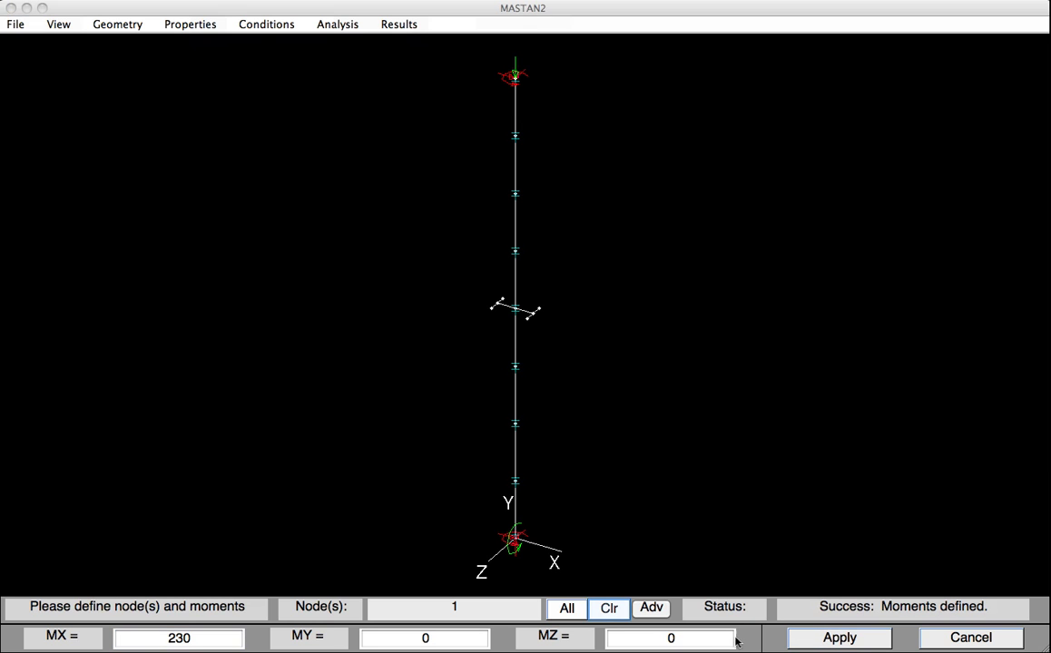
Step: Clear the selection and apply MX = -230 at top node 2
click(608, 608)
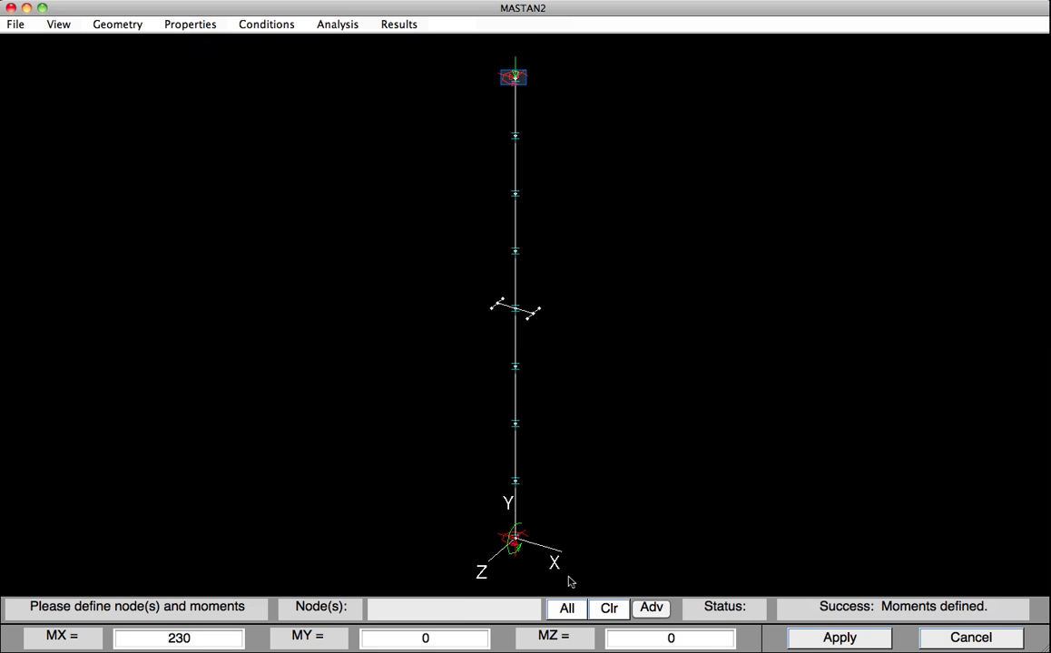
click(517, 81)
click(144, 635)
text(-)
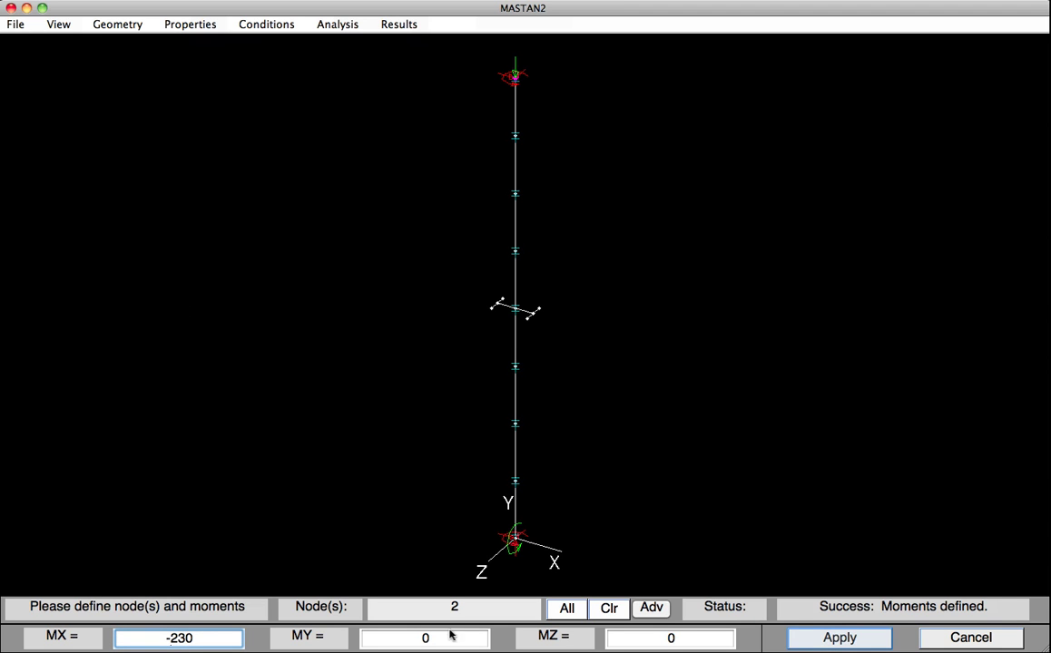
click(806, 640)
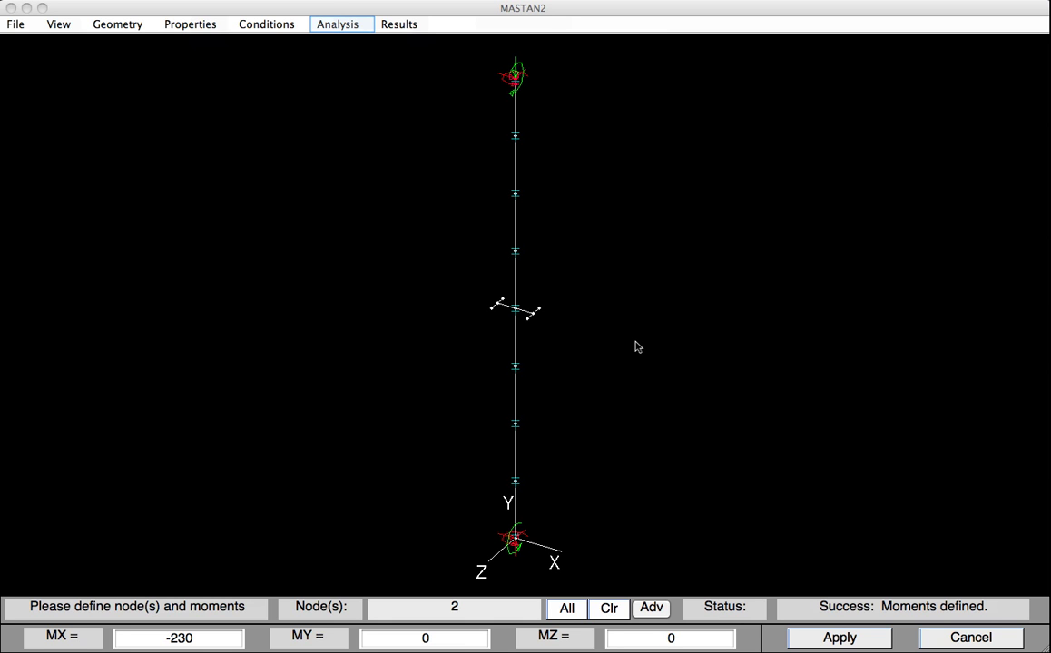
Step: Run second-order inelastic analysis: increment 0.01, 10000 max increments, ratio limit 100, Etm modulus
click(335, 22)
click(330, 85)
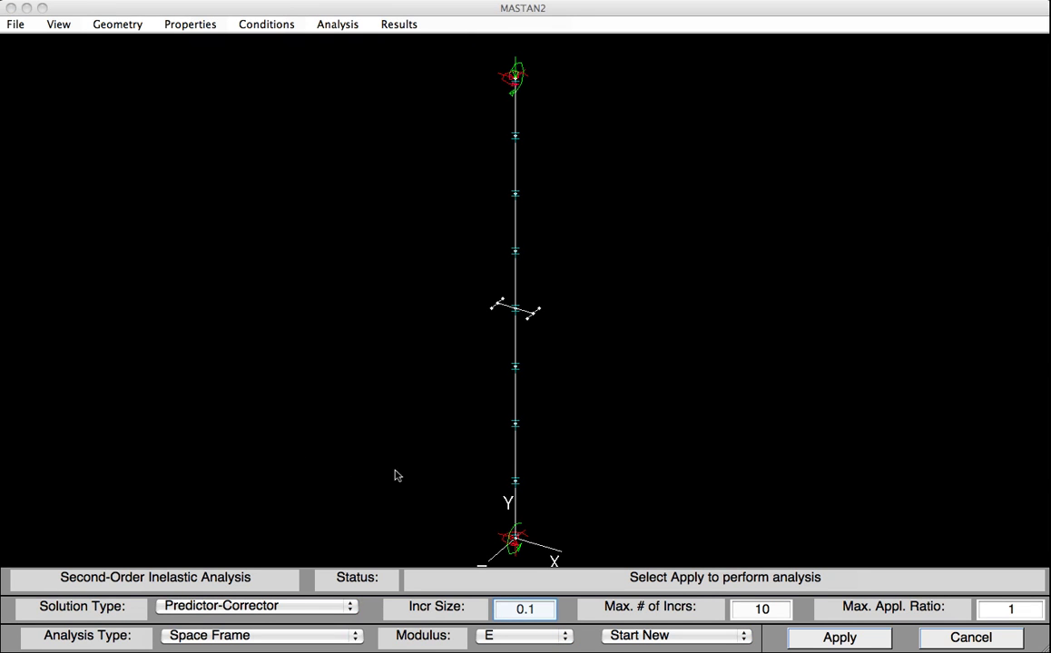
click(531, 613)
text(0)
key(Tab)
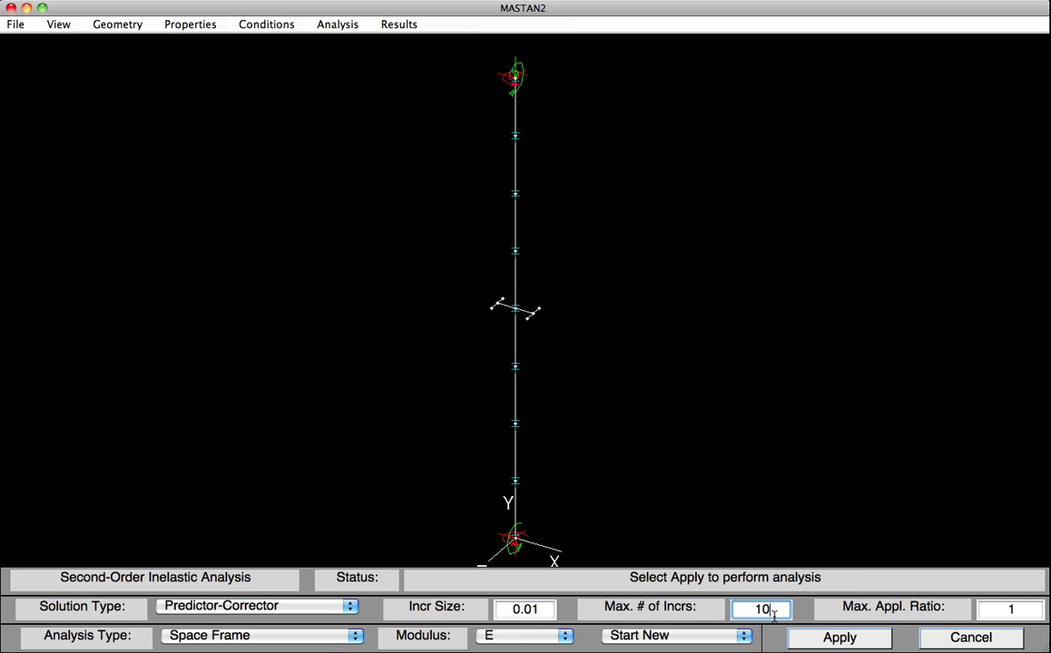
text(000)
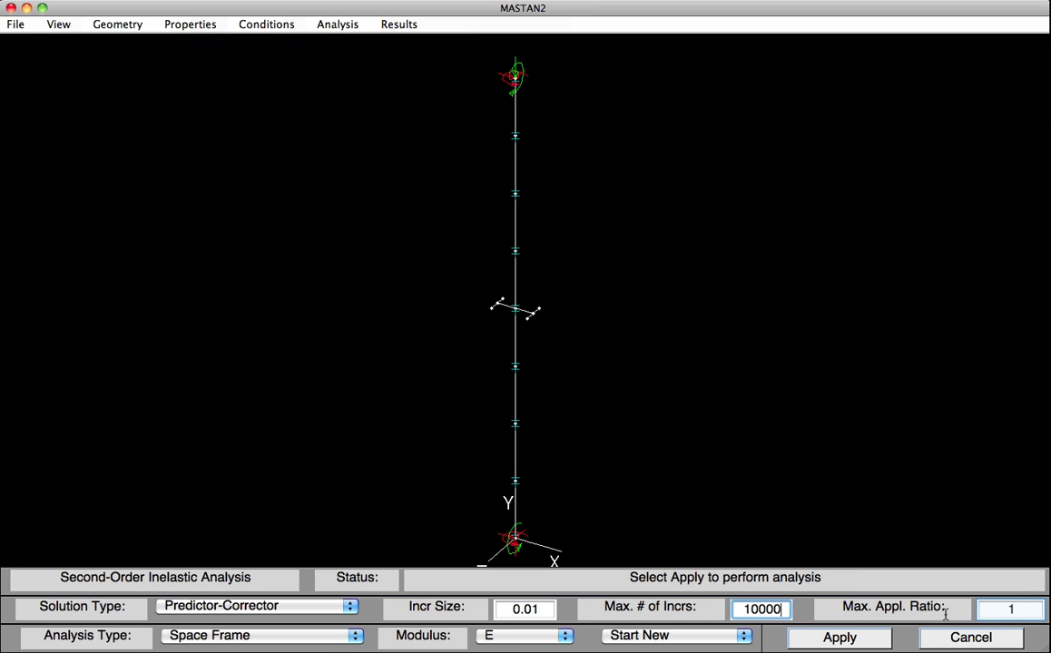
click(1023, 607)
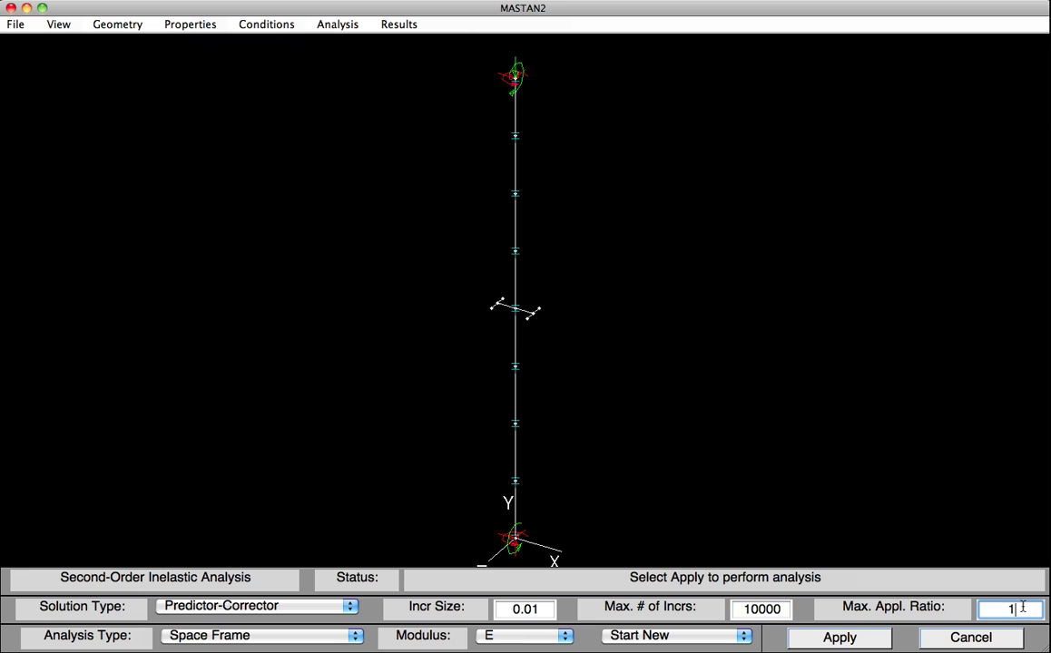
text(00)
key(Tab)
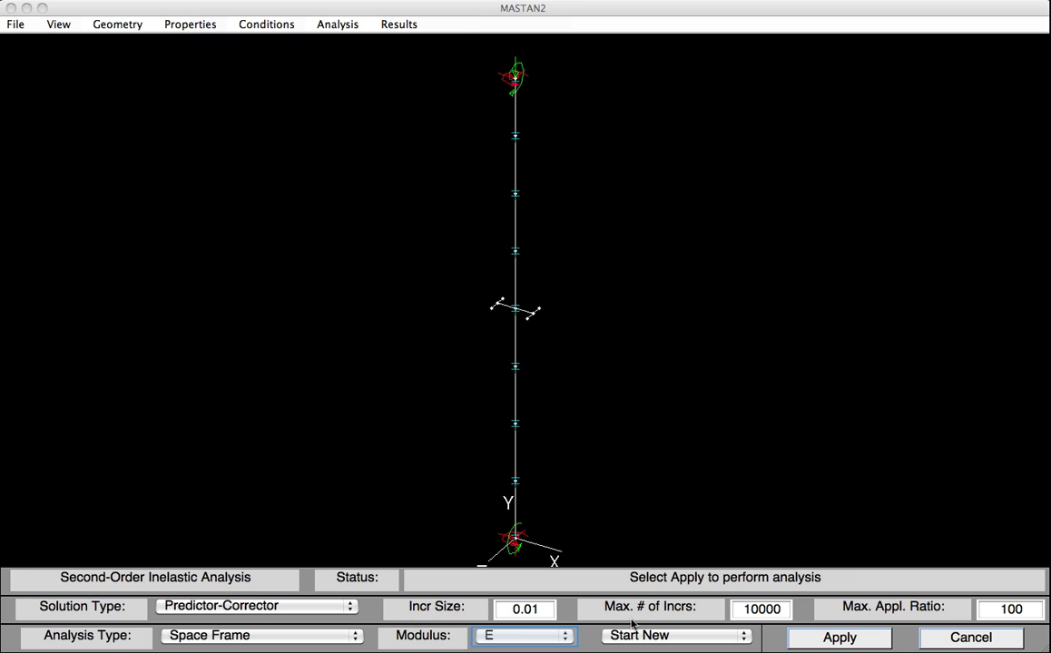
click(489, 640)
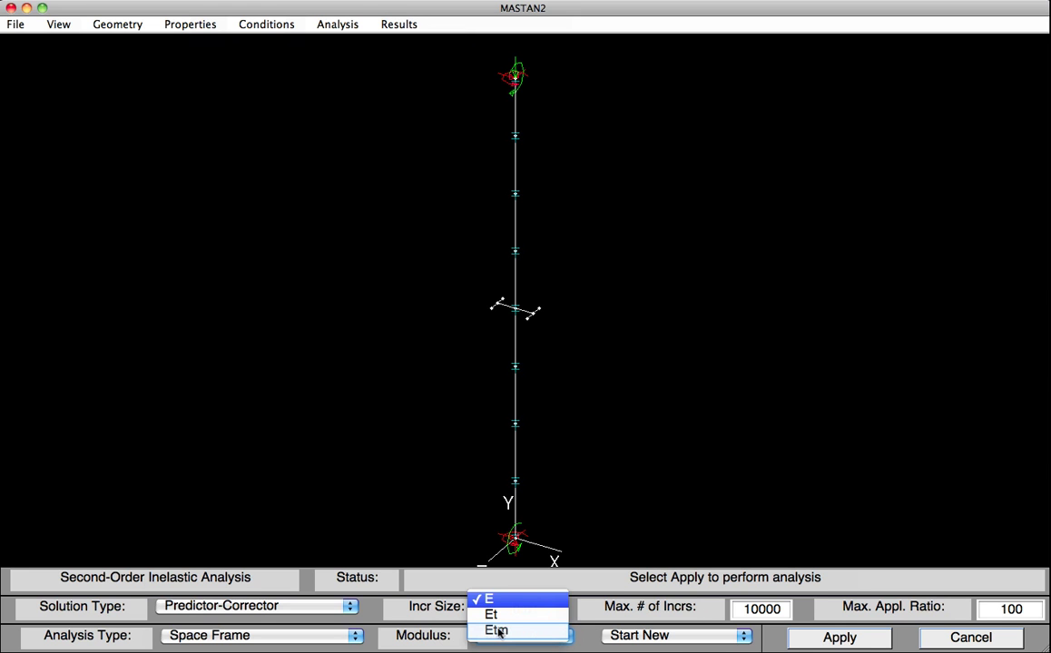
click(500, 631)
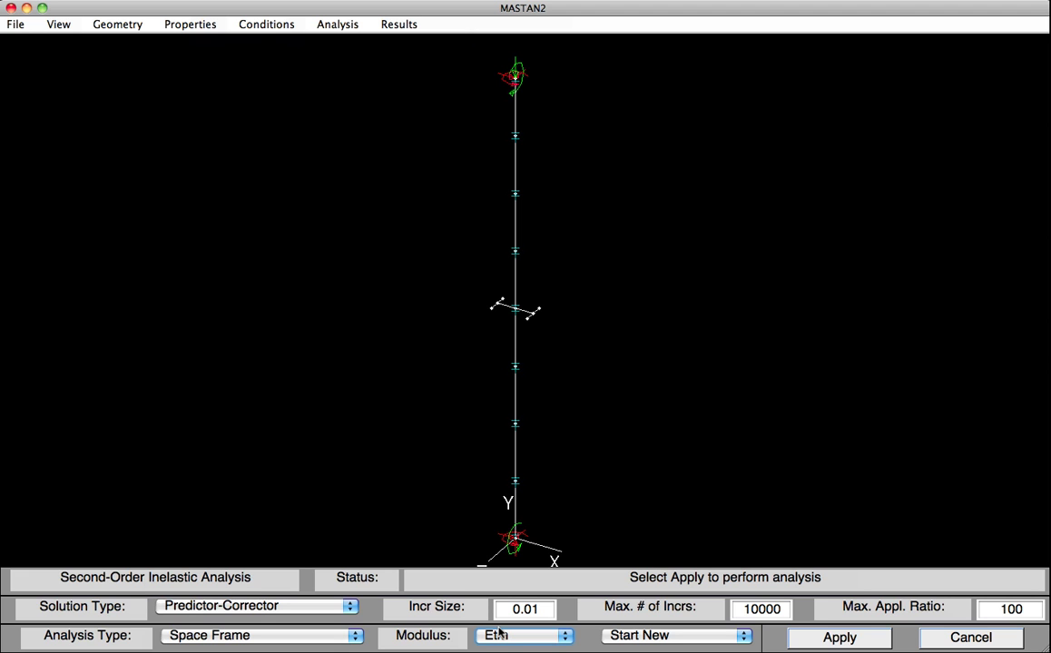
click(802, 639)
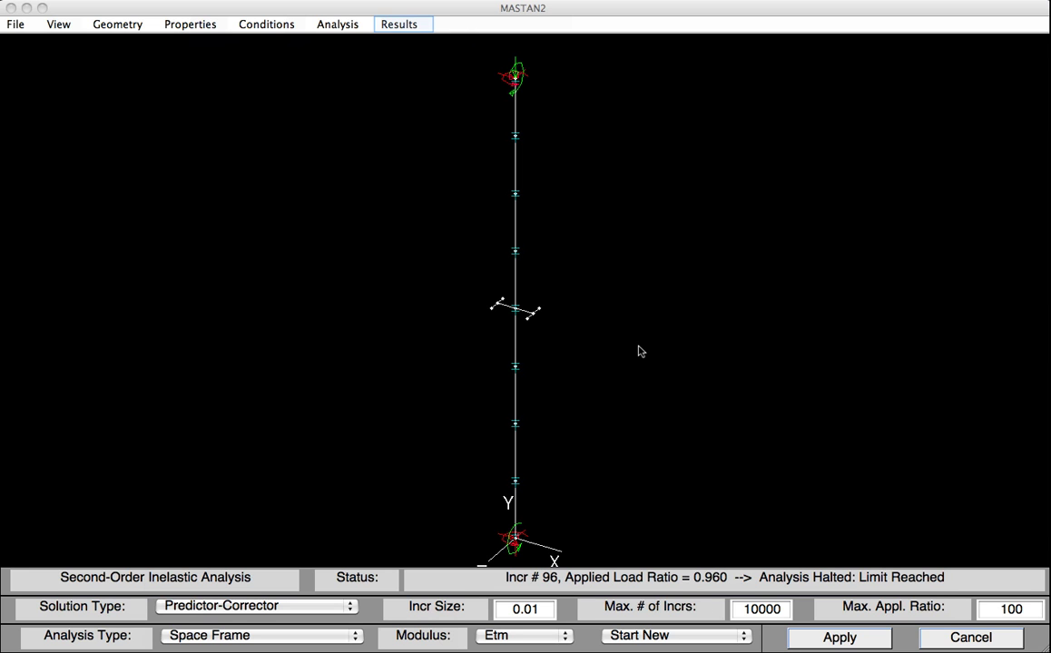
Step: Draw the deflected shape for all elements at scale 10, at increment 96 (ratio 0.96)
click(394, 25)
mouse_move(394, 43)
click(541, 65)
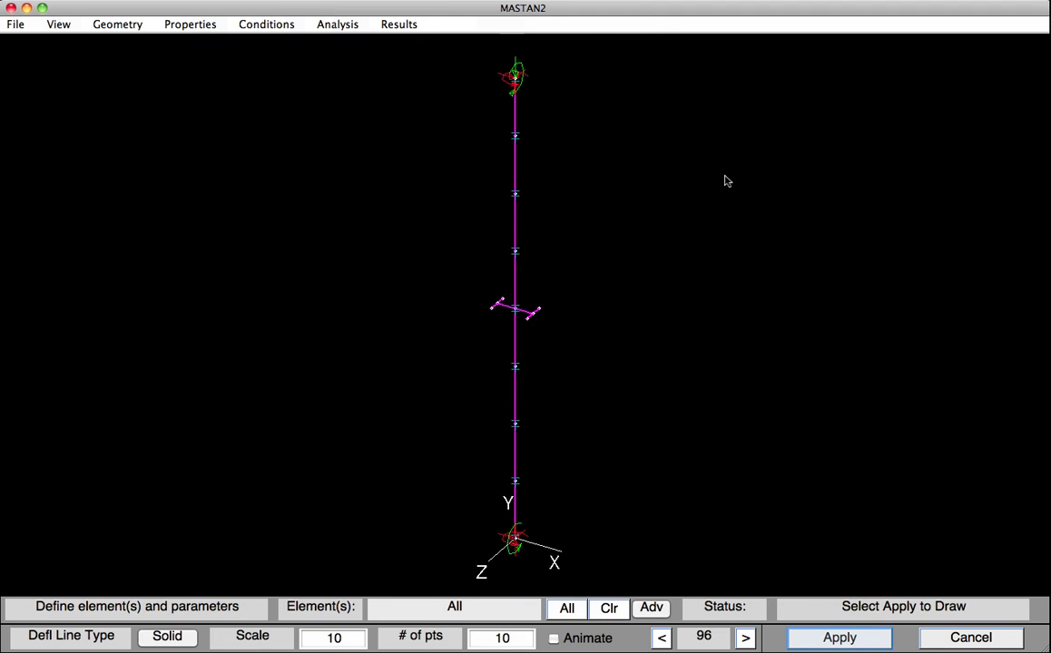
click(806, 636)
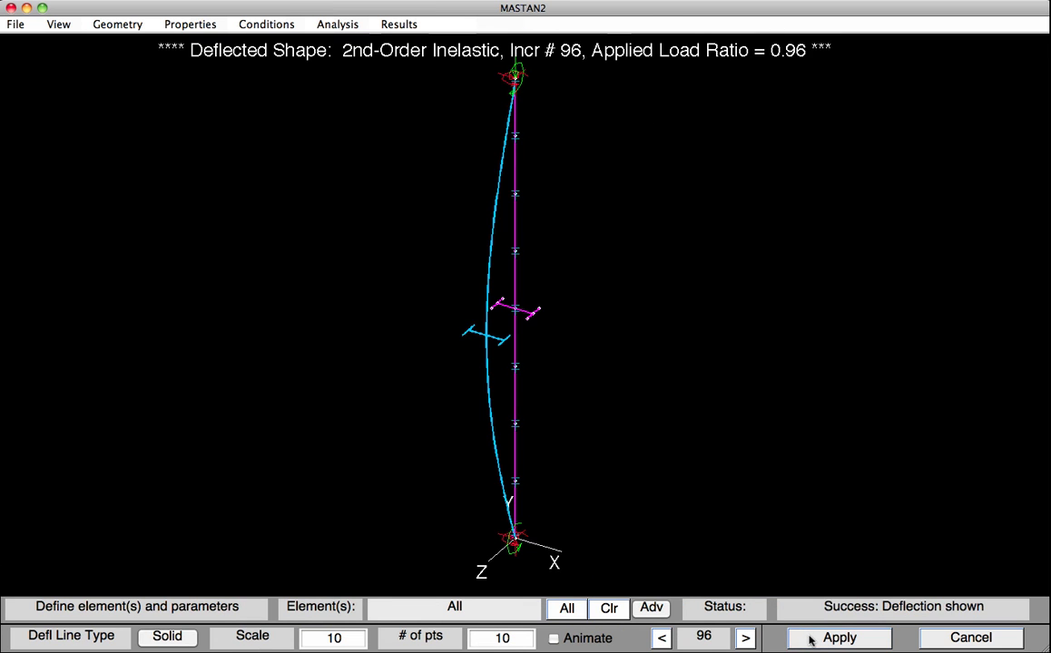